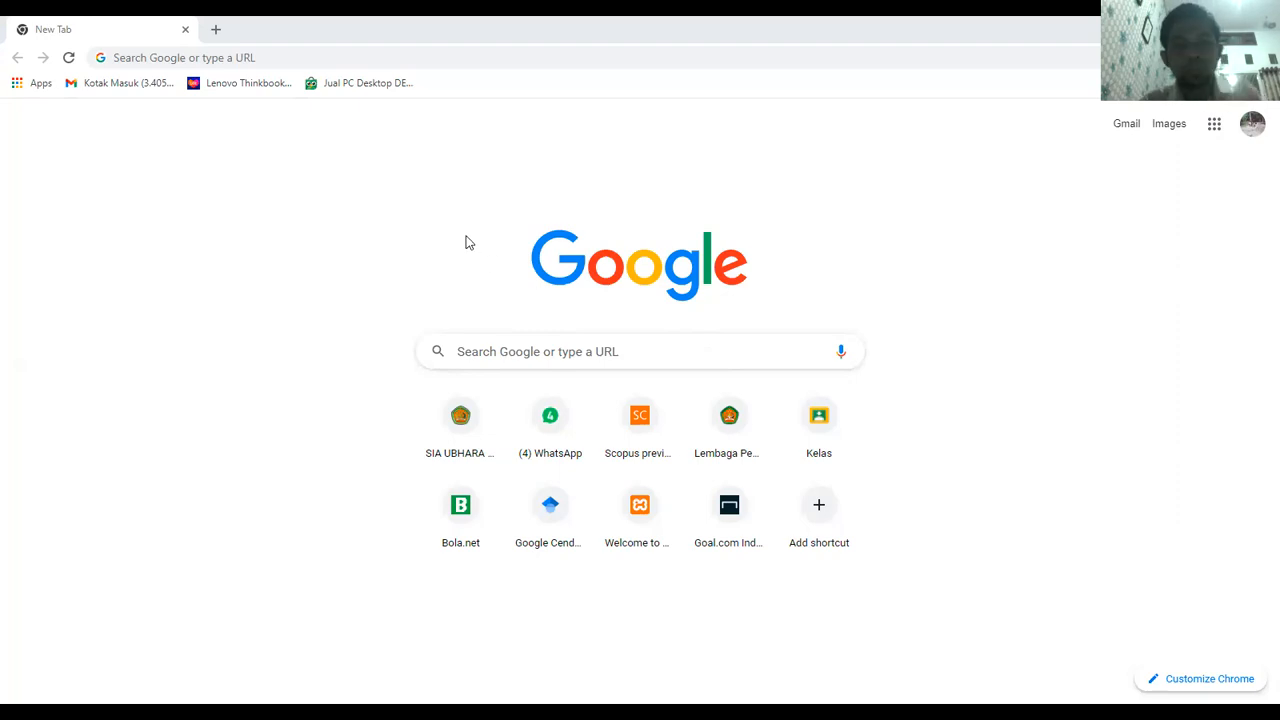
Search Google for 'download mendeley desktop'
left_click(253, 57)
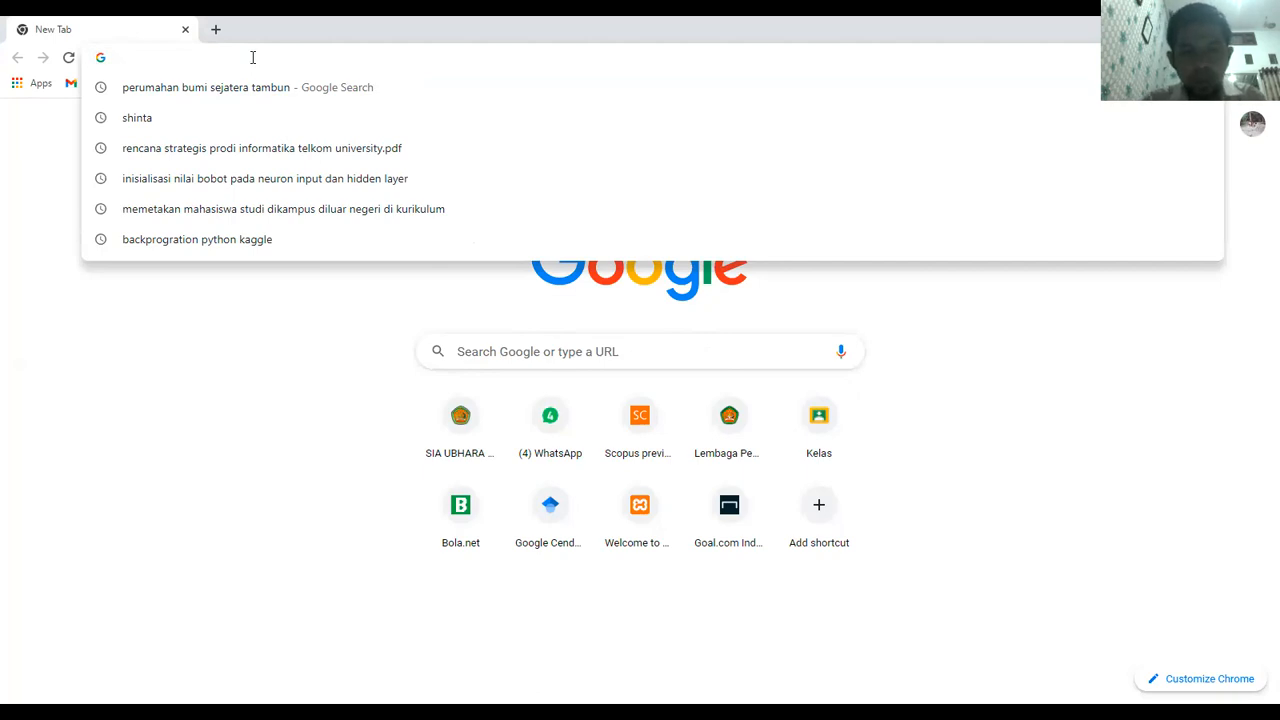
left_click(460, 352)
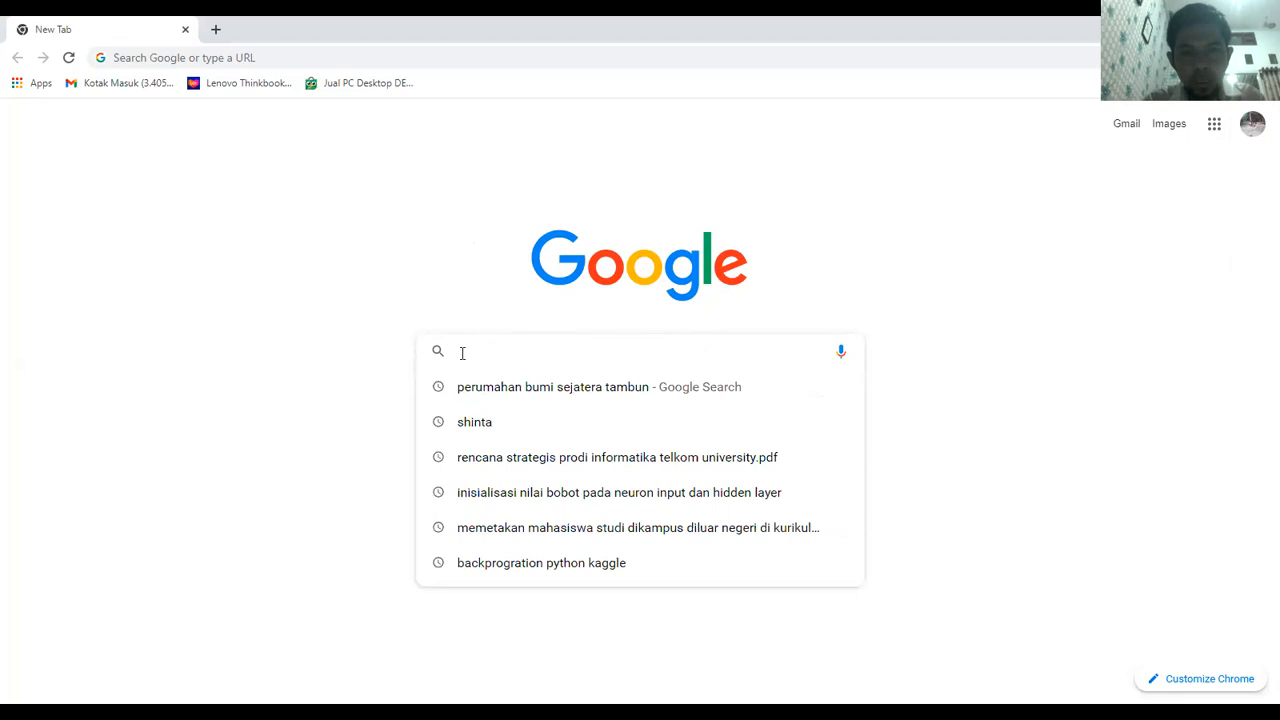
type("downloa")
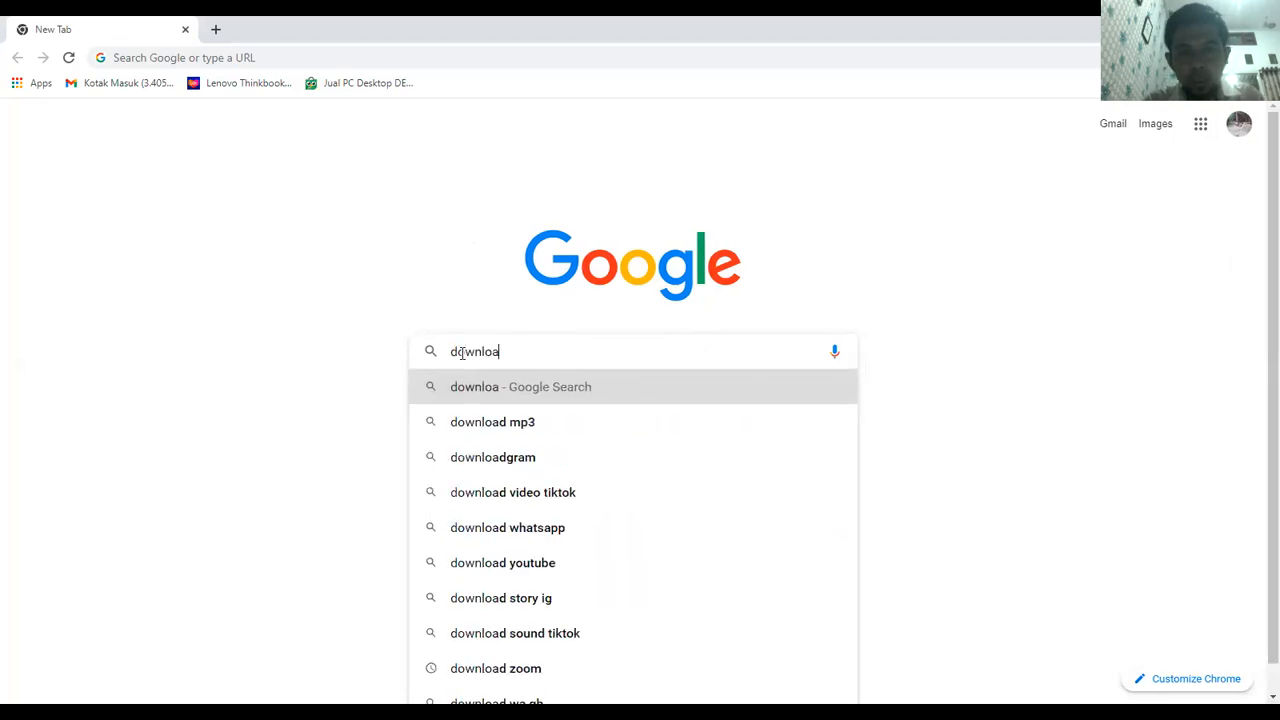
type("d men")
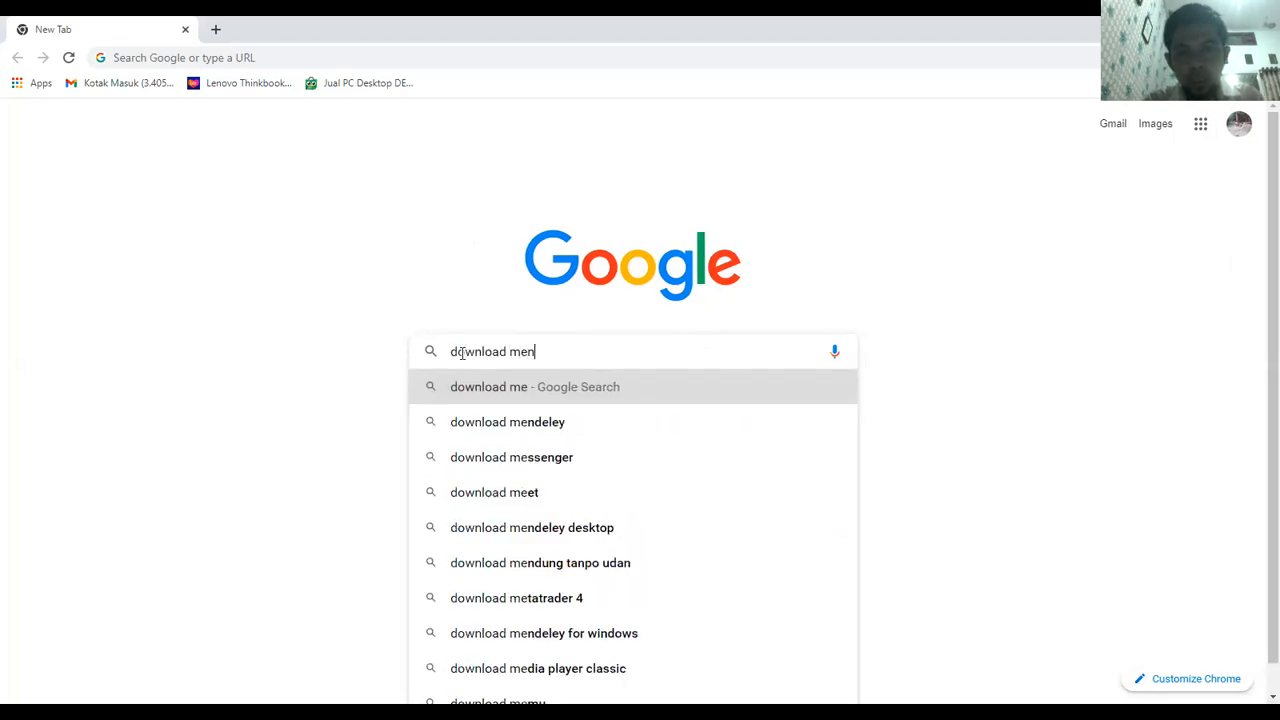
type("deley de")
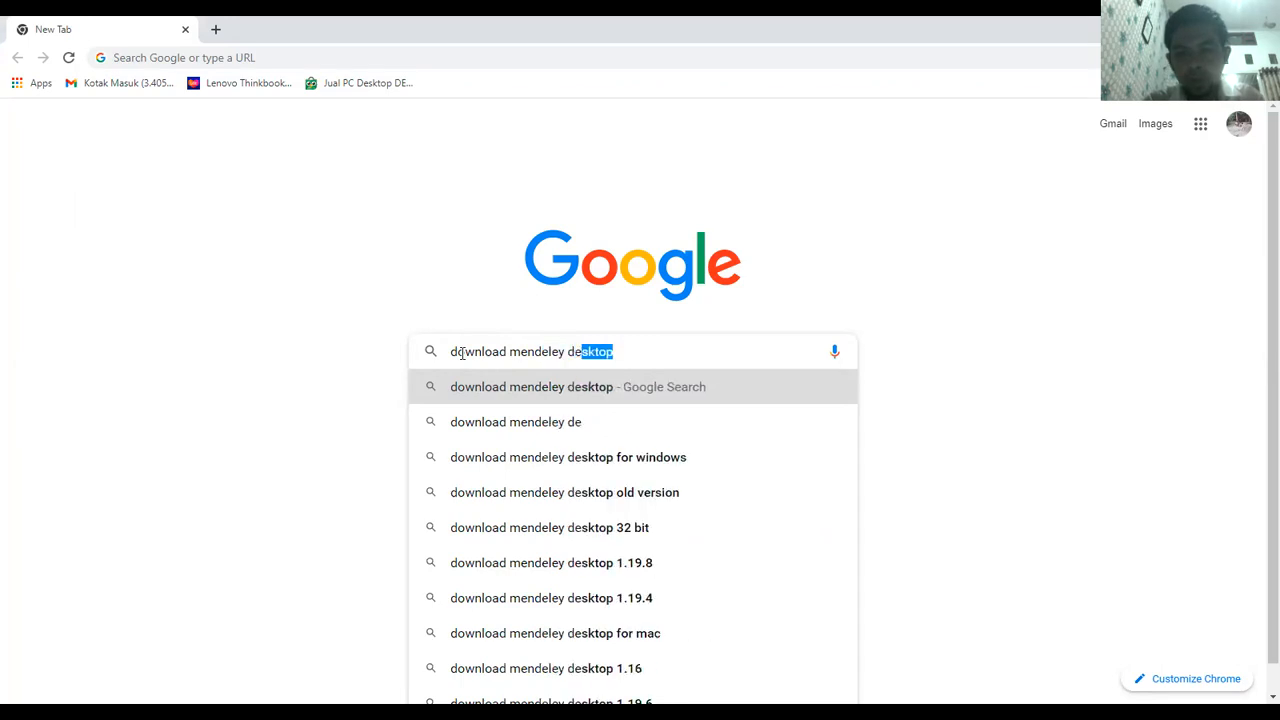
key("Return")
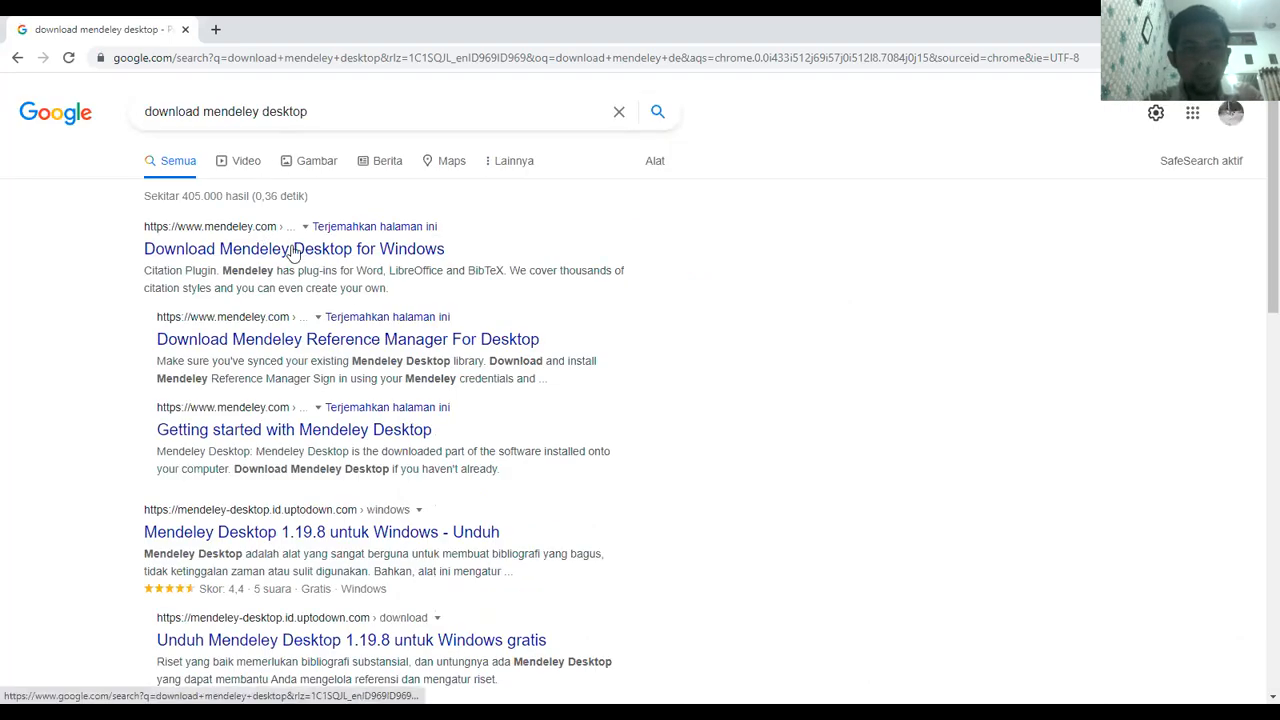
Open the 'Download Mendeley Desktop for Windows' result and scroll down the page
left_click(292, 251)
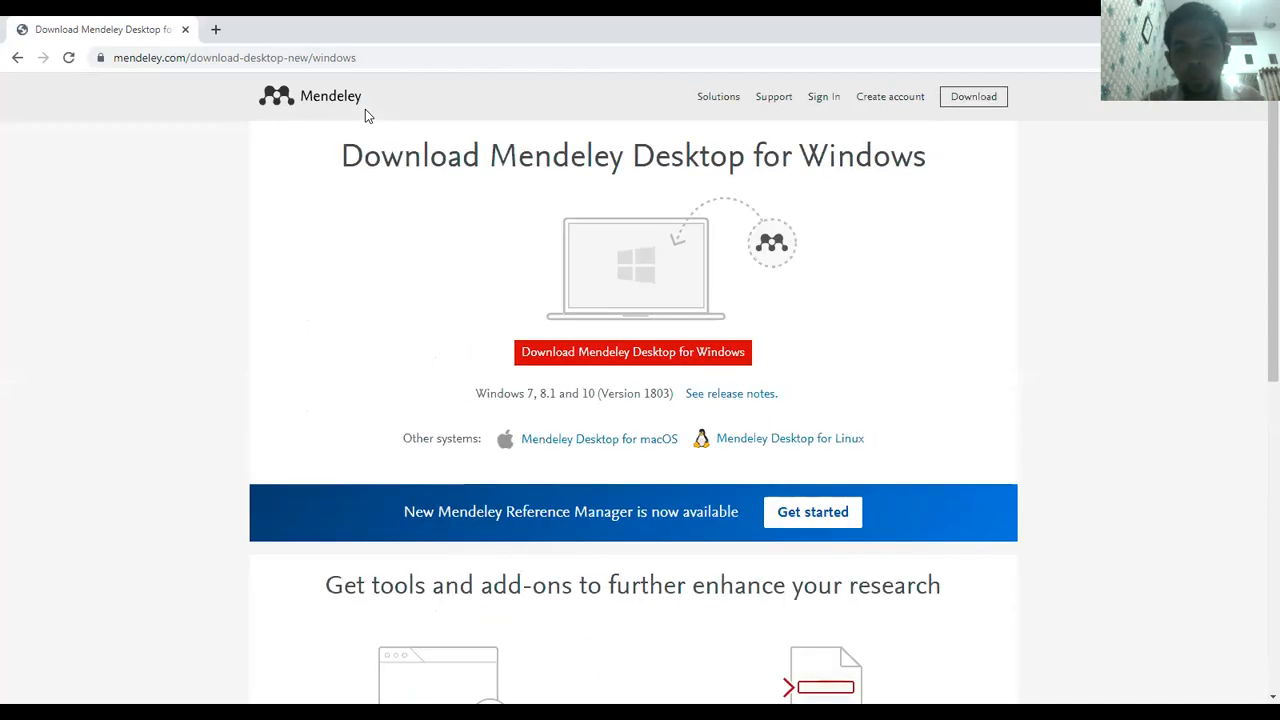
scroll(365, 109, "down", 1)
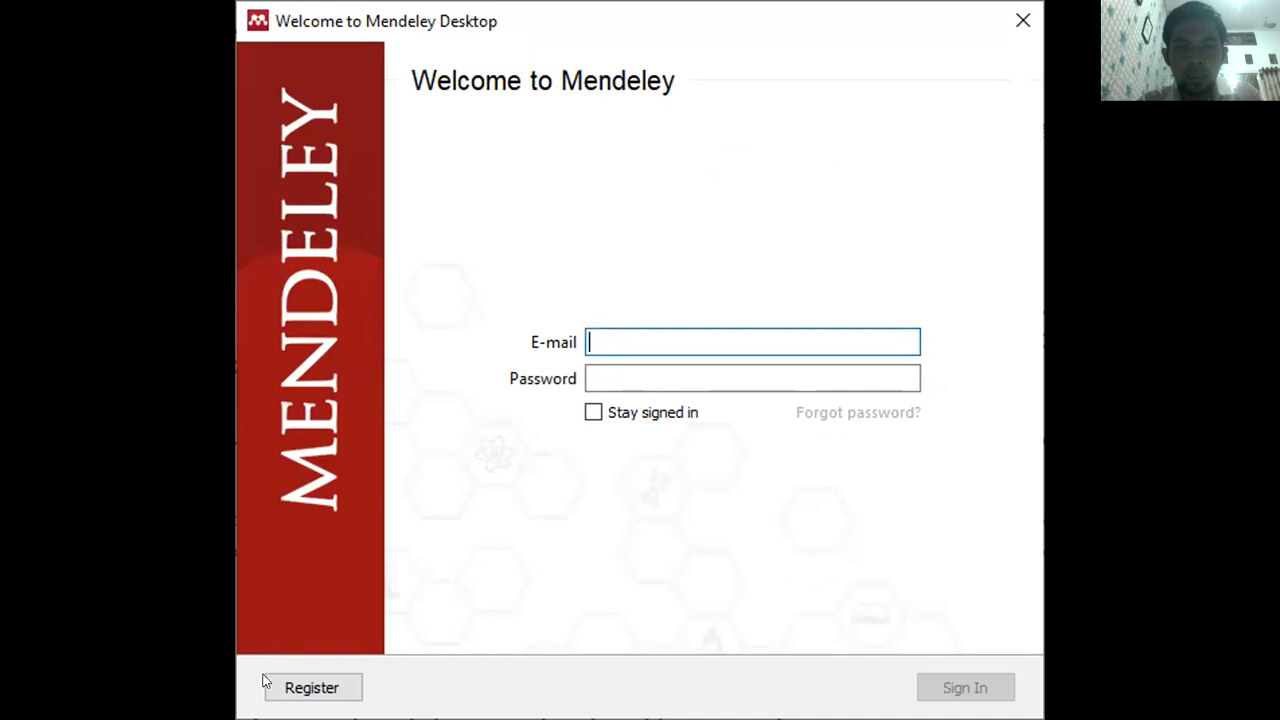
left_click(325, 687)
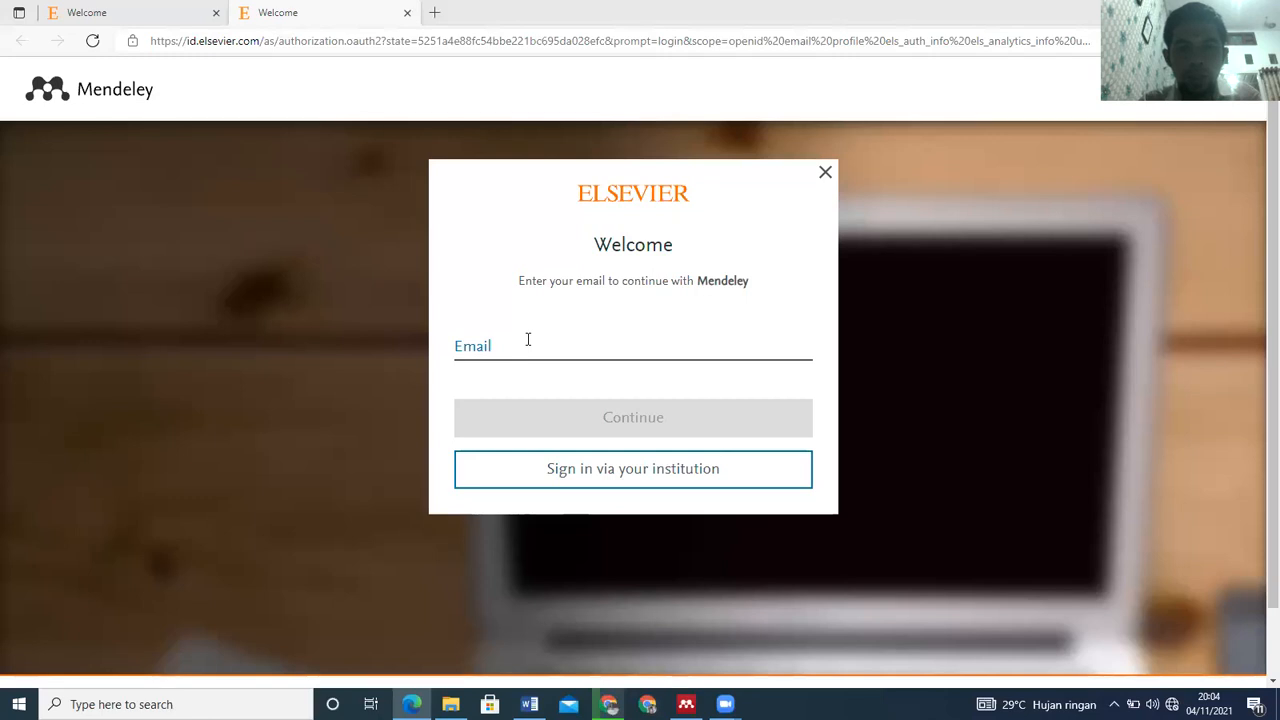
left_click(528, 340)
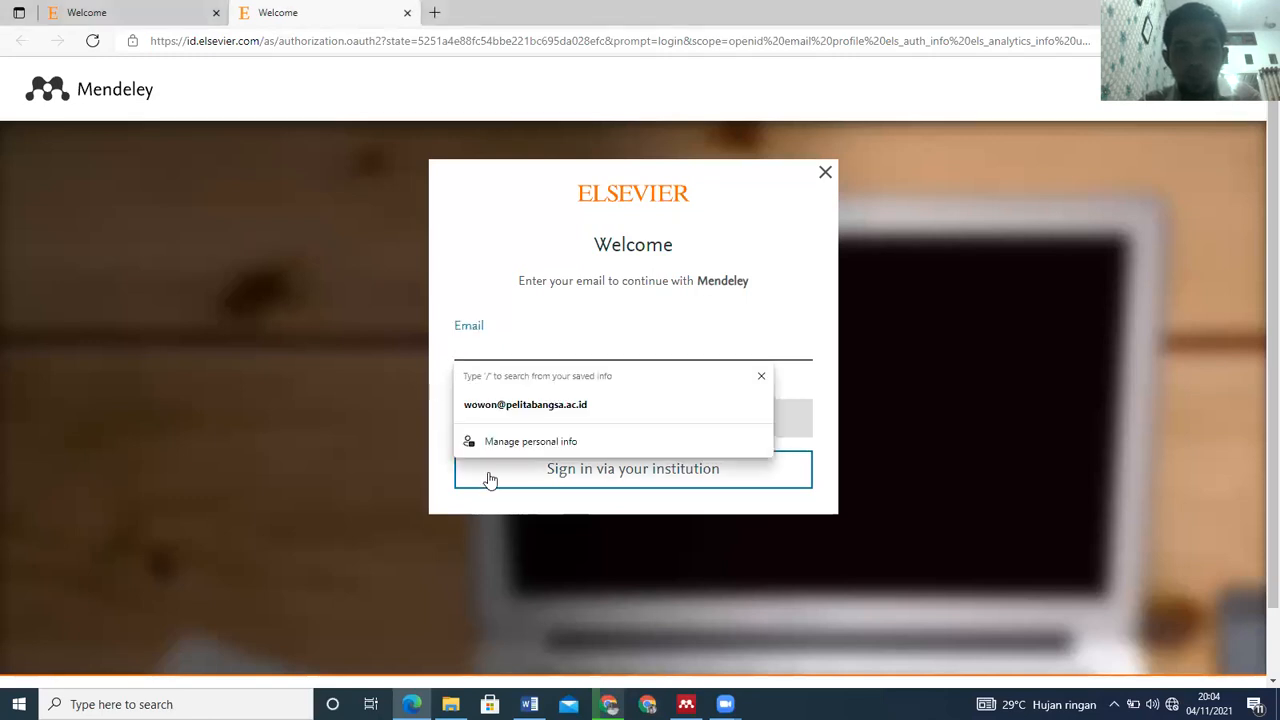
left_click(446, 404)
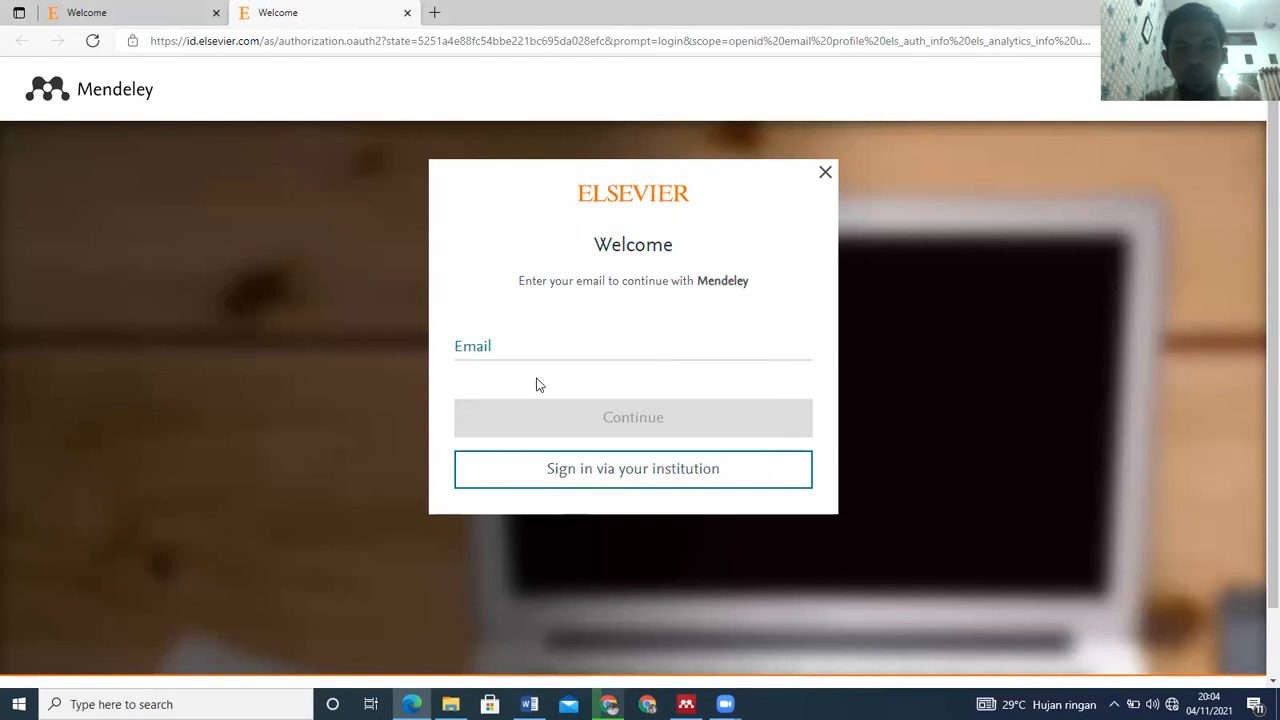
left_click(502, 334)
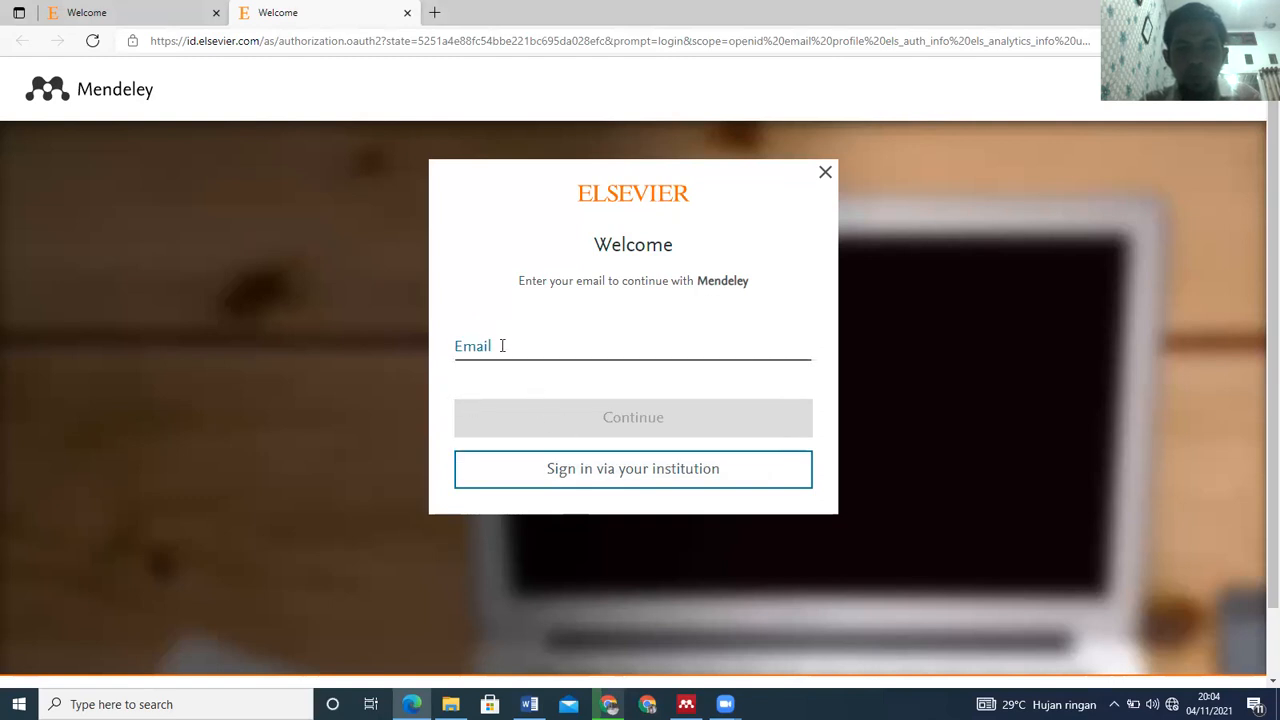
left_click(502, 345)
left_click(506, 406)
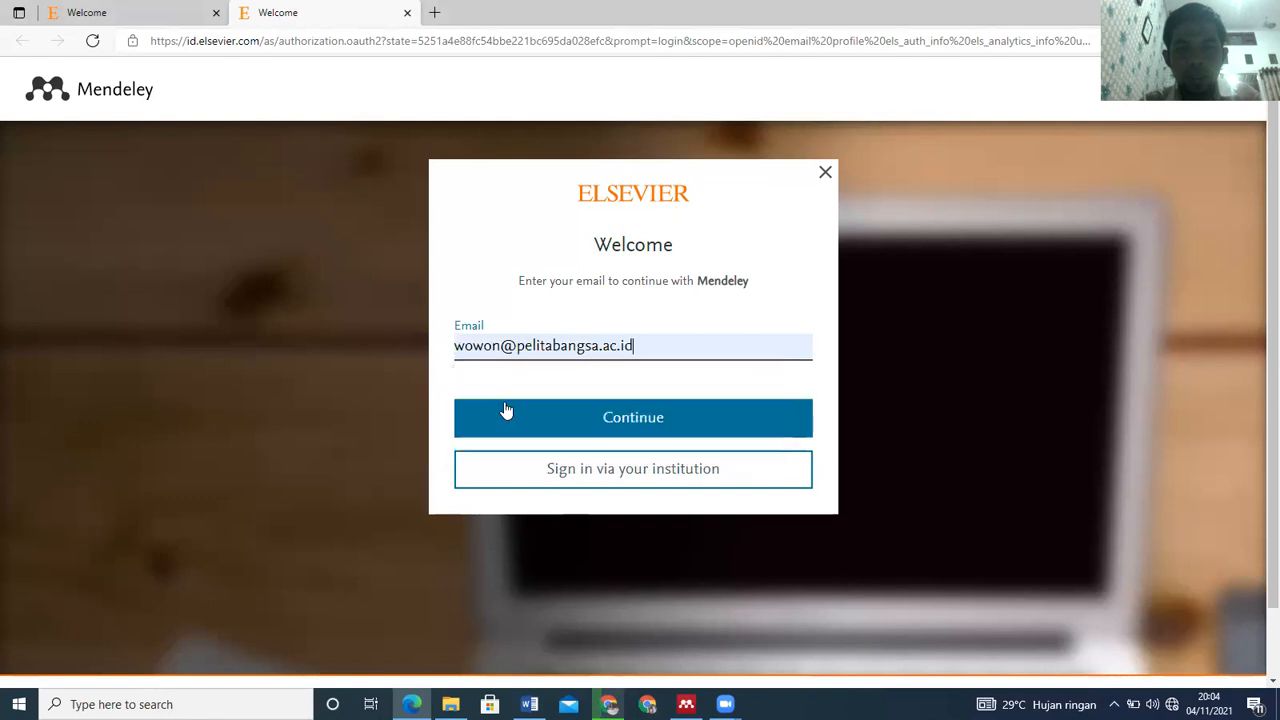
left_click(617, 424)
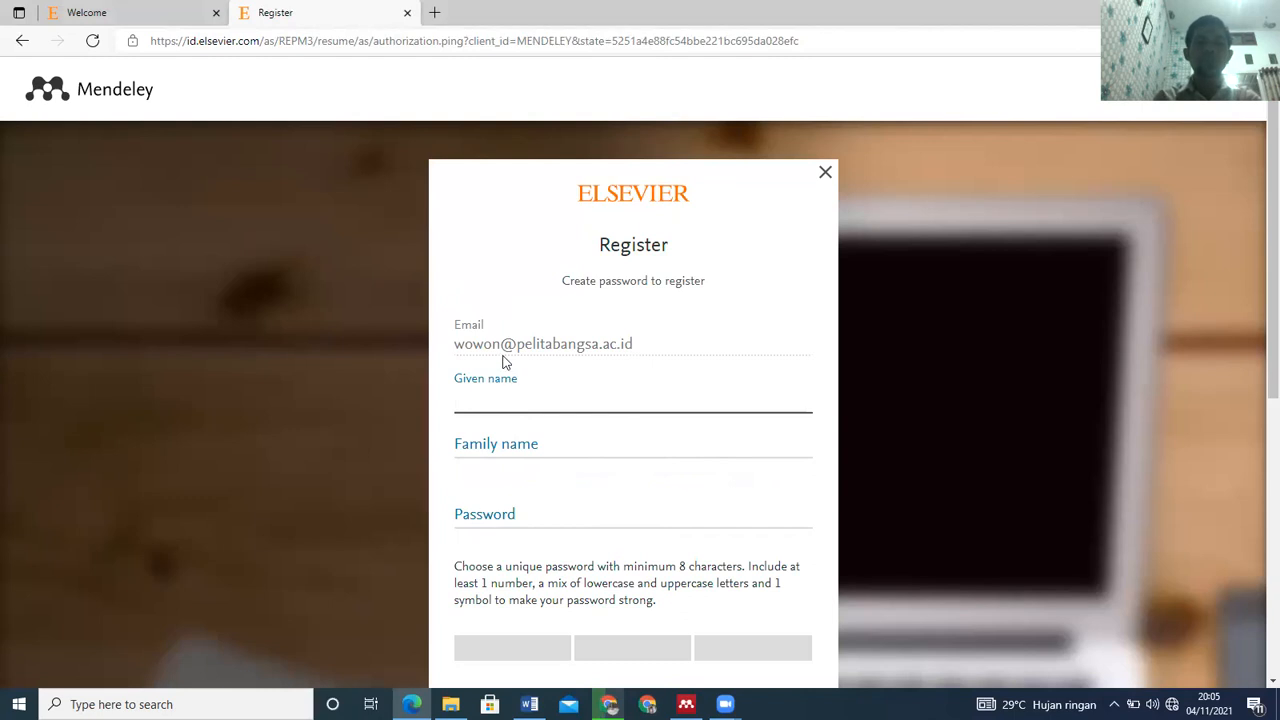
left_click(825, 175)
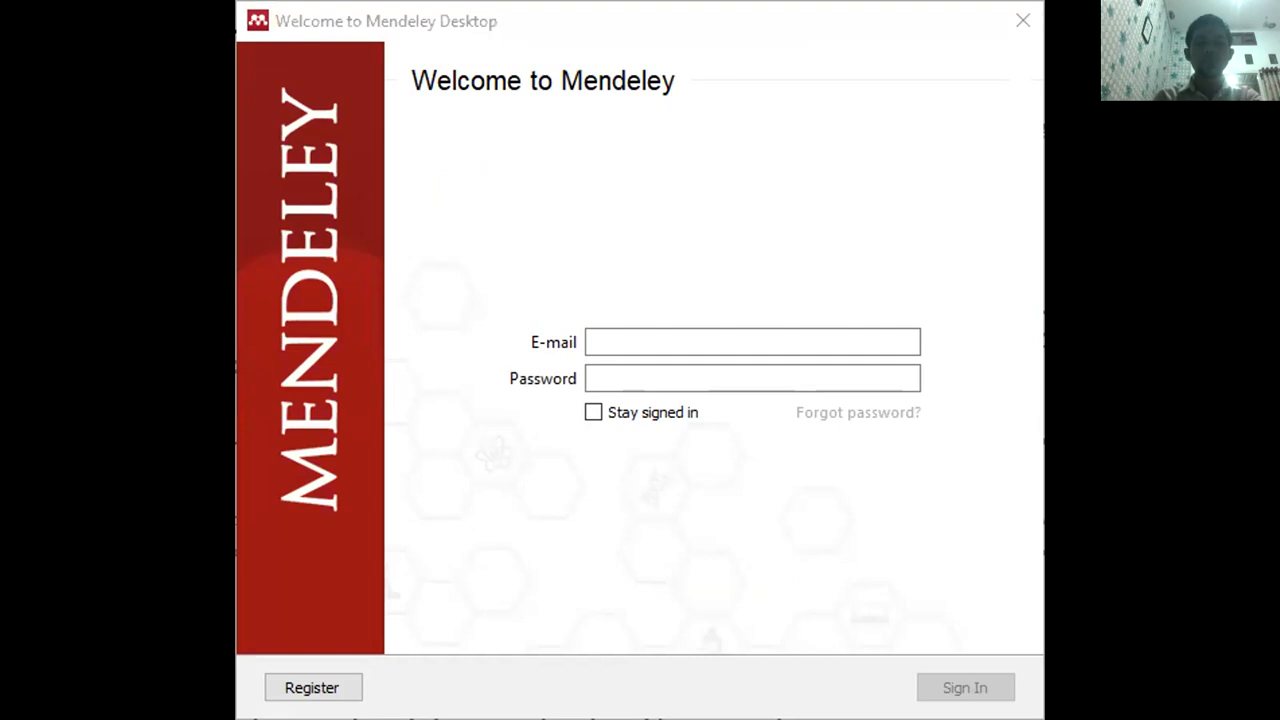
Enter the account e-mail and password in the welcome window and sign in
left_click(632, 333)
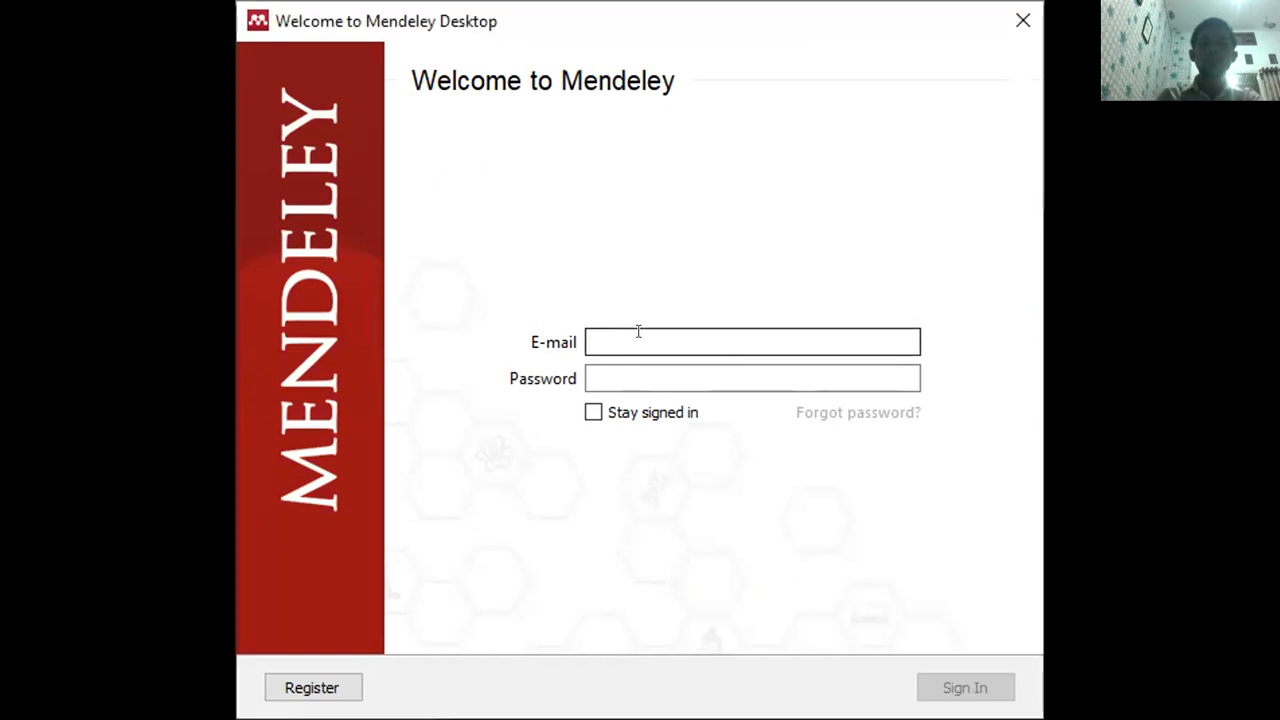
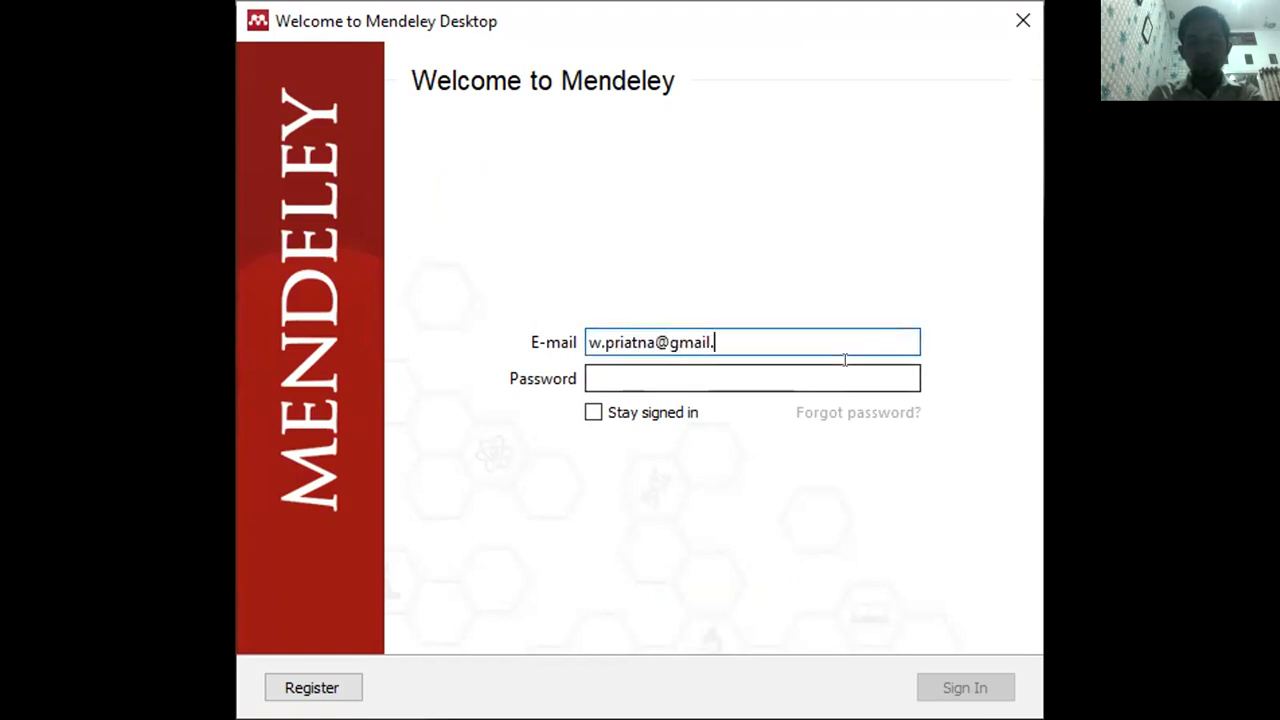
left_click(675, 376)
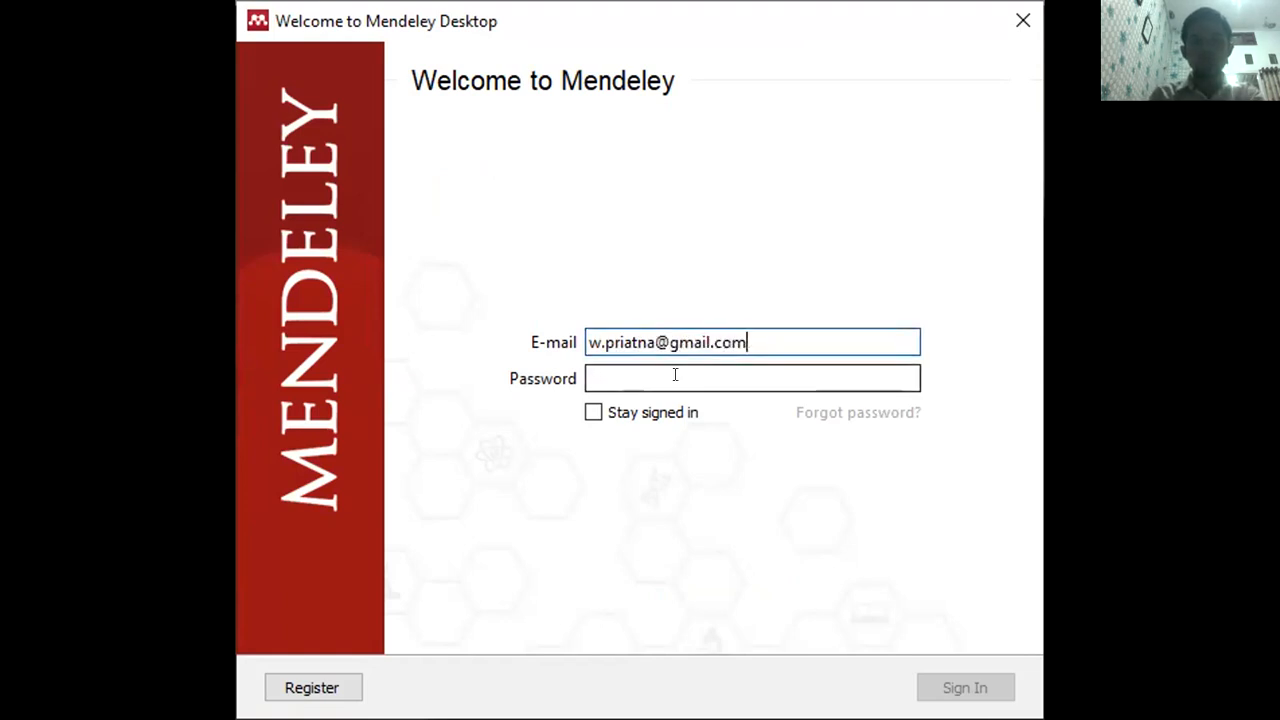
type("••••")
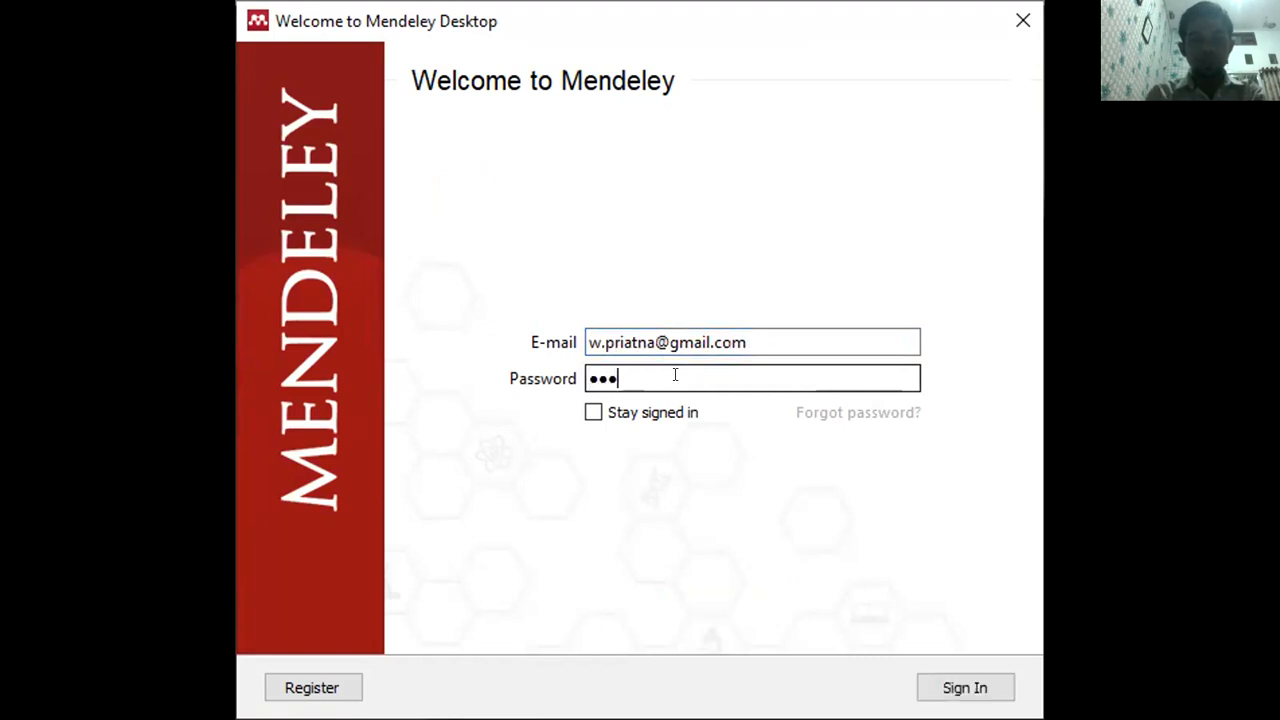
type("•••••••")
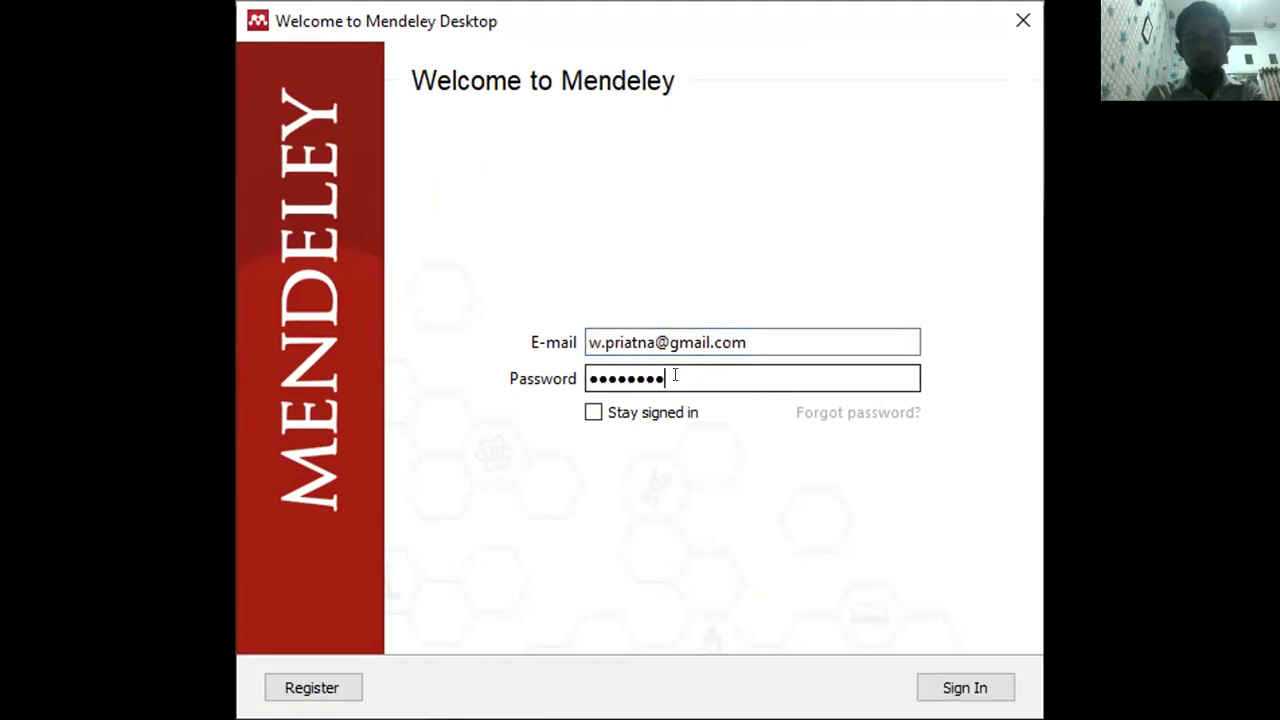
type("•")
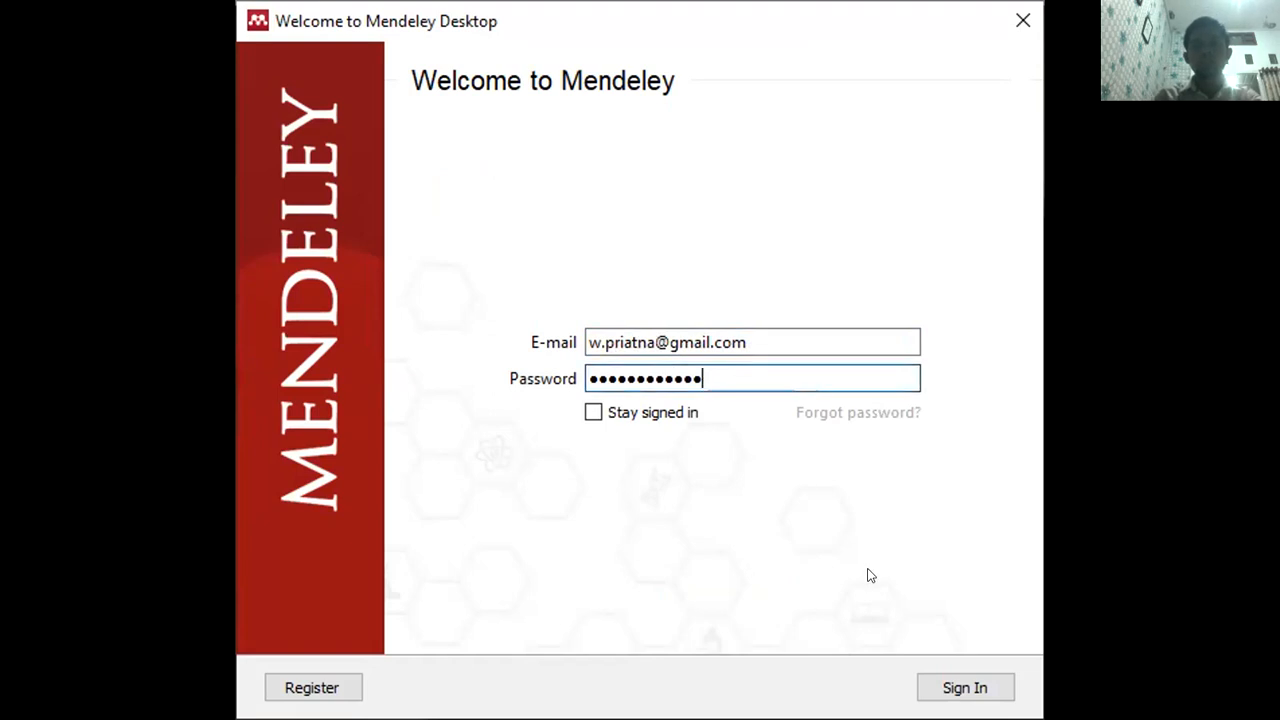
left_click(965, 687)
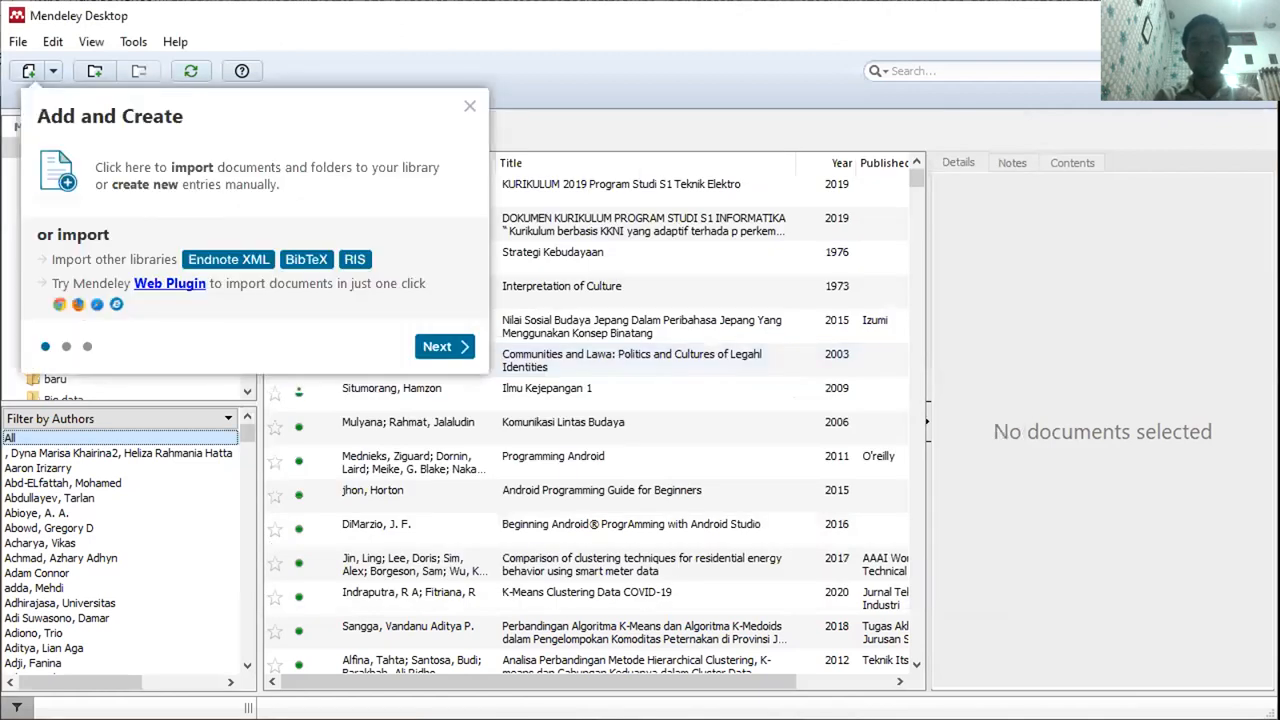
Step through and close the welcome tour, then scroll the folder pane down the library folders
left_click(444, 346)
left_click(603, 530)
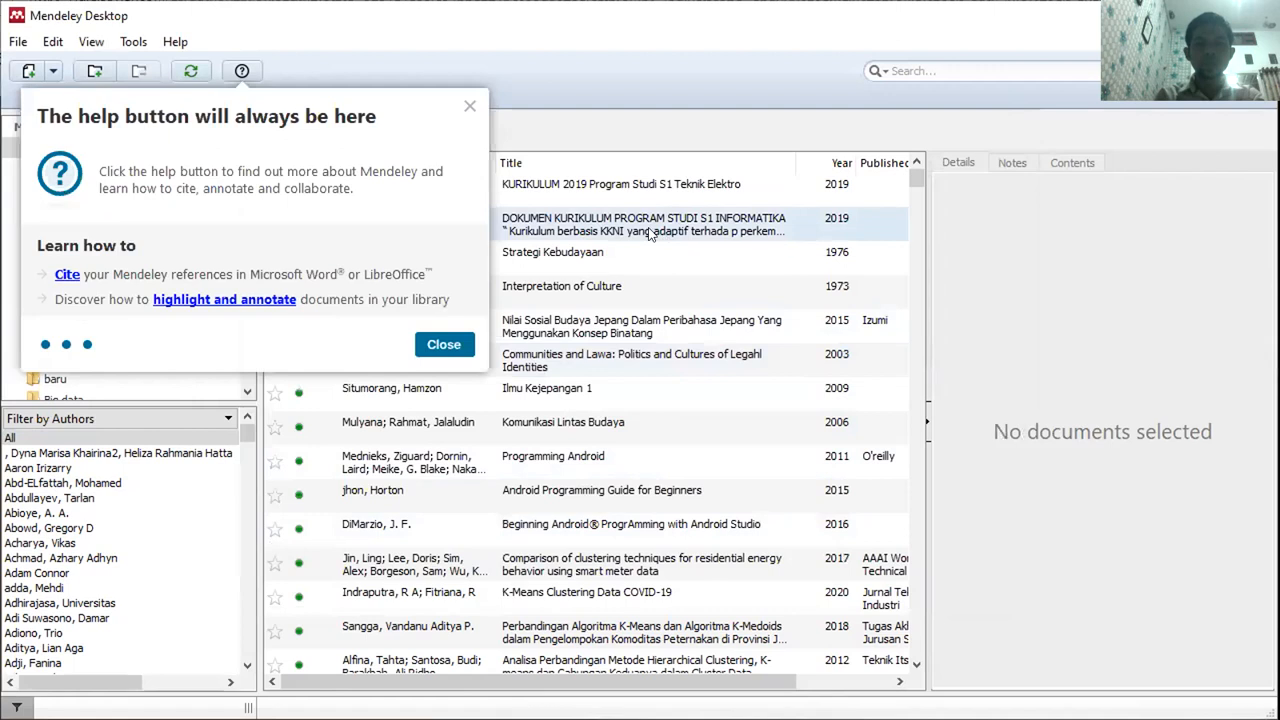
left_click(467, 105)
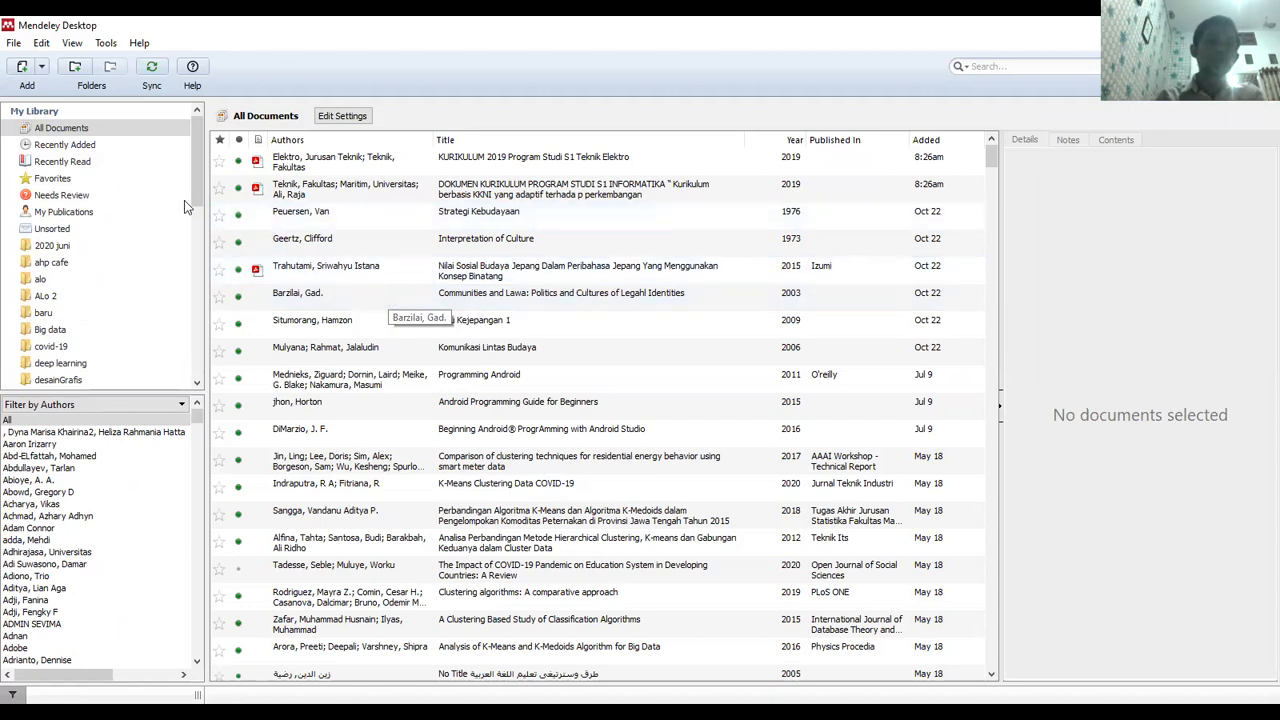
mouse_move(200, 152)
left_mouse_down()
mouse_move(197, 304)
mouse_move(183, 135)
left_mouse_up()
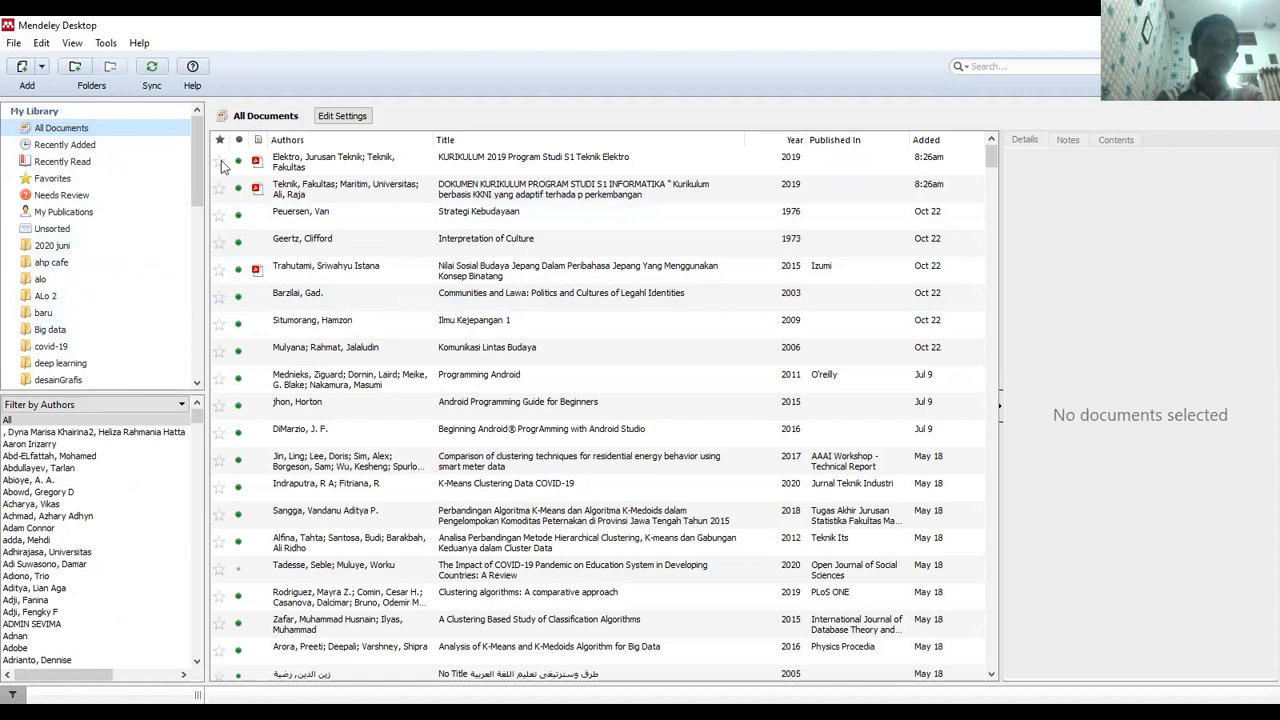
left_click_drag(194, 177, 209, 128)
left_click_drag(197, 141, 197, 304)
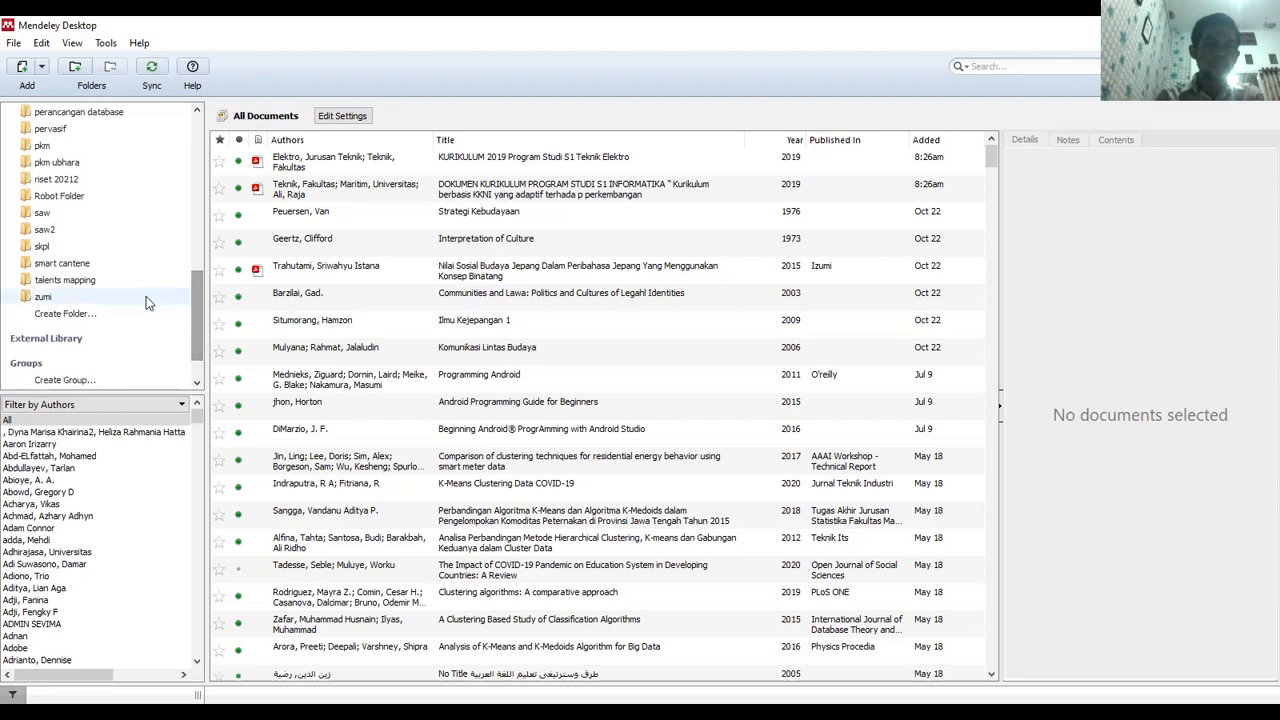
Create a new library folder named 'tugas', keeping the name unchanged
left_click(66, 314)
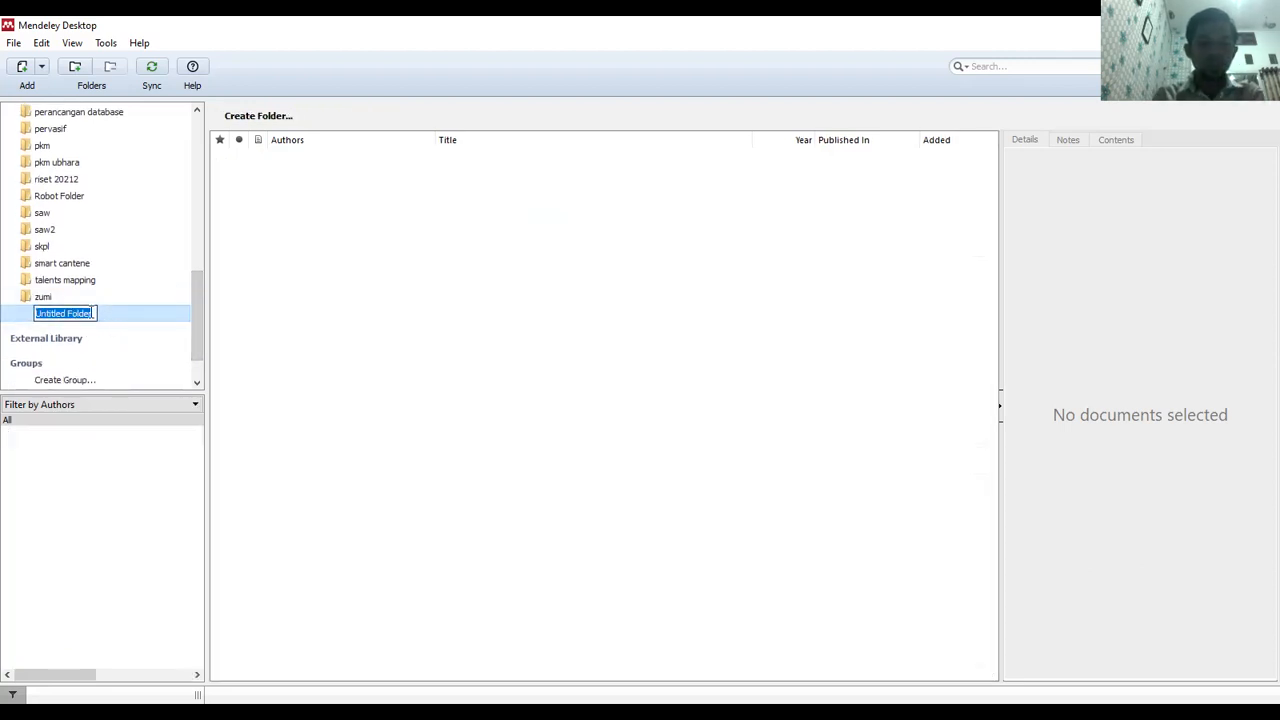
type("tugas")
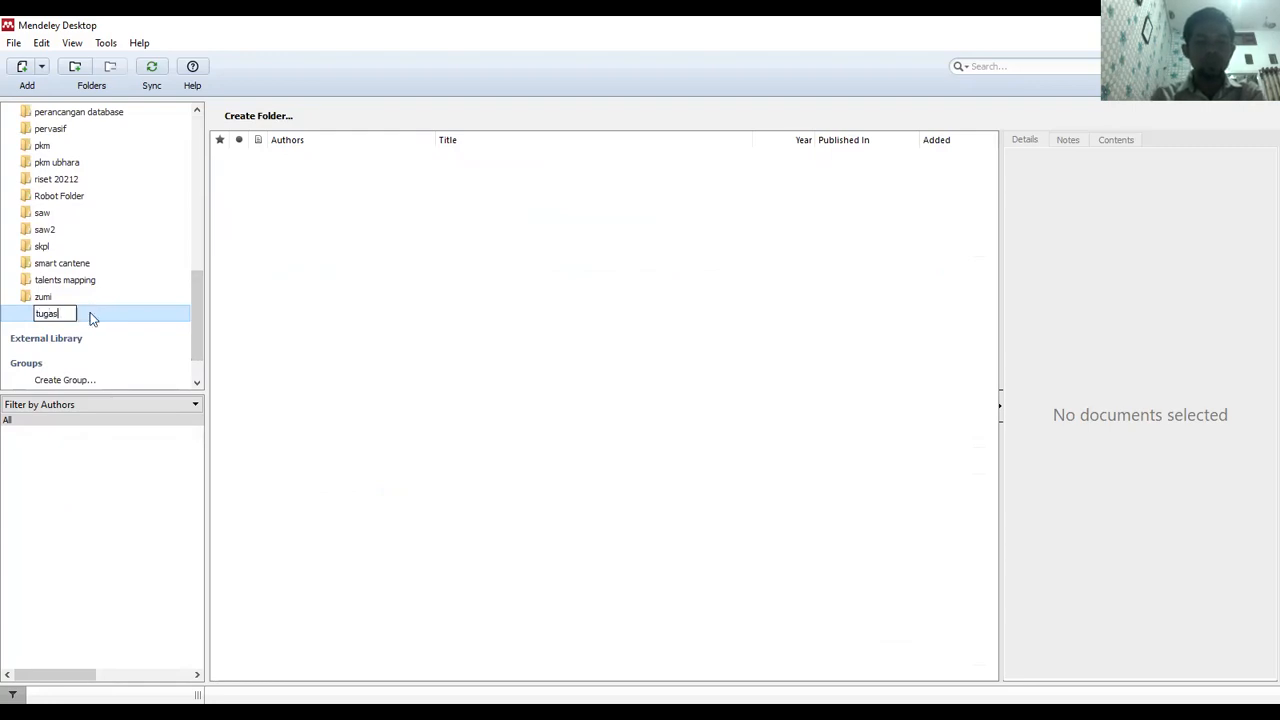
key("Return")
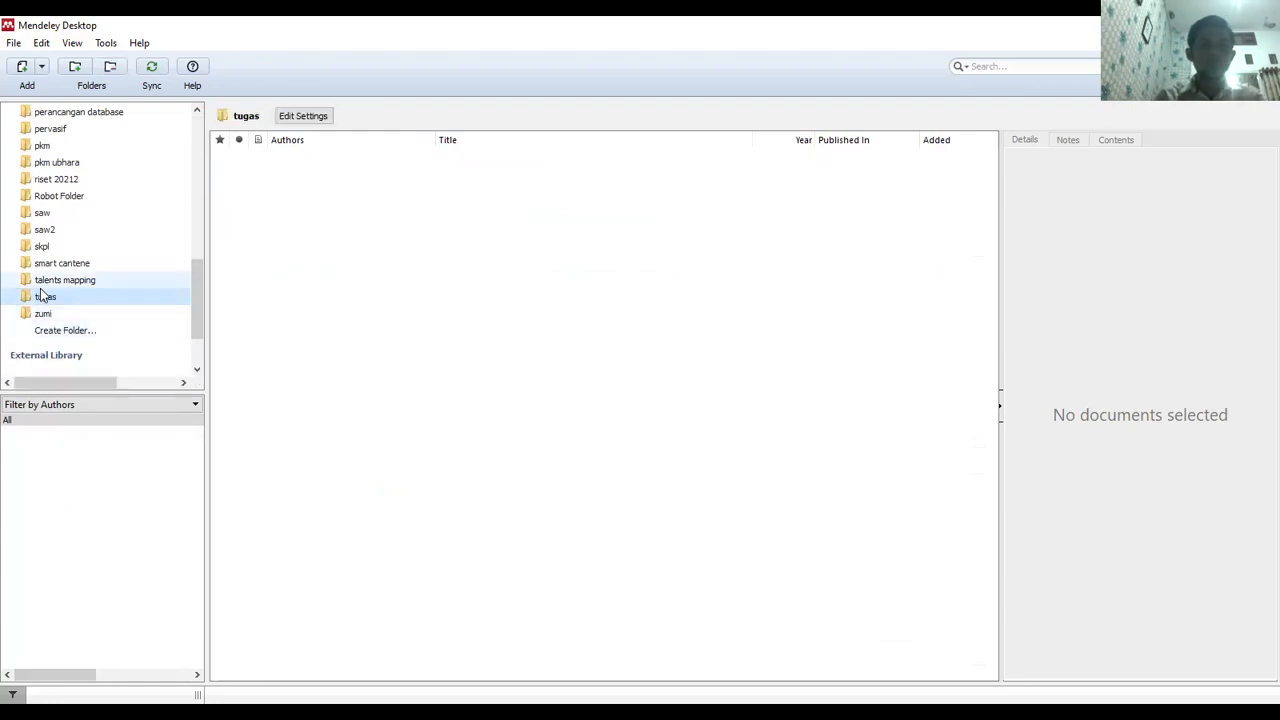
left_click(44, 299)
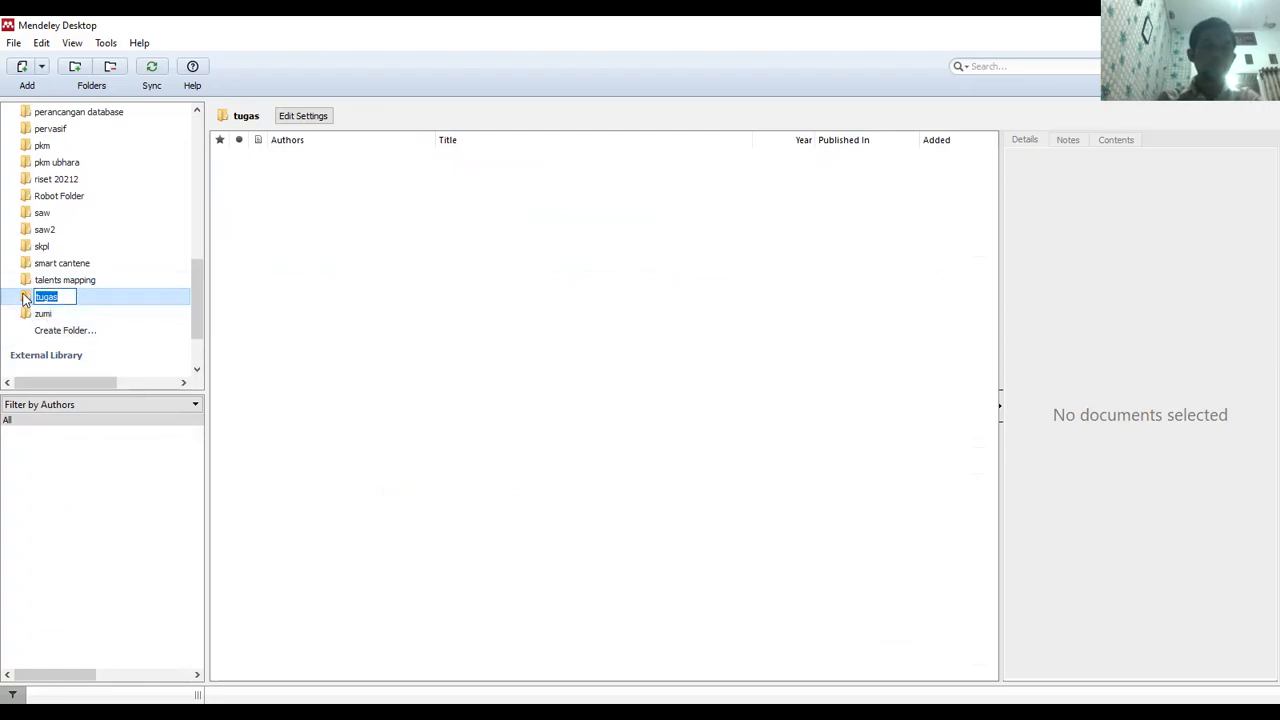
left_click(279, 288)
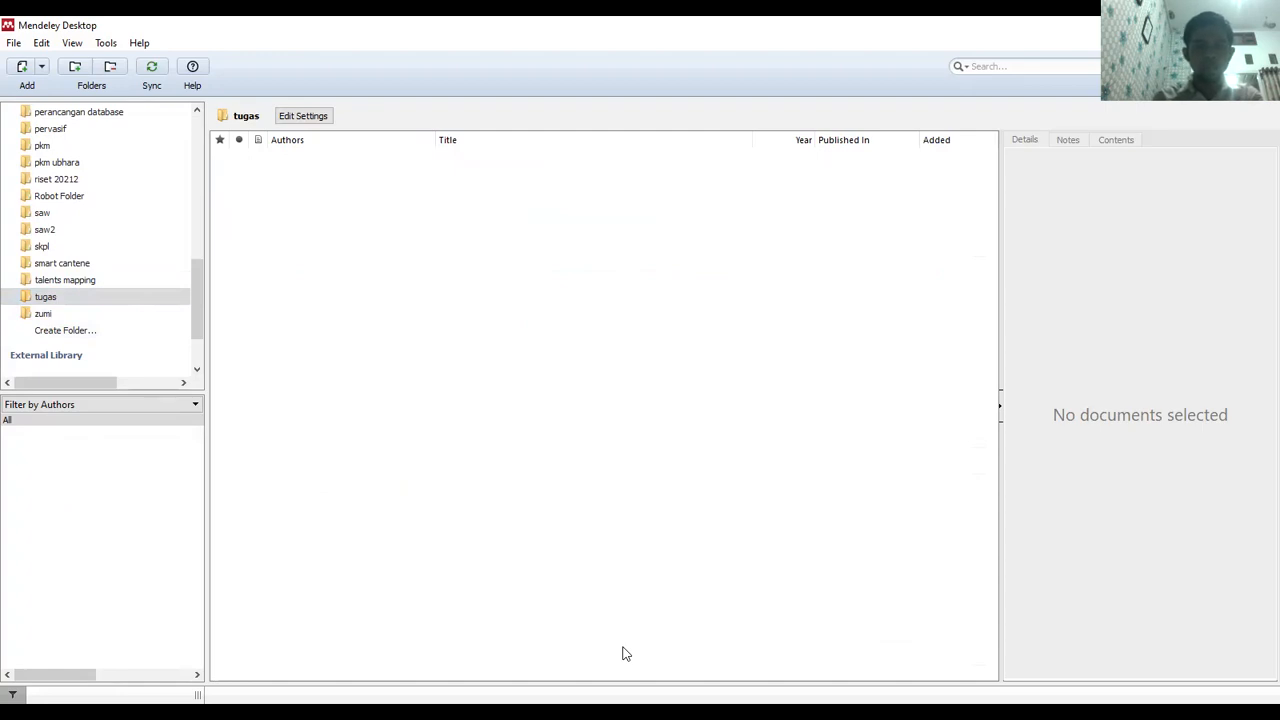
Open File Explorer at its Quick access view
key("super+e")
left_click(259, 435)
key("Down")
key("Down")
key("Down")
key("Down")
key("Down")
key("Down")
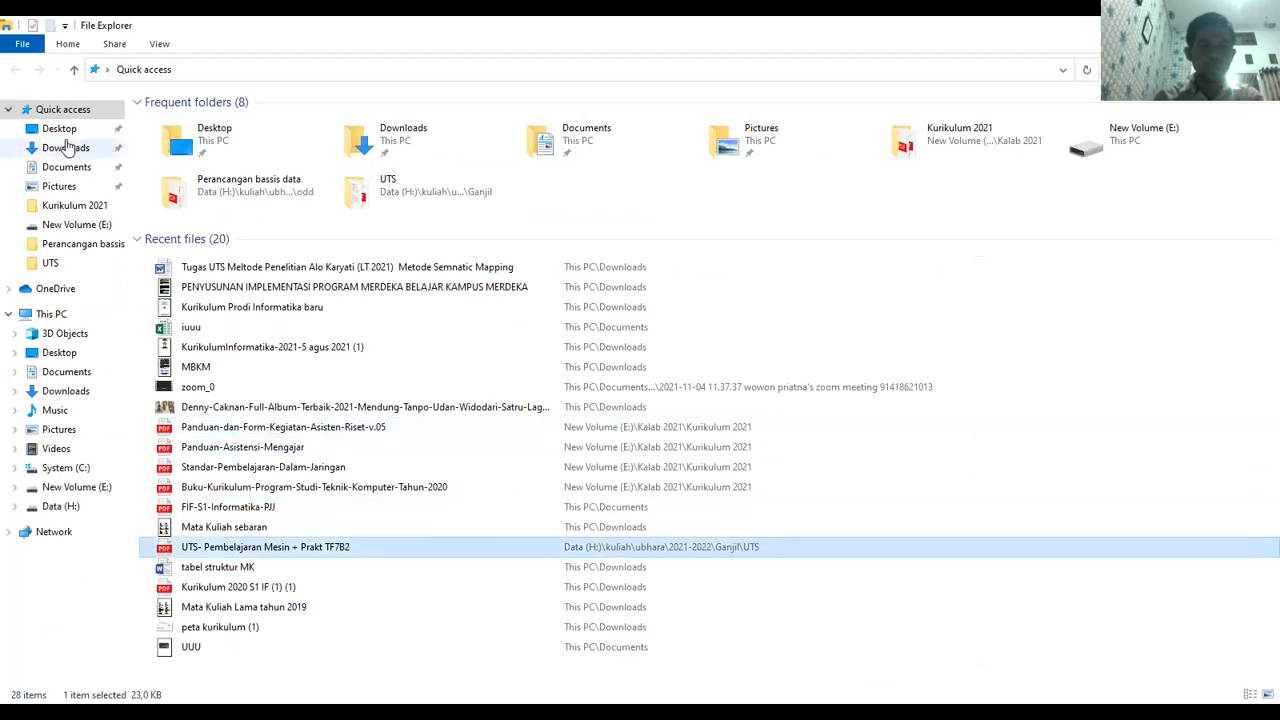
Select the 29 journal PDFs in Downloads, then return to Mendeley Desktop
left_click(68, 150)
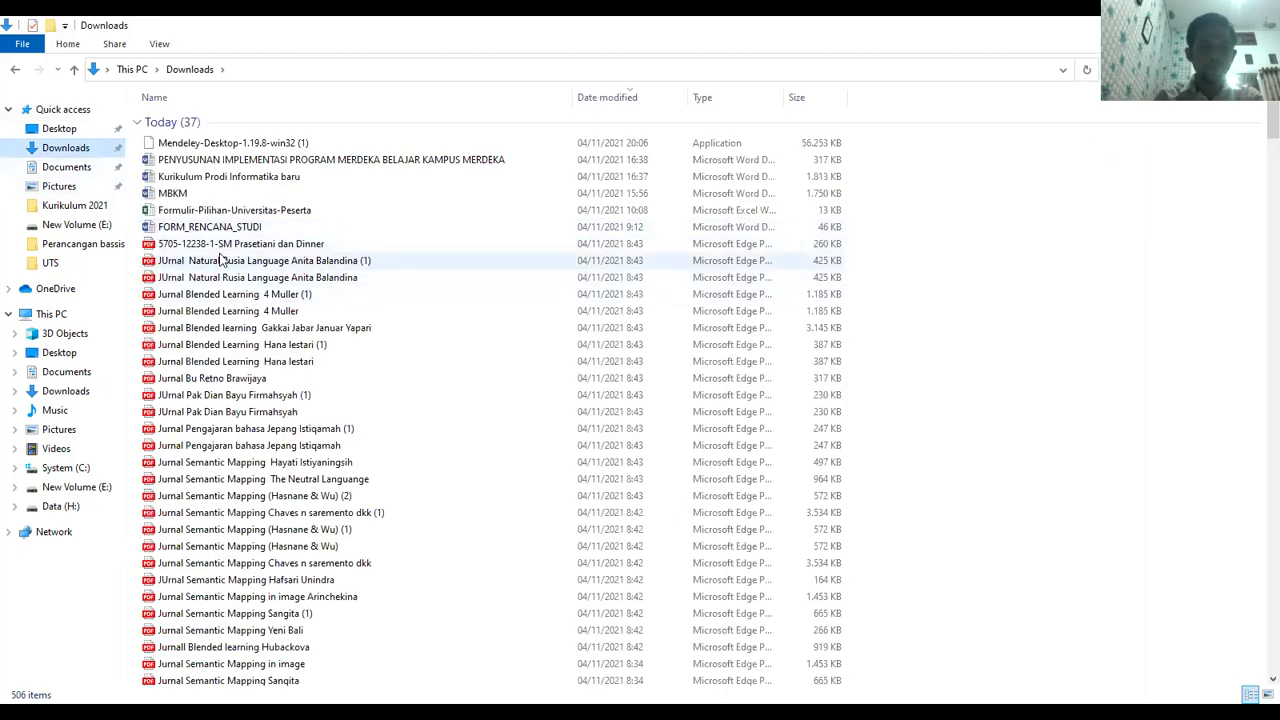
left_click(222, 262)
key("shift+Down")
key("shift+Down")
key("shift+Down")
key("shift+Down")
key("shift+Down")
key("shift+Down")
key("shift+Down")
key("shift+Down")
key("shift+Down")
key("shift+Down")
key("shift+Down")
key("shift+Down")
key("shift+Down")
key("shift+Down")
key("shift+Down")
key("shift+Down")
key("shift+Down")
key("shift+Down")
key("shift+Down")
key("shift+Down")
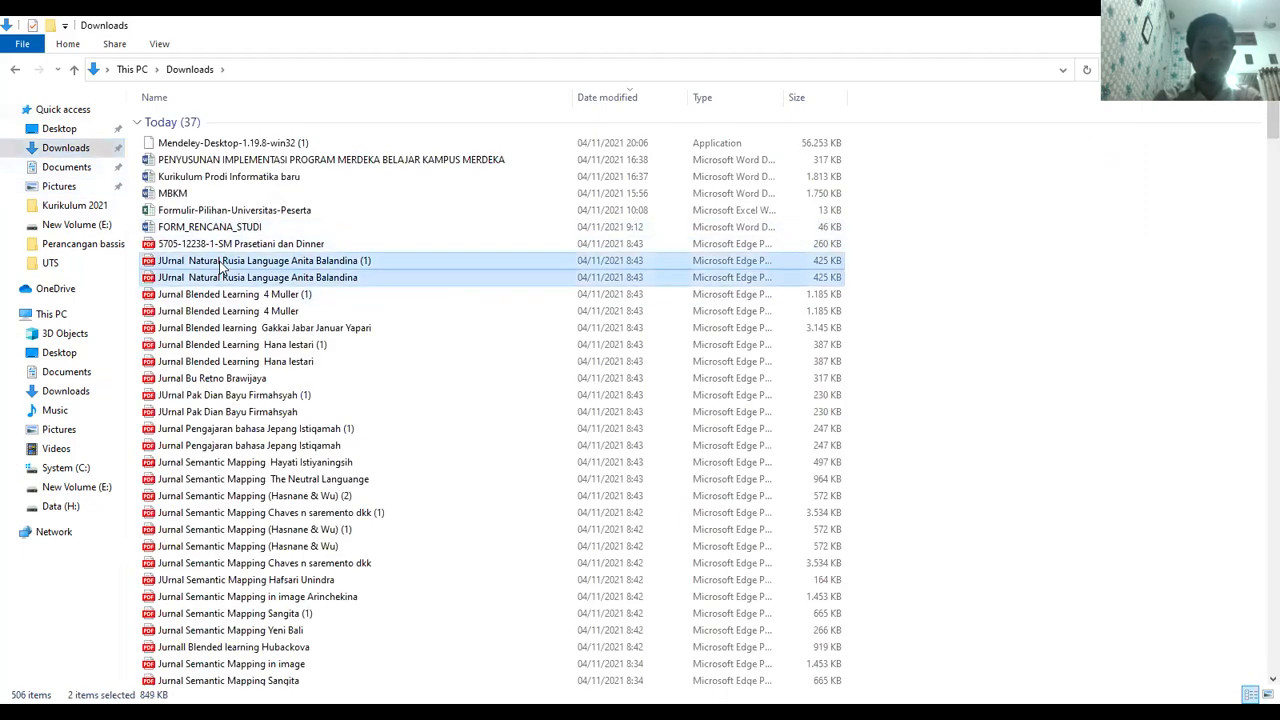
key("shift+Up")
key("shift+Up")
key("shift+Up")
key("shift+Up")
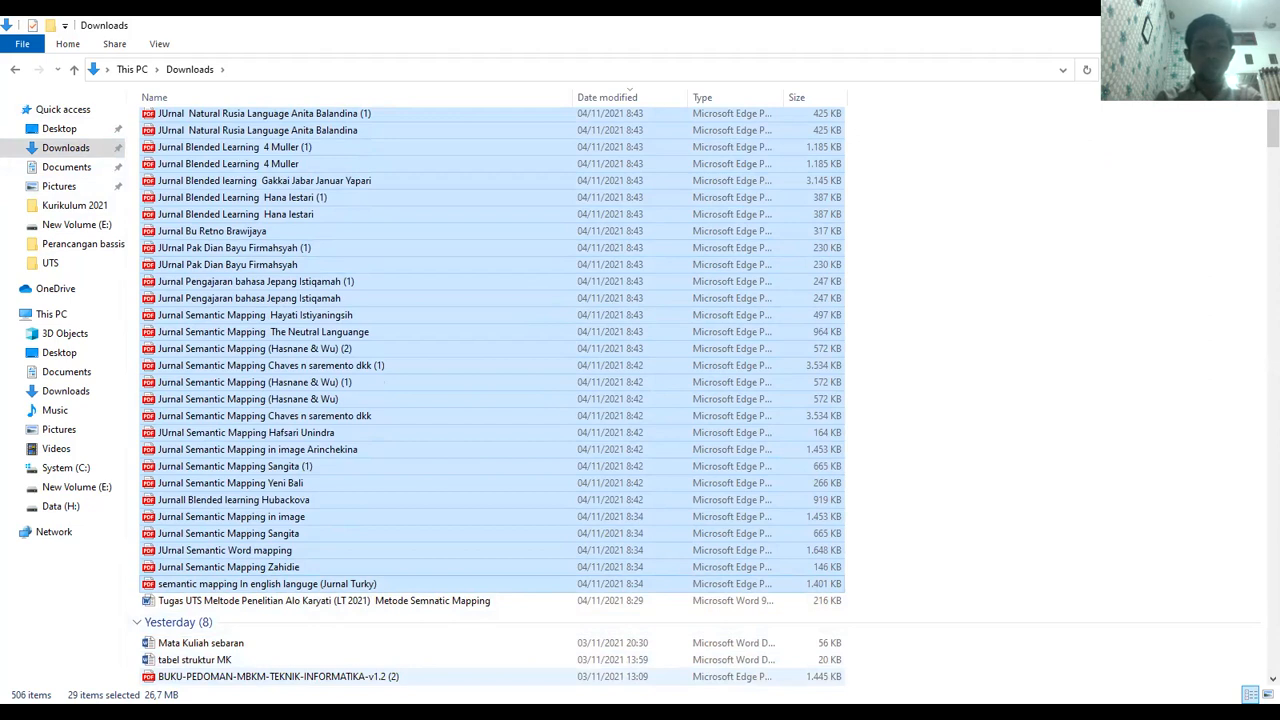
key("alt+Tab")
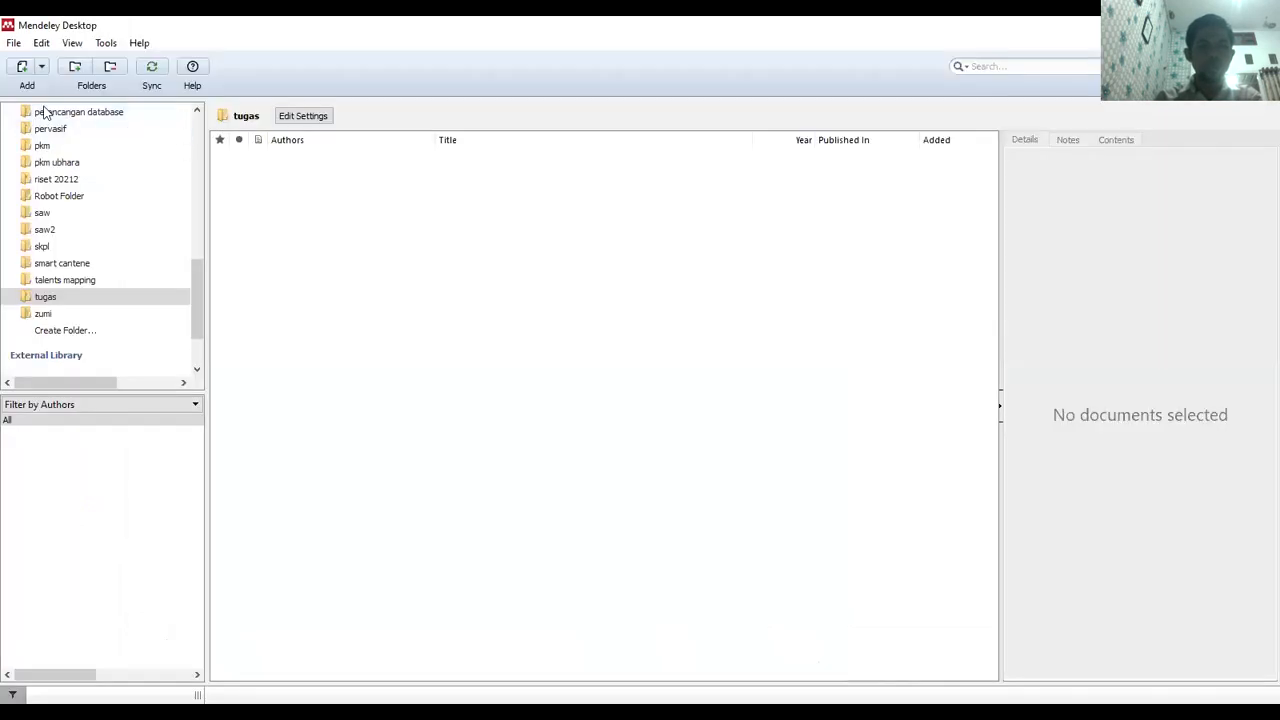
Add the journal PDFs from the Downloads folder, excluding the two non-journal files
right_click(324, 199)
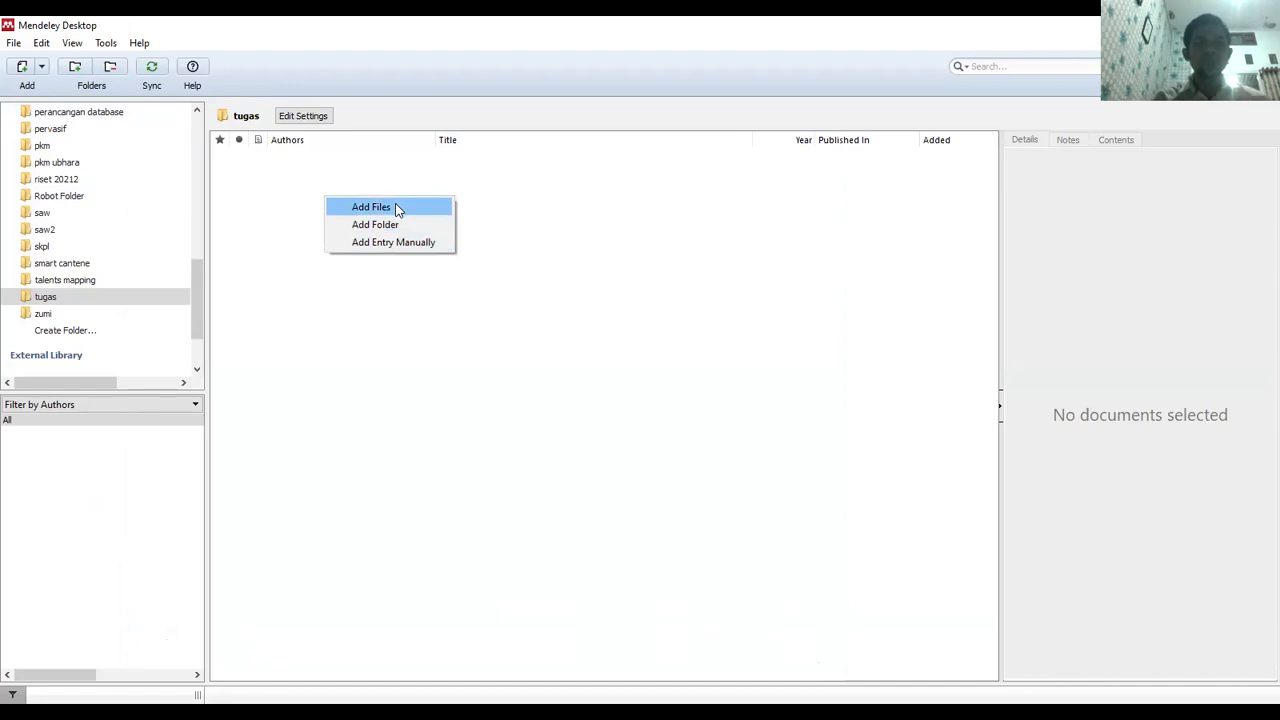
left_click(505, 202)
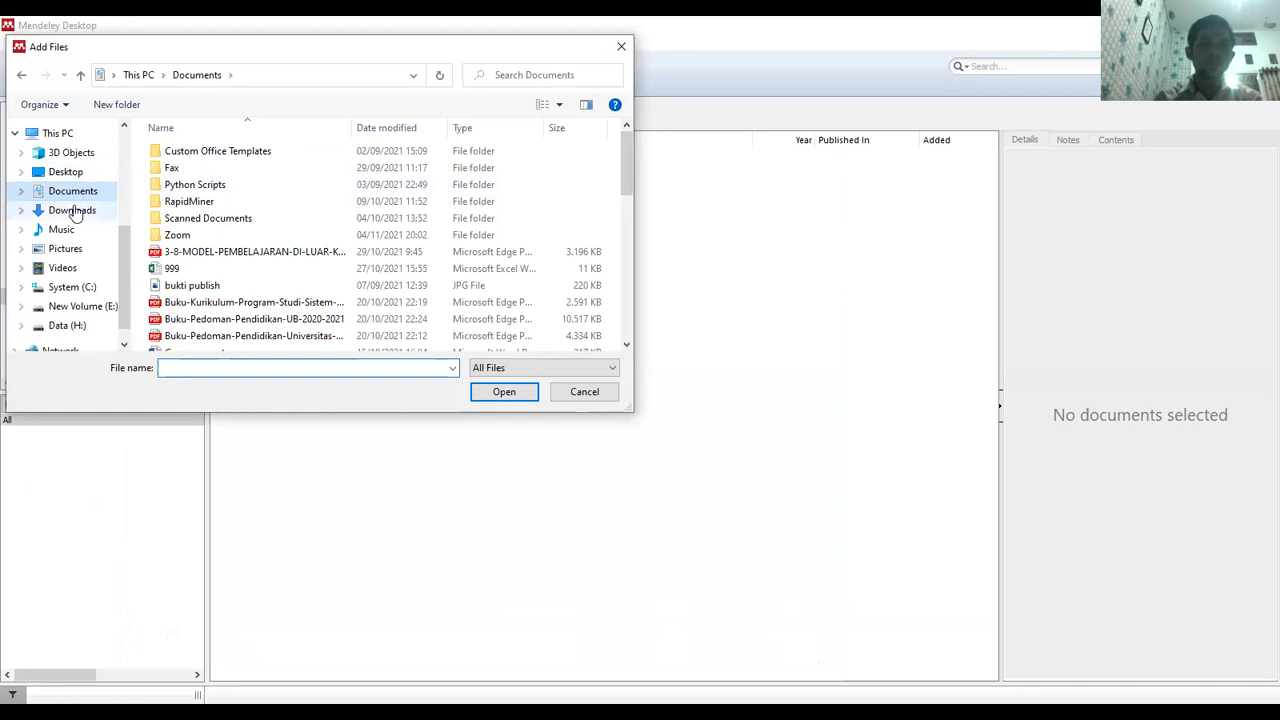
left_click(72, 210)
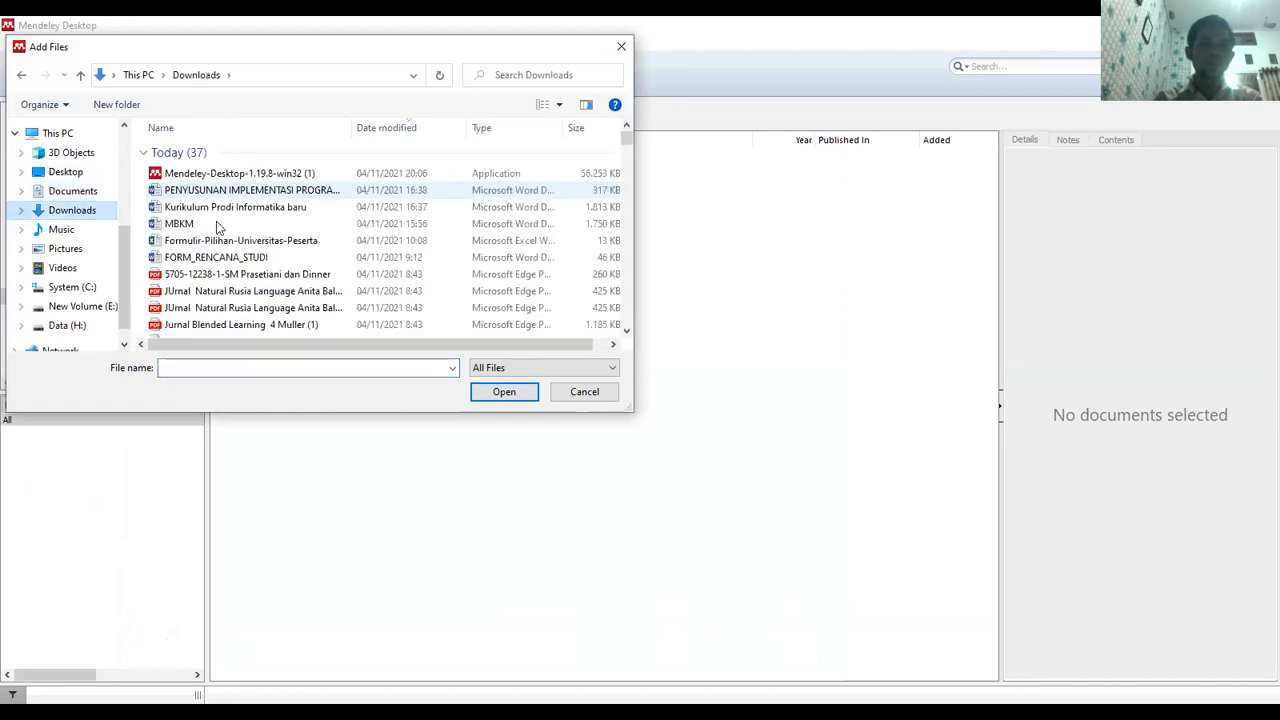
left_click(231, 279)
key("shift+Down")
key("shift+Down")
key("shift+Down")
key("shift+Down")
key("shift+Down")
key("shift+Down")
key("shift+Down")
key("shift+Down")
key("shift+Down")
key("shift+Down")
key("shift+Down")
key("shift+Down")
key("shift+Down")
key("shift+Down")
key("shift+Down")
key("shift+Down")
key("shift+Down")
key("shift+Down")
key("shift+Down")
key("shift+Down")
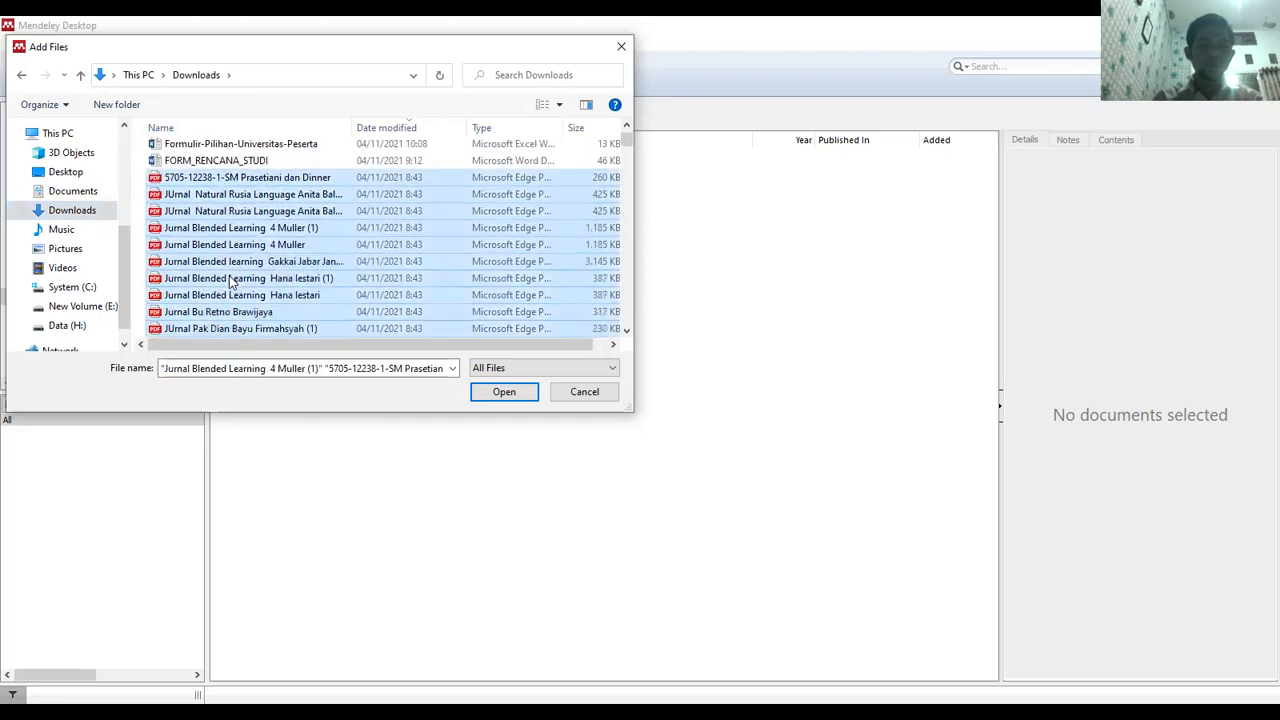
key("shift+Down")
key("shift+Down")
key("shift+Down")
key("shift+Down")
key("shift+Down")
key("shift+Down")
key("shift+Down")
key("shift+Up")
key("shift+Up")
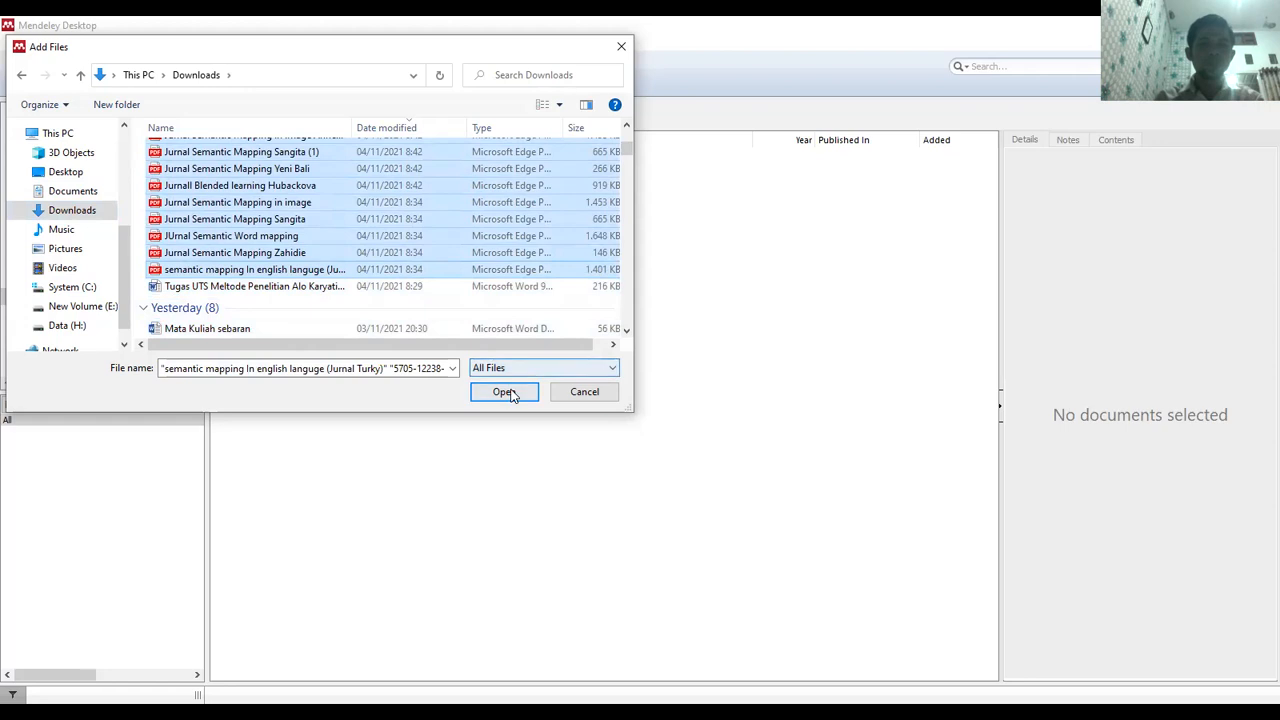
left_click(505, 392)
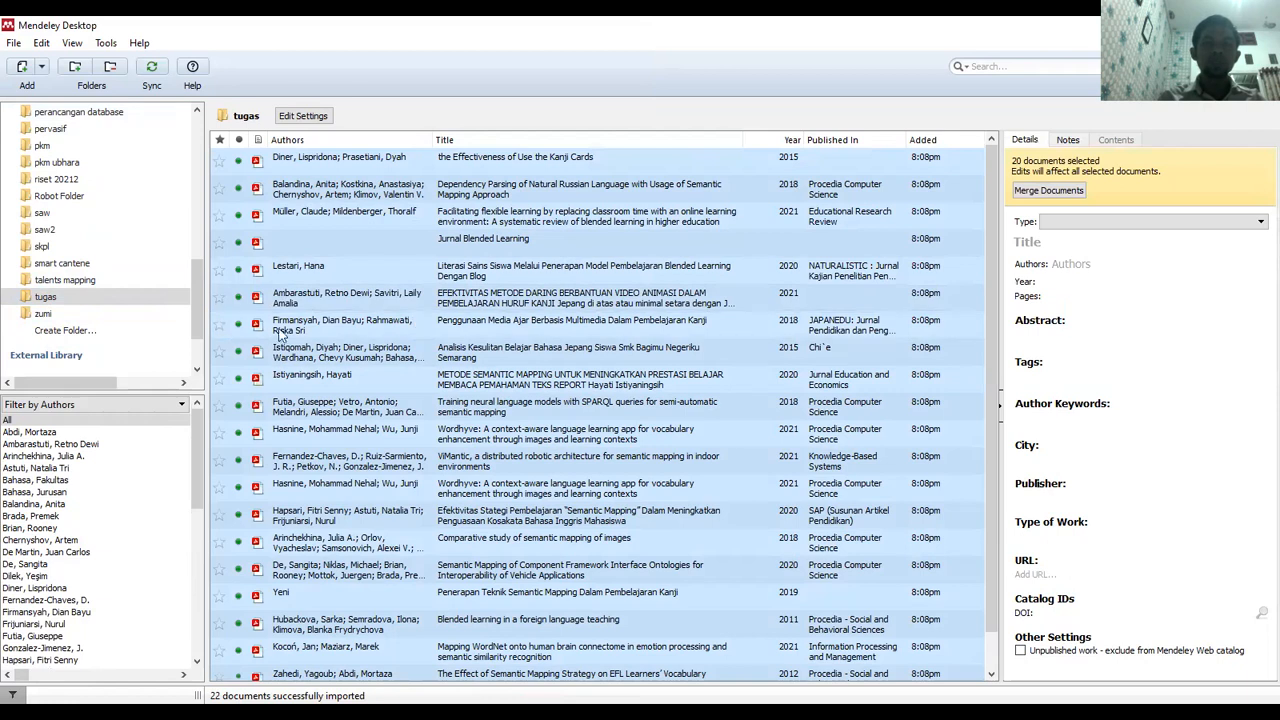
Review the imported journal entries' details, moving down to Jurnal Blended Learning
left_click(342, 296)
key("Down")
key("Up")
key("Up")
key("Up")
key("Up")
key("Up")
key("Up")
key("Down")
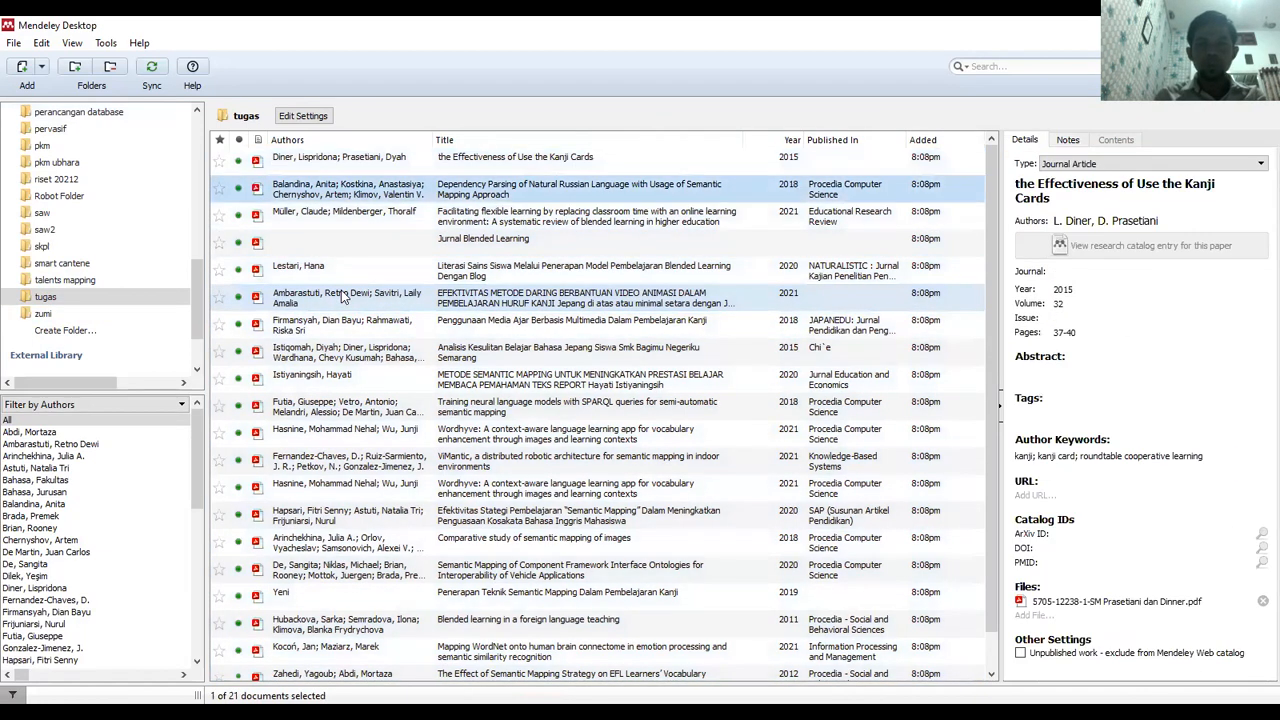
key("Down")
key("Down")
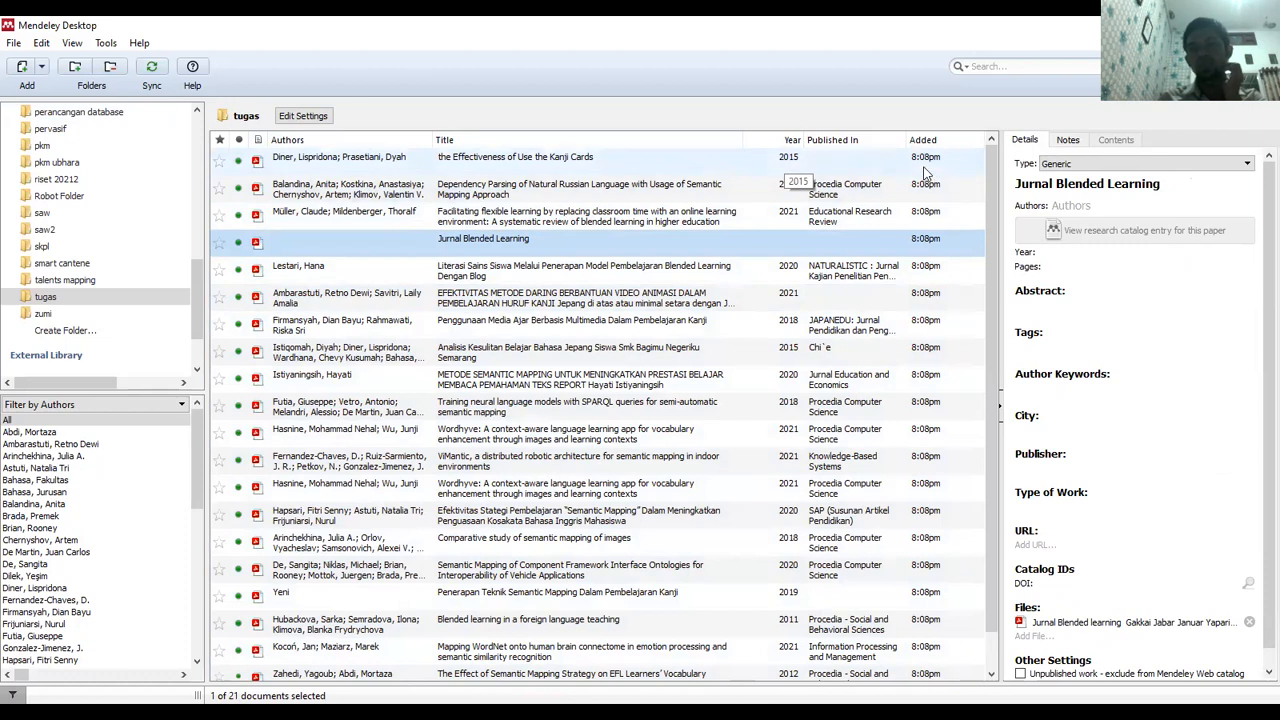
Open the Jurnal Blended Learning PDF in the reader and scroll to page 4
double_click(366, 244)
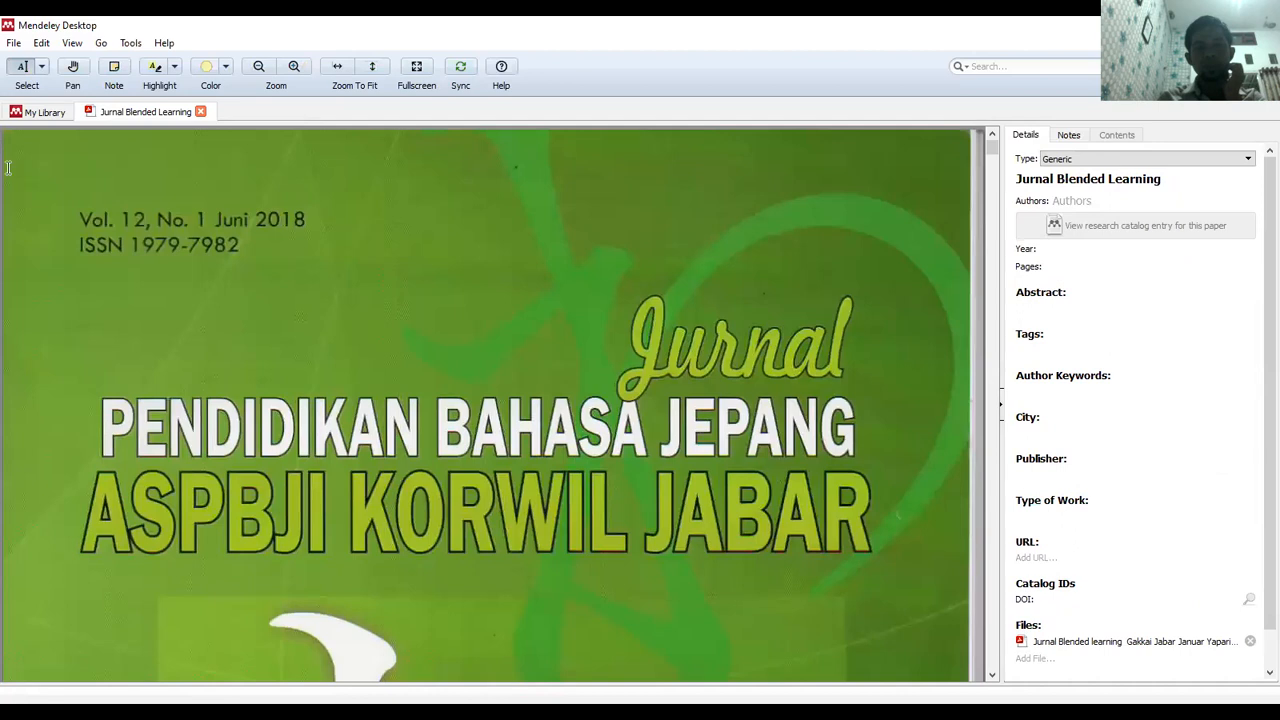
left_click(15, 110)
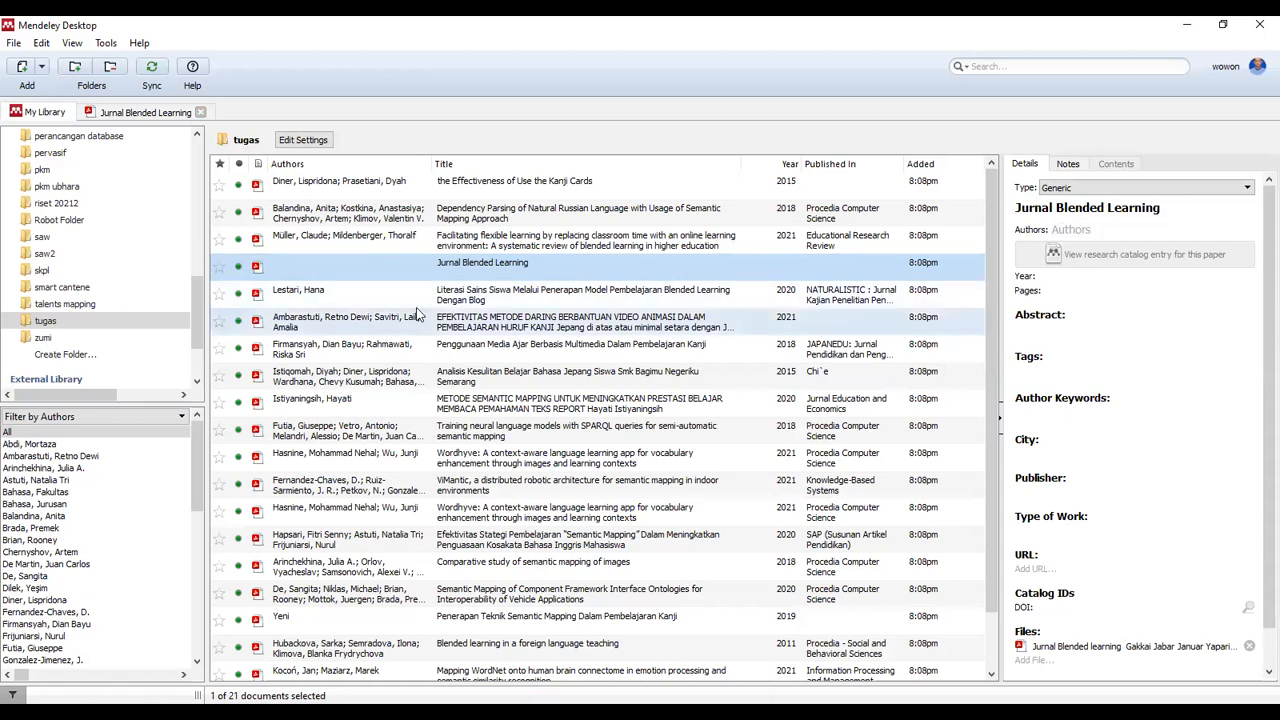
double_click(478, 272)
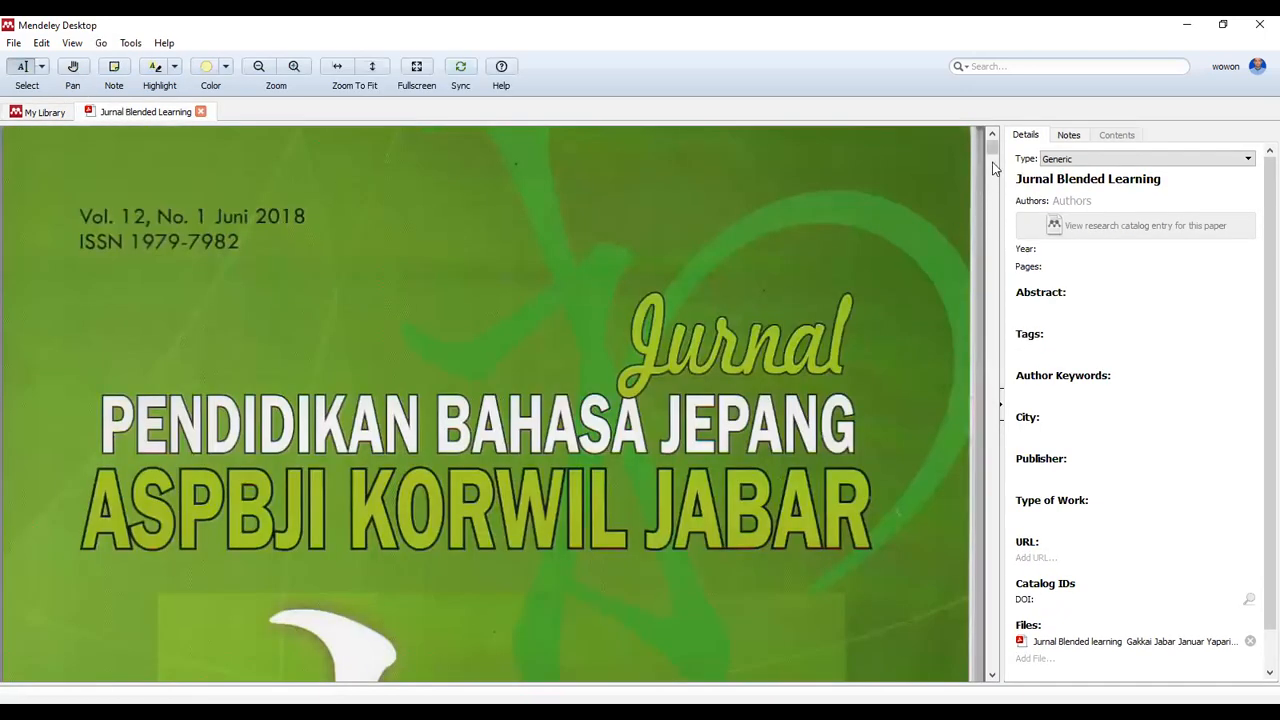
left_click_drag(994, 149, 988, 340)
left_click_drag(986, 330, 986, 254)
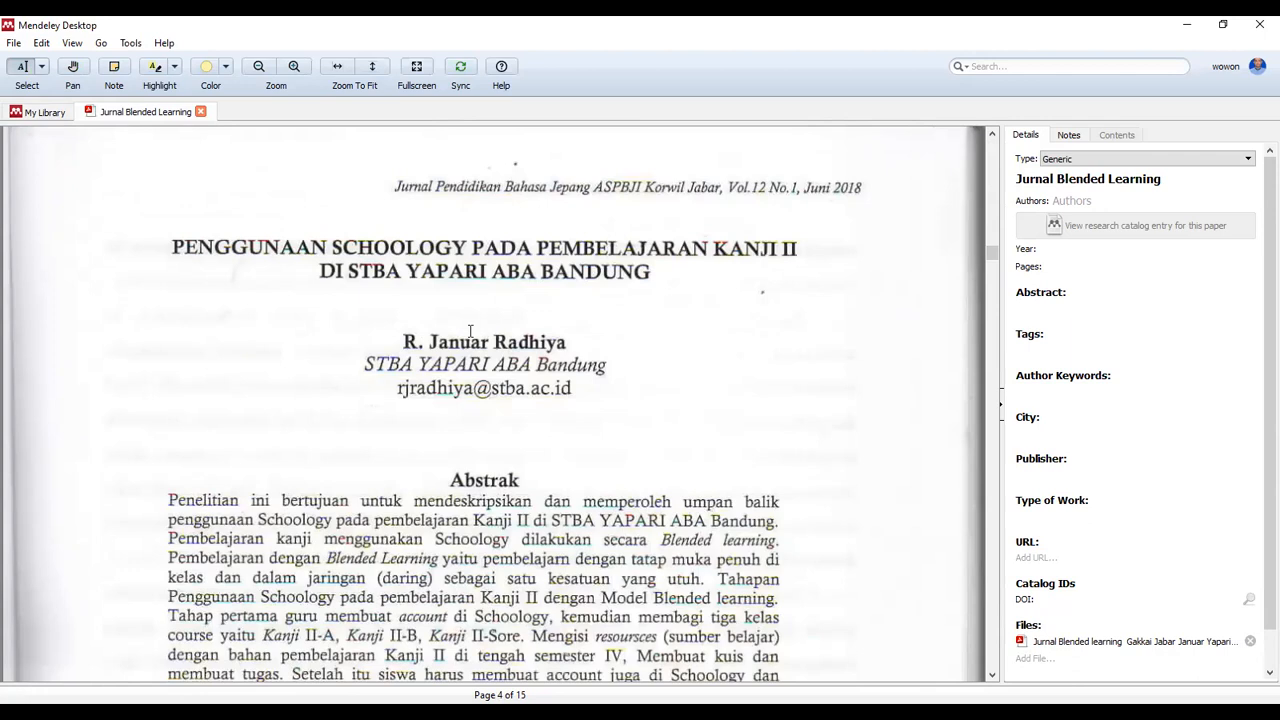
Replace the entry's title with 'Penggunaan Schoology Pada Pembelajaran KANJI II DI STBA YAPARI BANDUNG'
left_click(1041, 180)
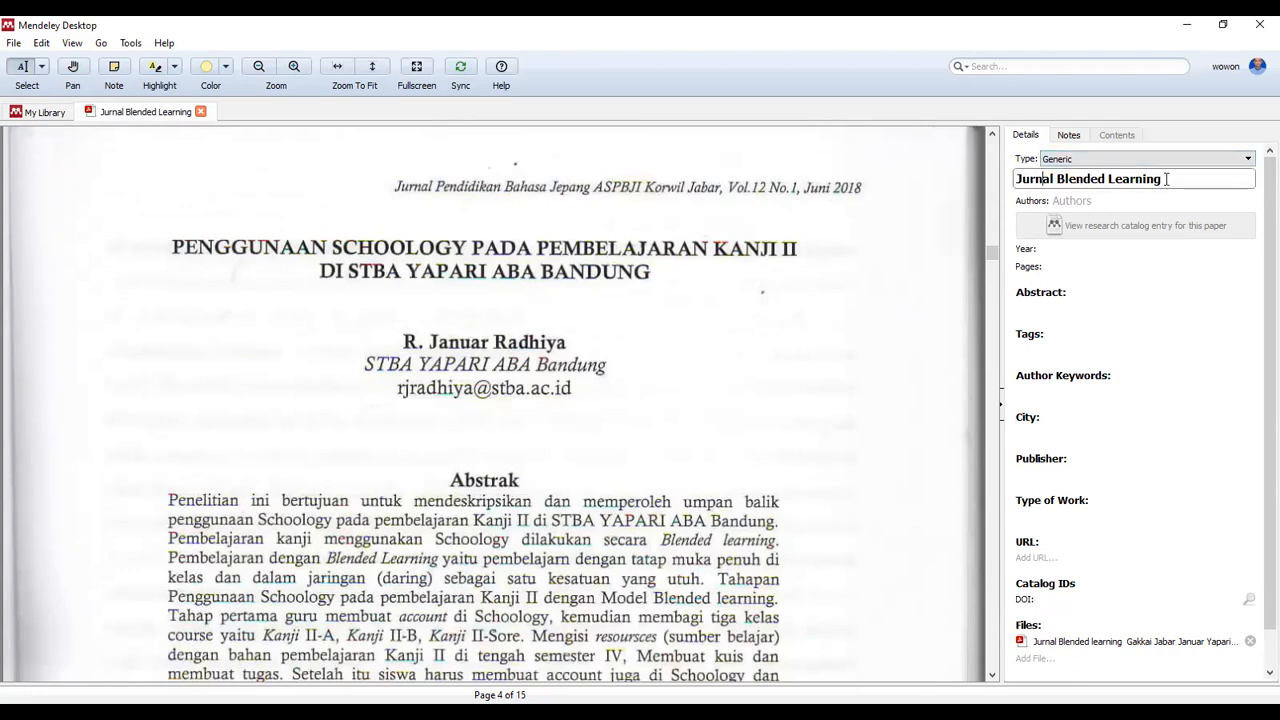
left_click_drag(1166, 179, 996, 190)
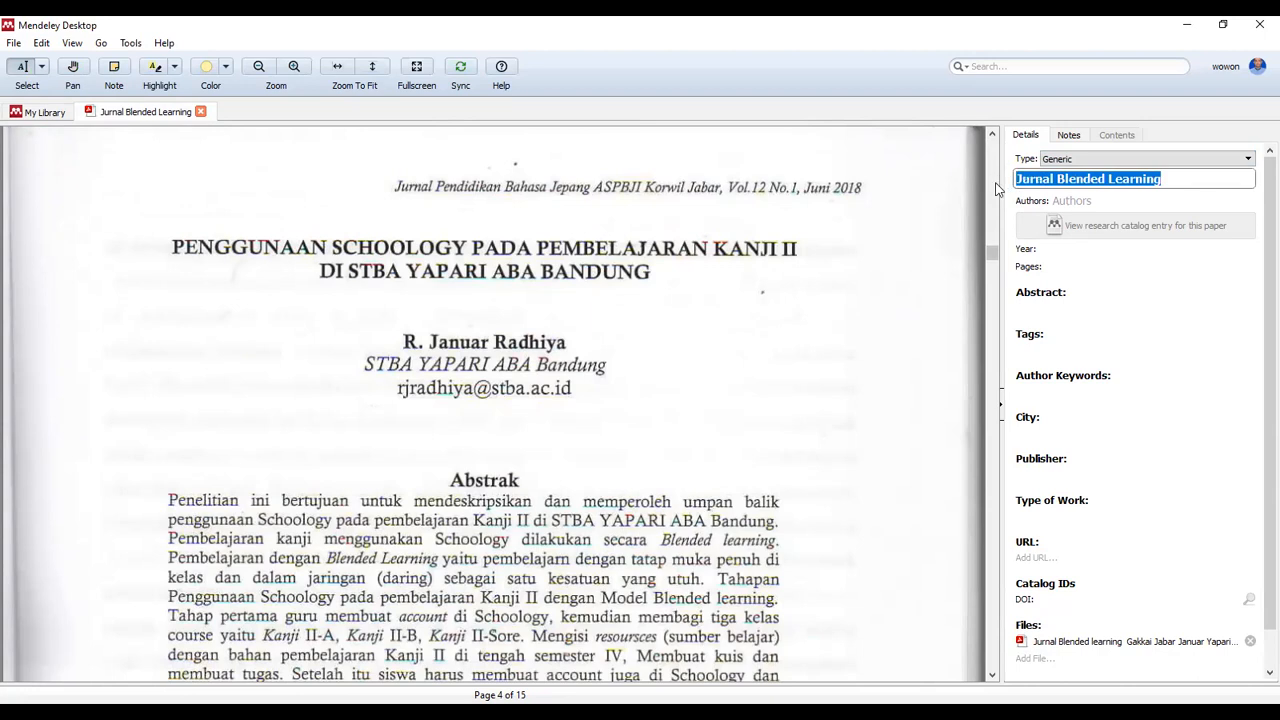
type("Penggunaan")
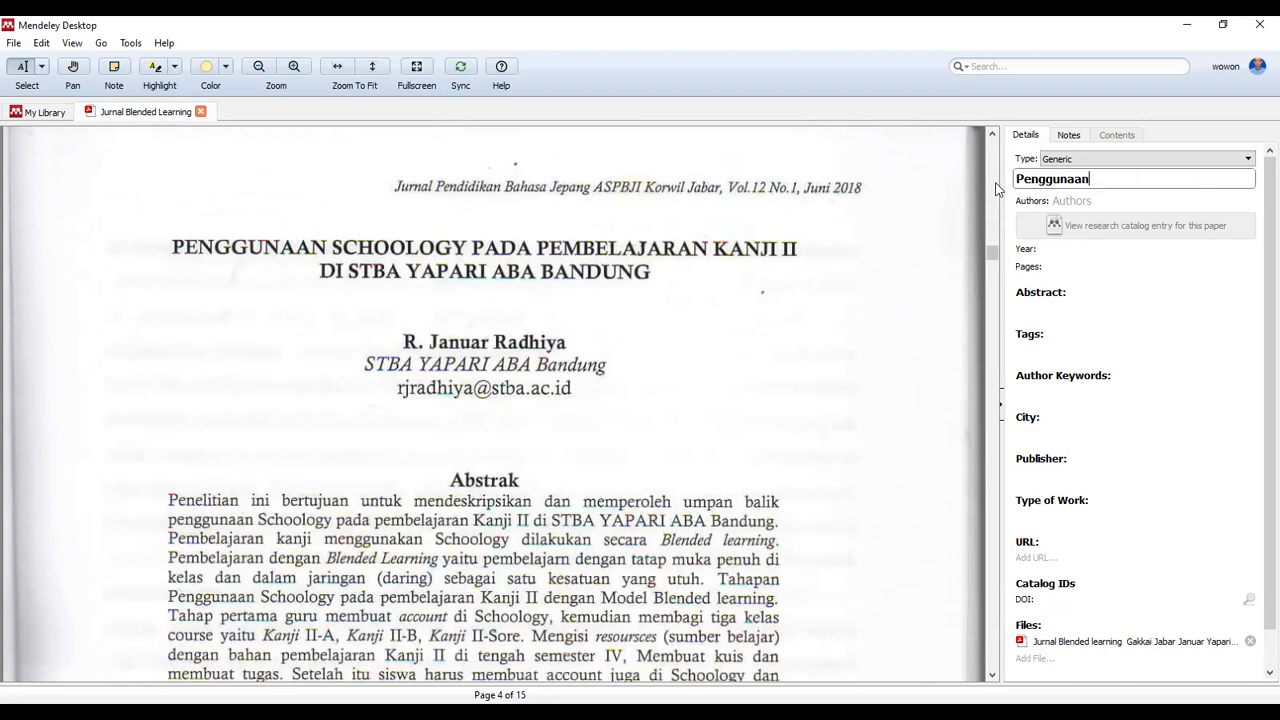
type(" Sc")
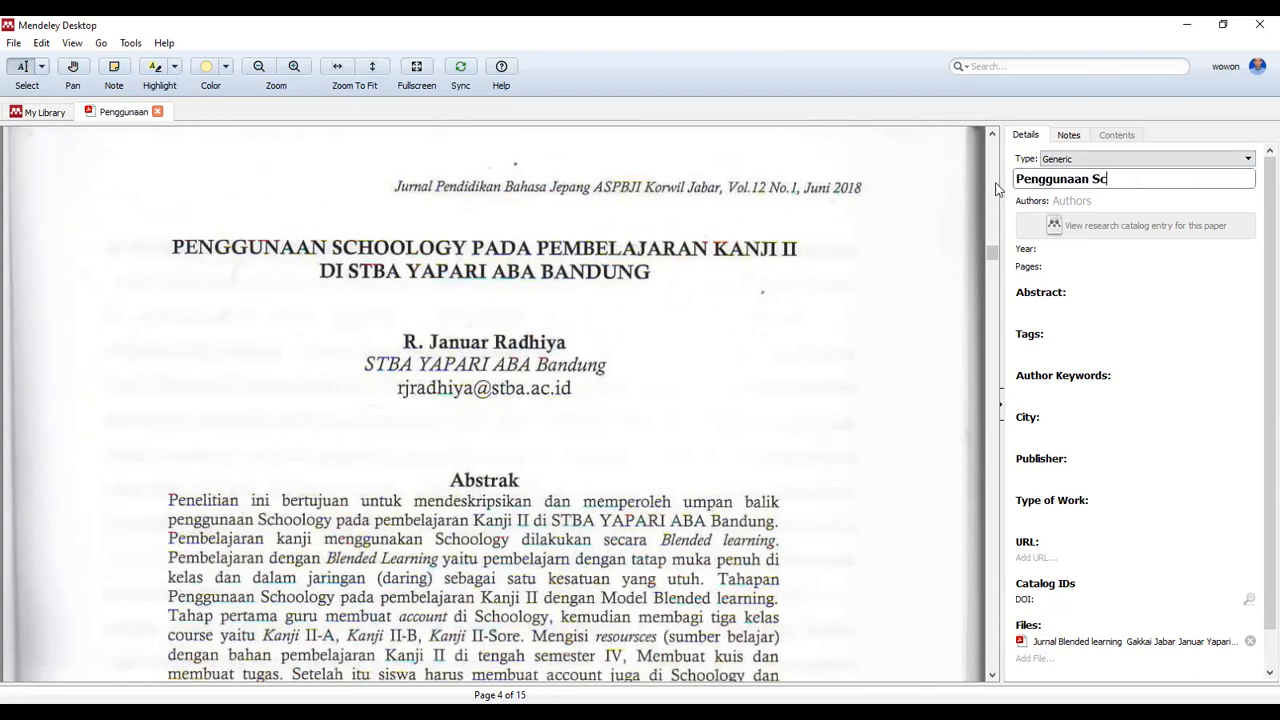
type("hoo")
left_click(166, 254)
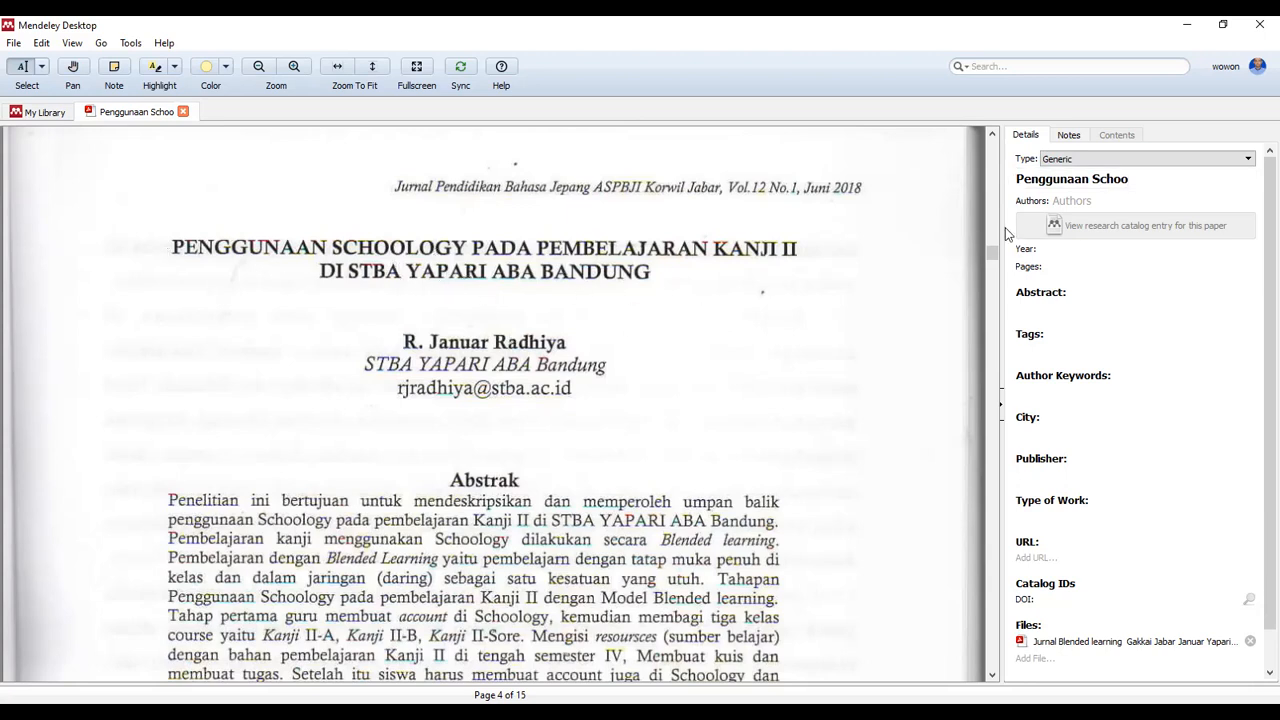
left_click(1184, 180)
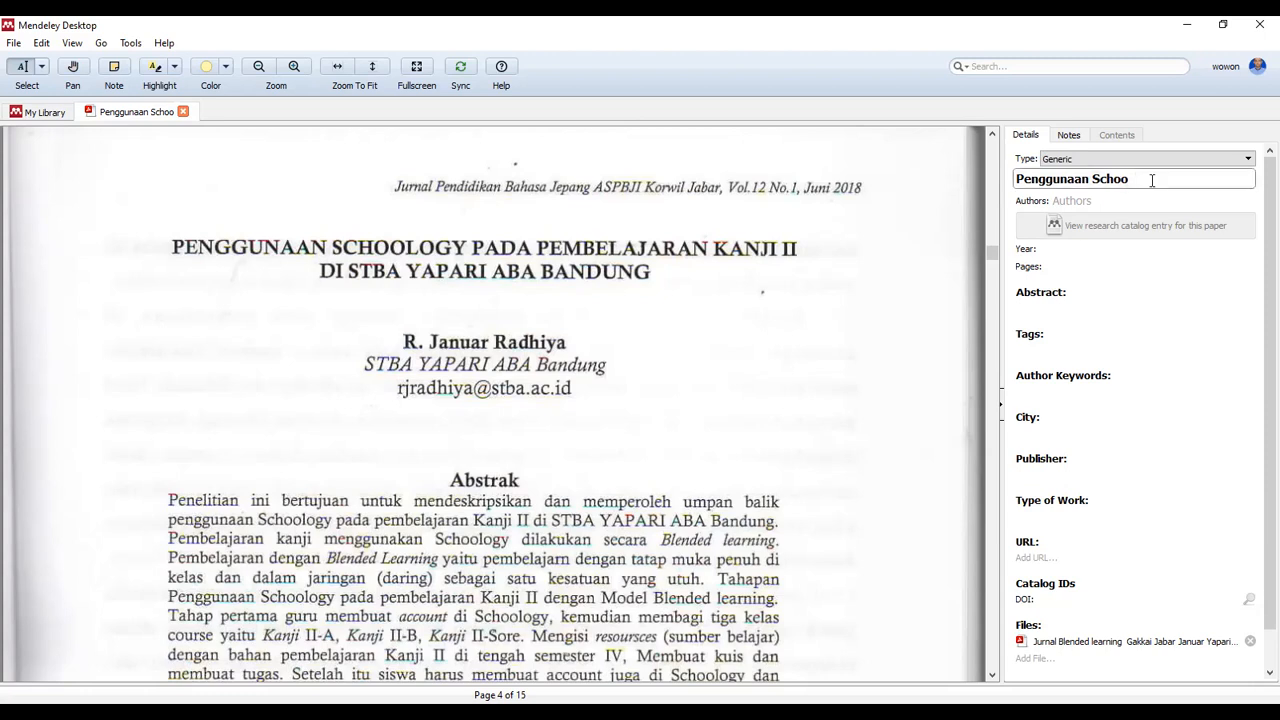
type("logy P")
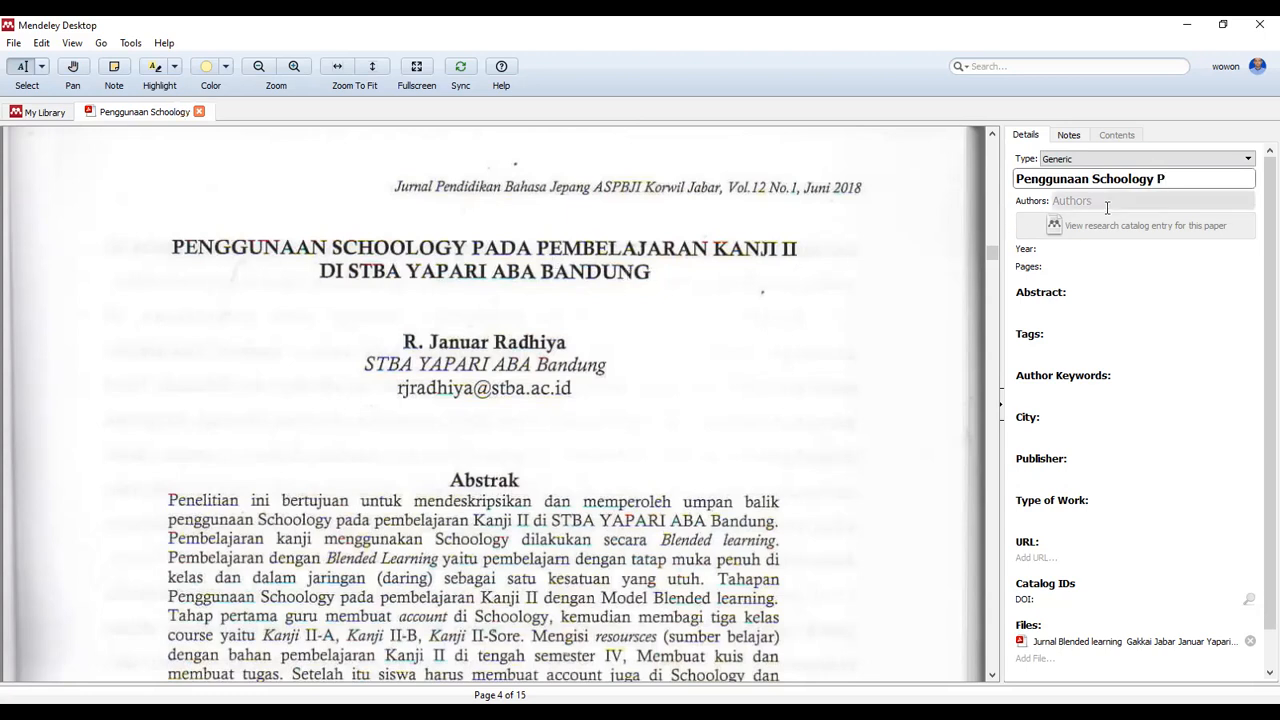
type("ADA")
key("BackSpace")
key("BackSpace")
key("BackSpace")
key("BackSpace")
type("Pada Pembelajaran")
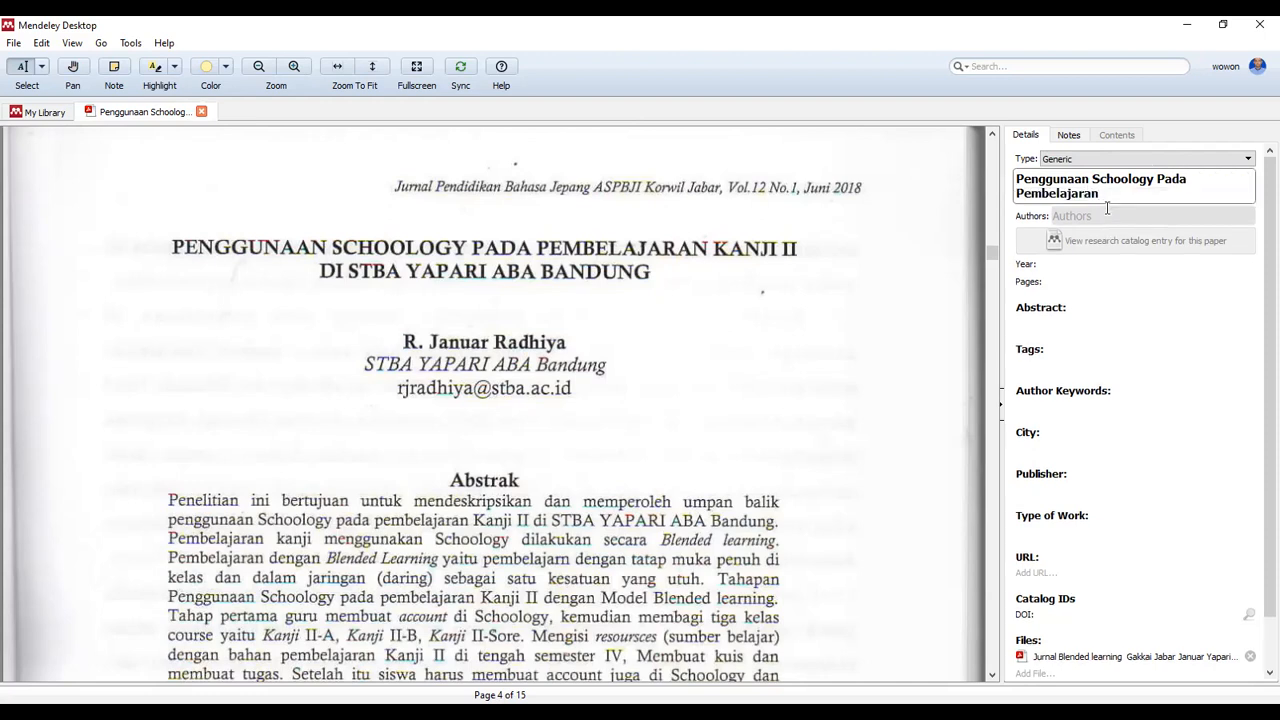
type(" KANJI II DI STBA YAPARI A")
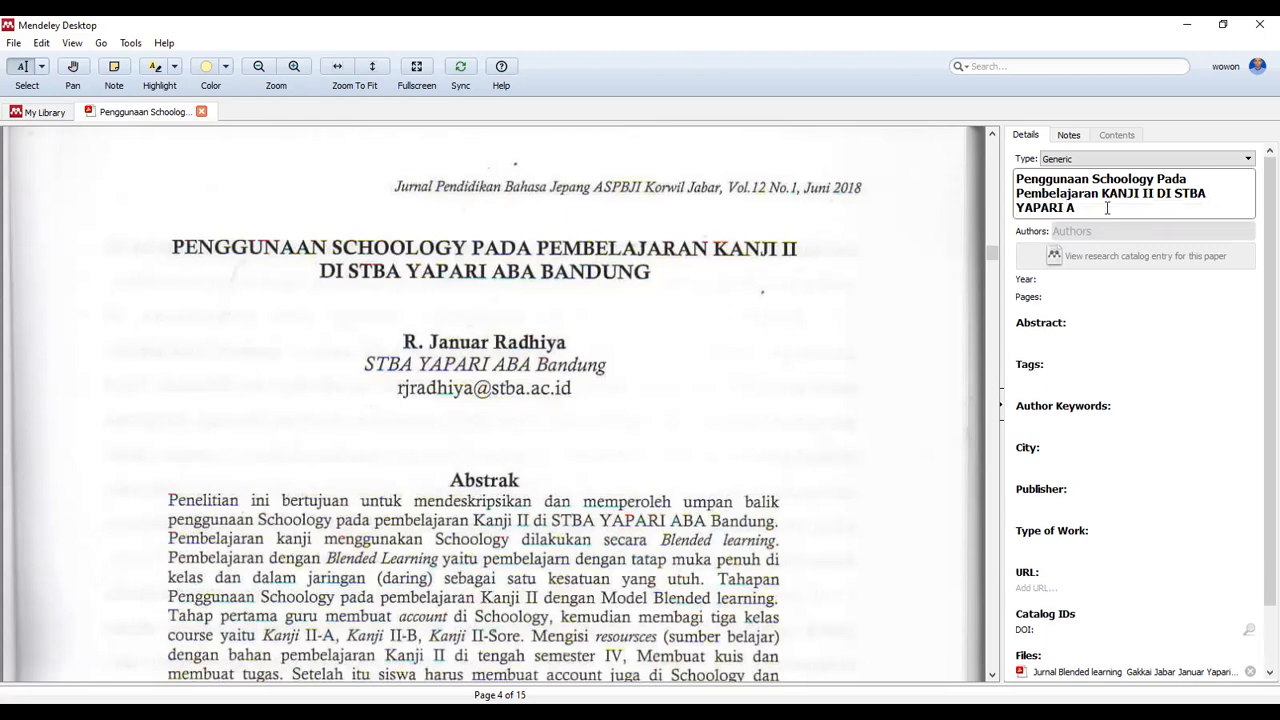
key("BackSpace")
type("BANDUNG")
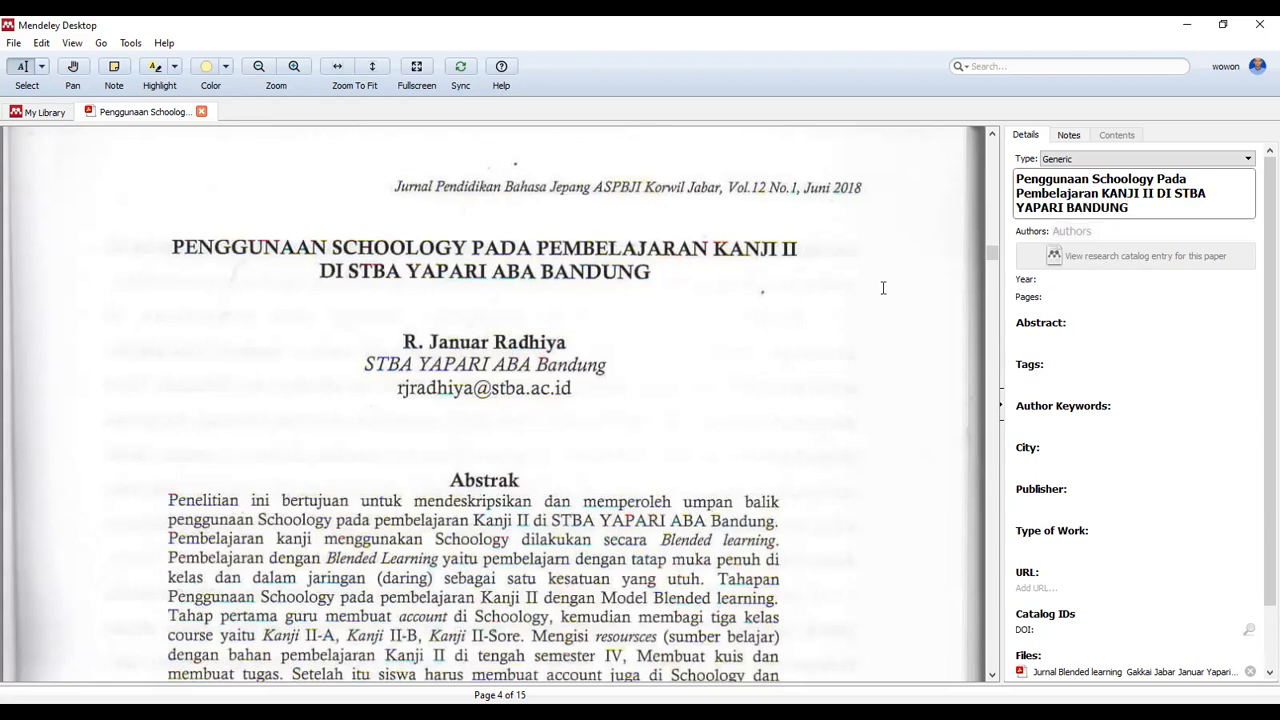
Enter the paper's author name from the suggestion and set the publication year to 2018
left_click(1078, 232)
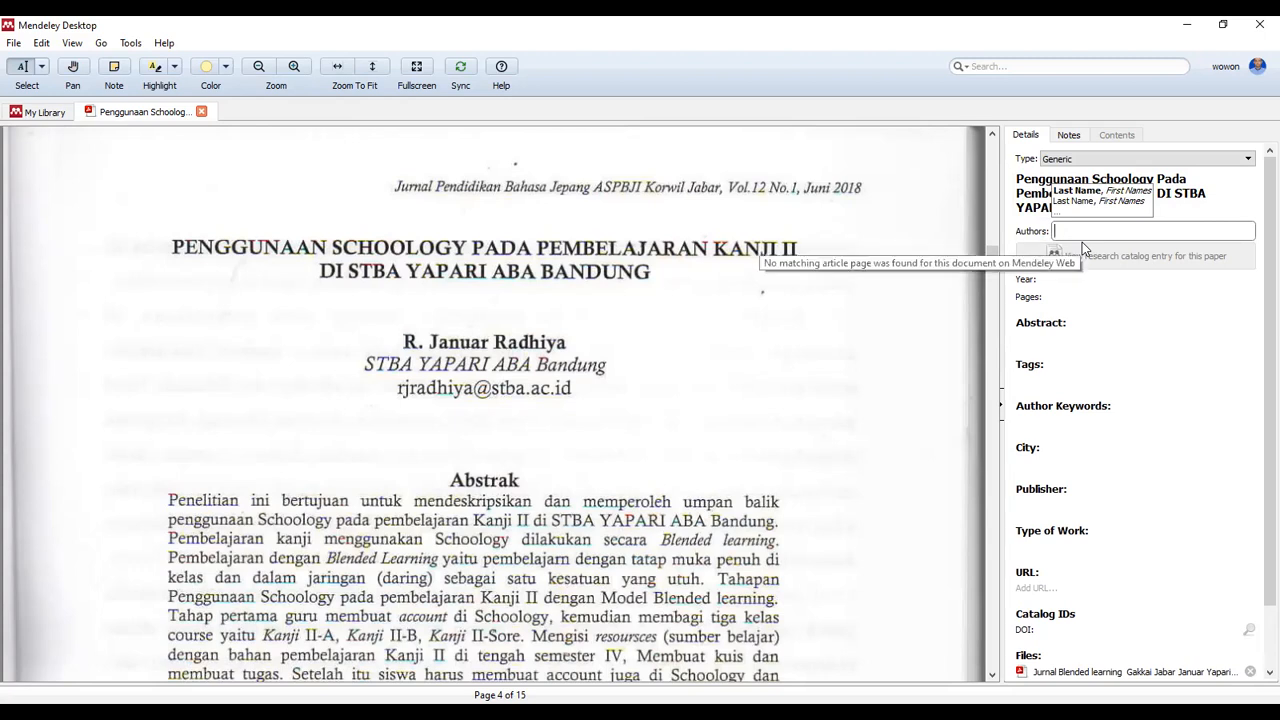
type("R")
type(" J")
key("Left")
key("Left")
type(". Januar")
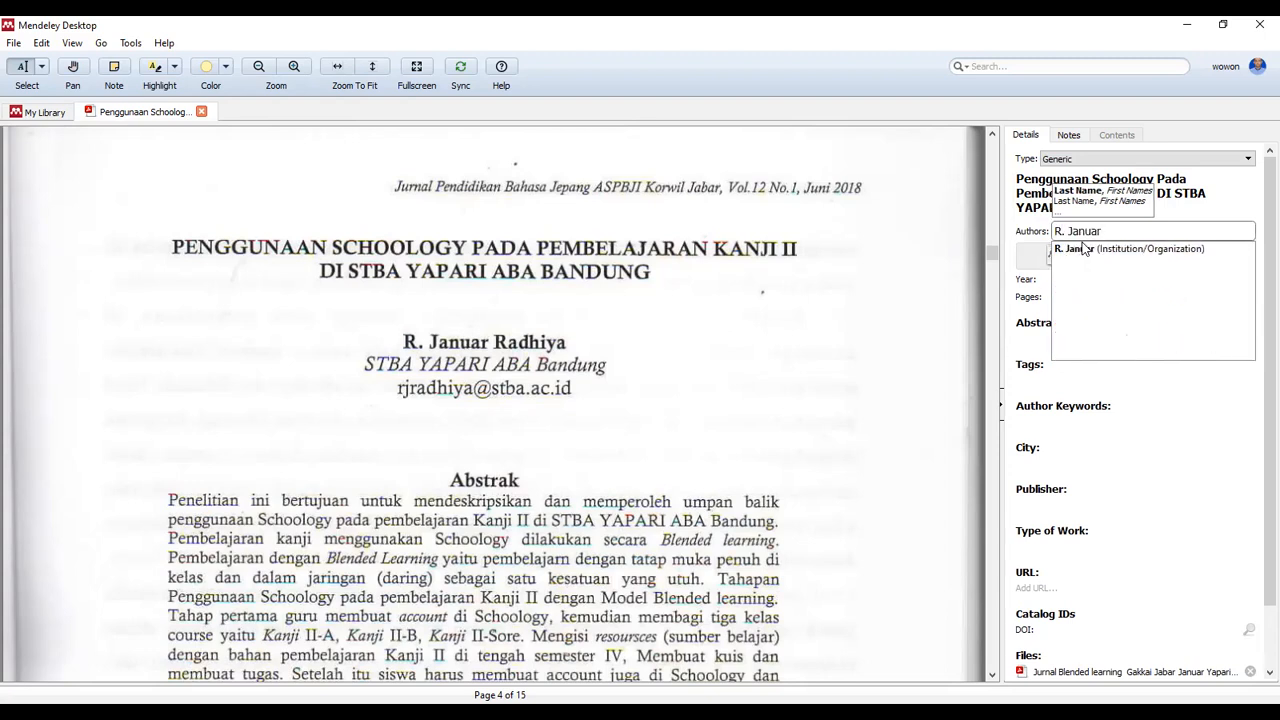
type(" R")
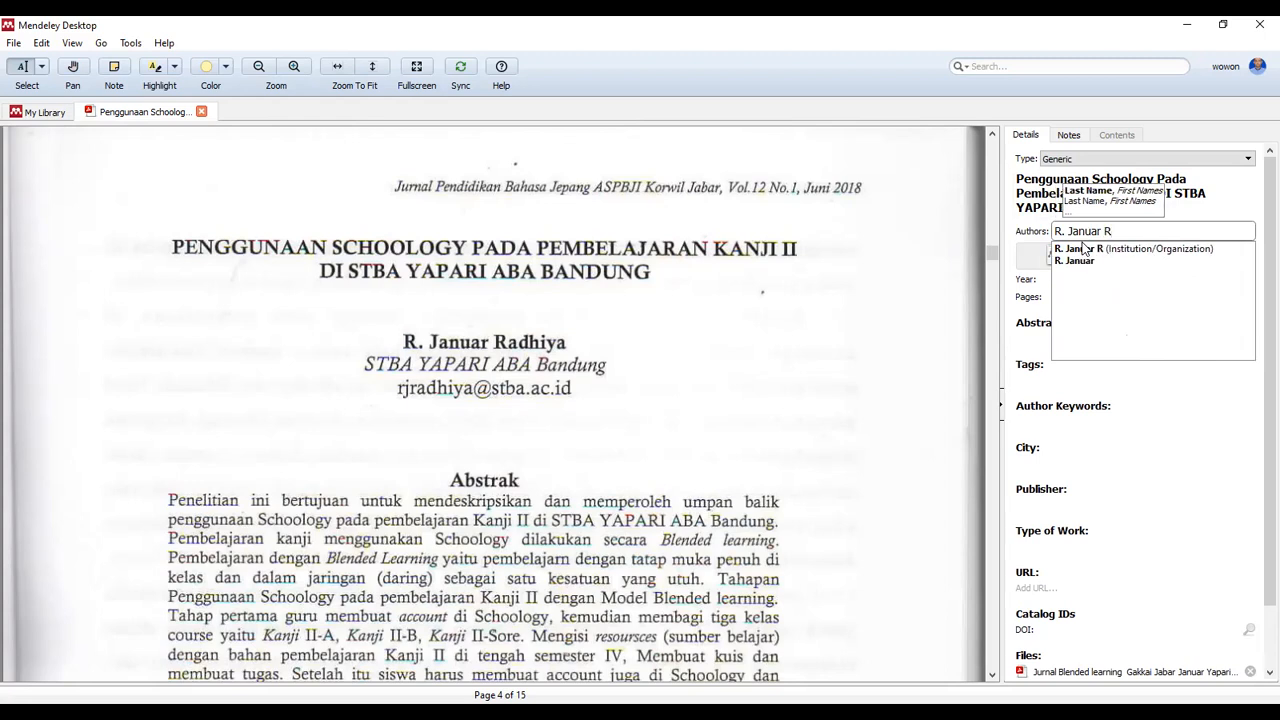
type("adh")
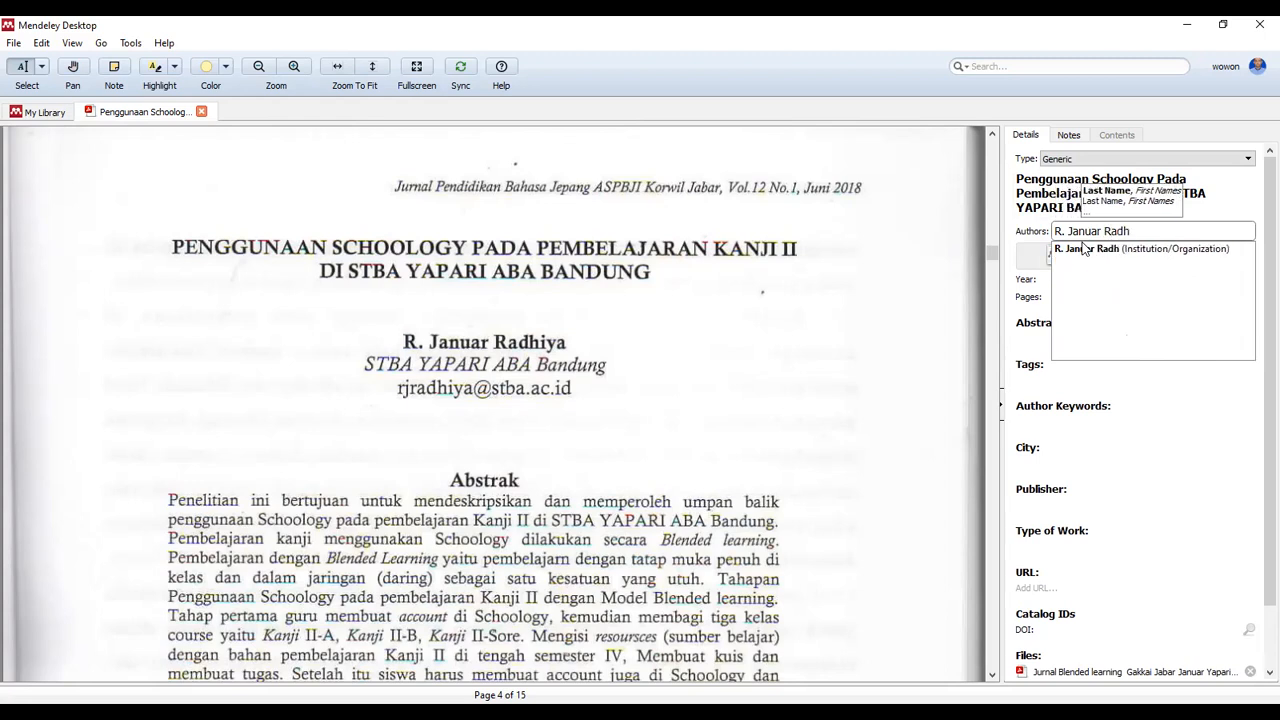
type("iya")
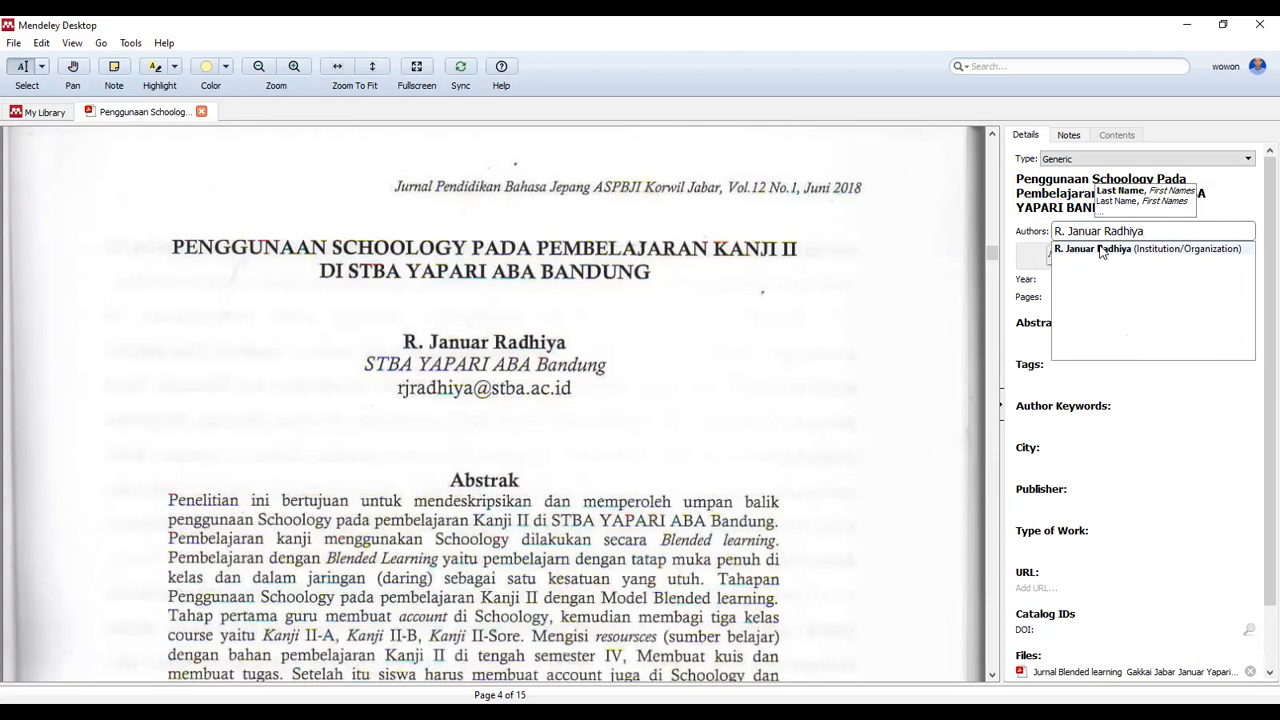
left_click(1088, 249)
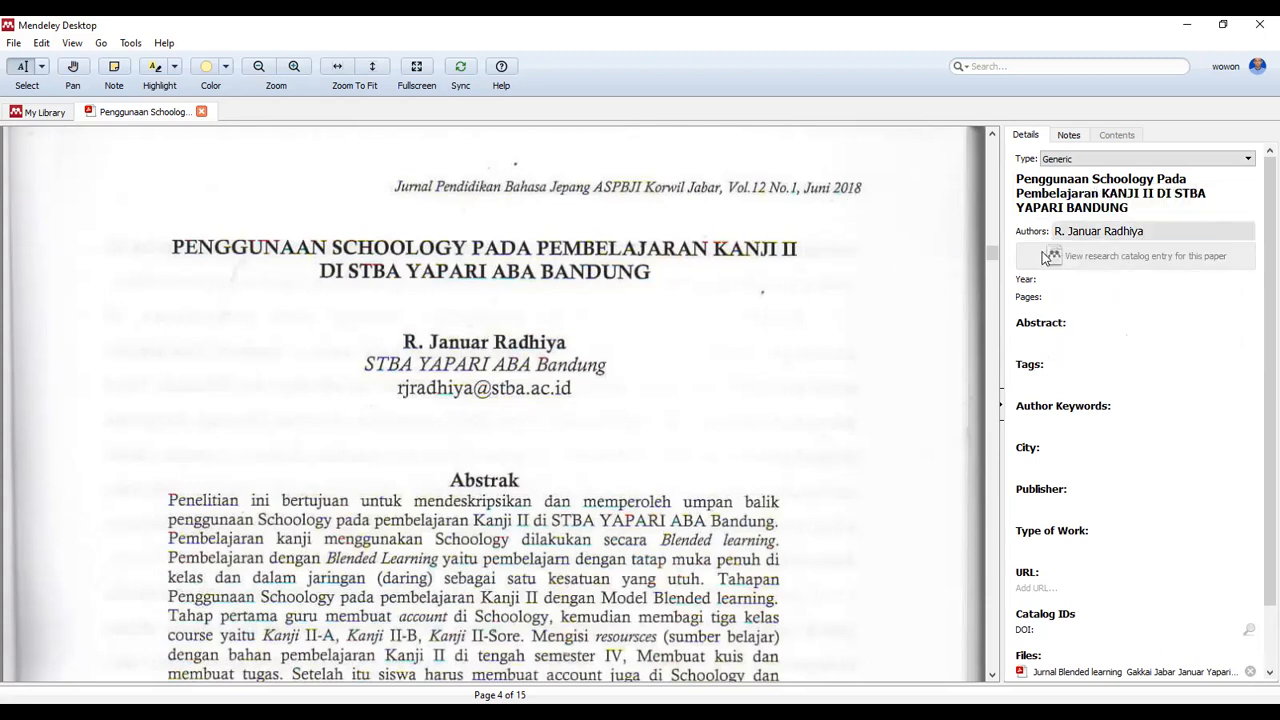
left_click(1064, 281)
type("2018")
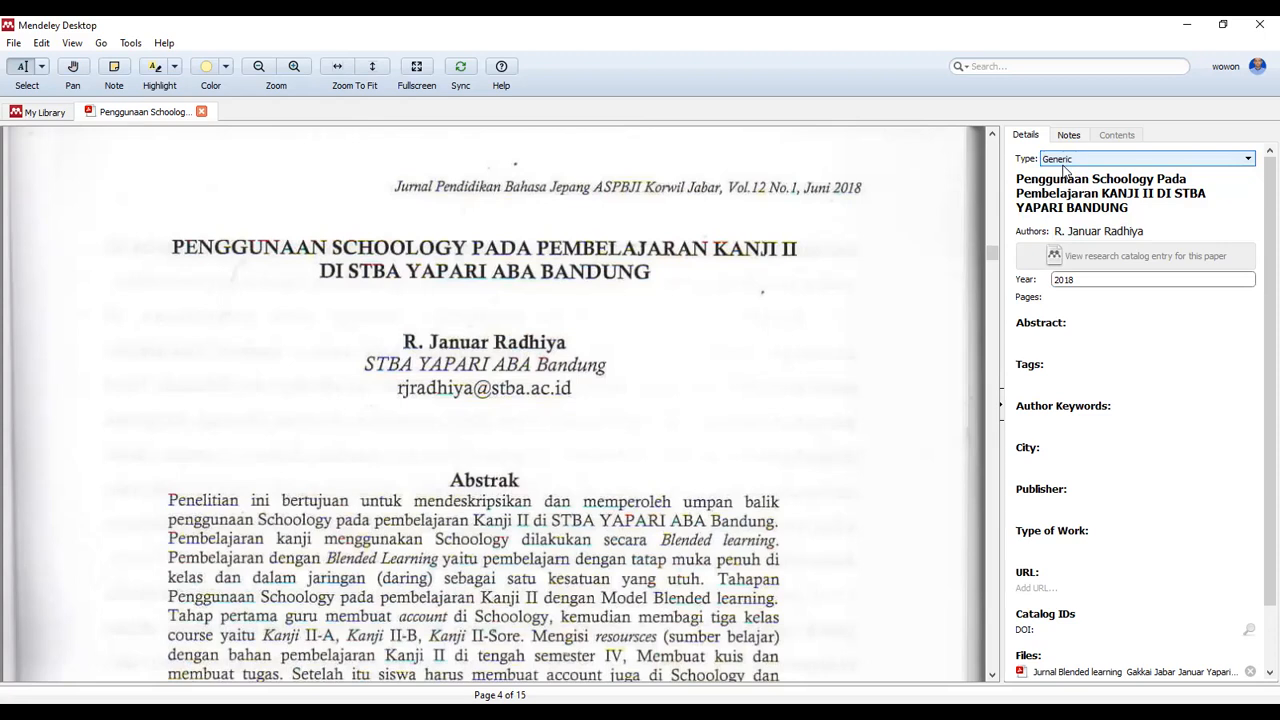
Set the reference type to Journal Article, revealing the Journal, Volume and Issue fields
left_click(1064, 163)
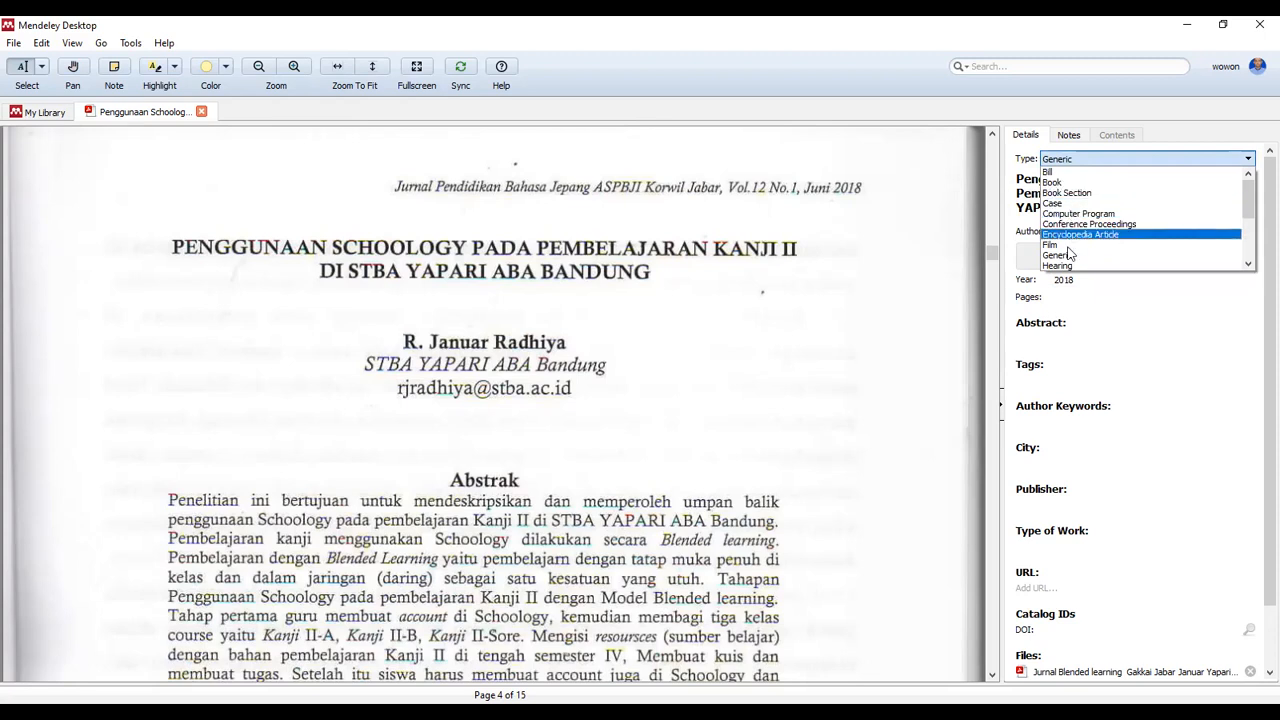
left_click_drag(1248, 198, 1248, 220)
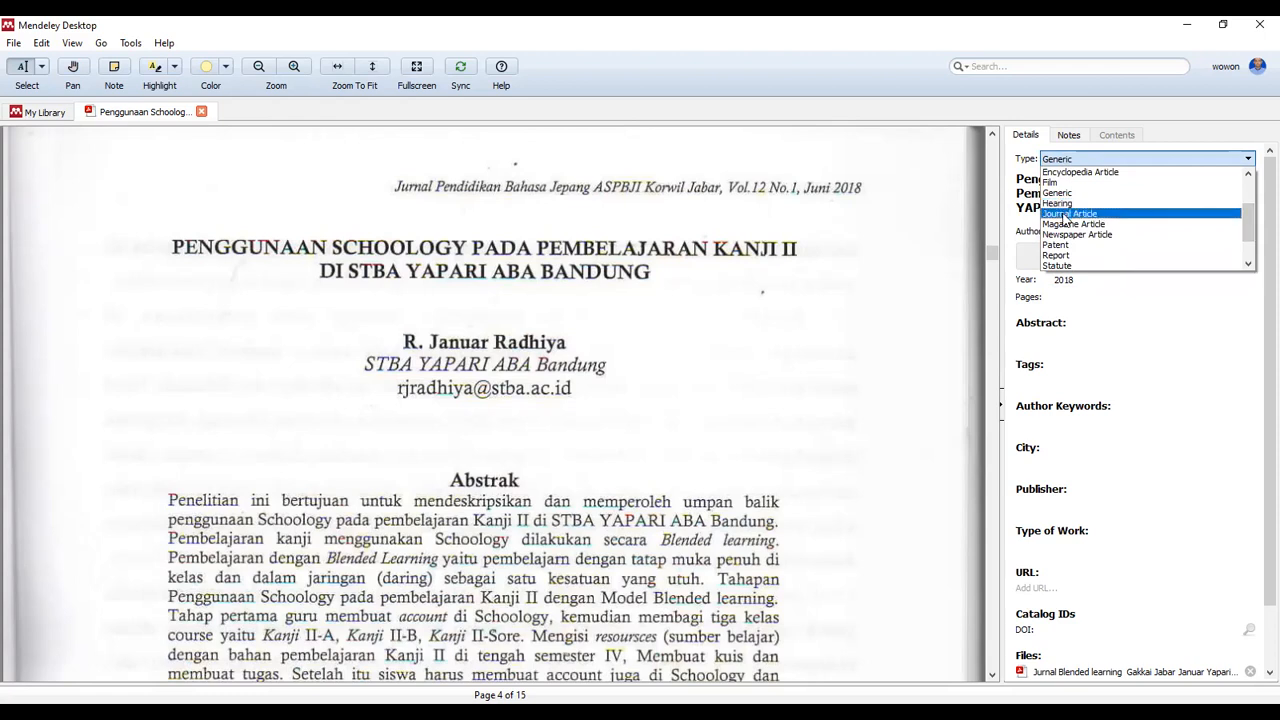
left_click(1065, 215)
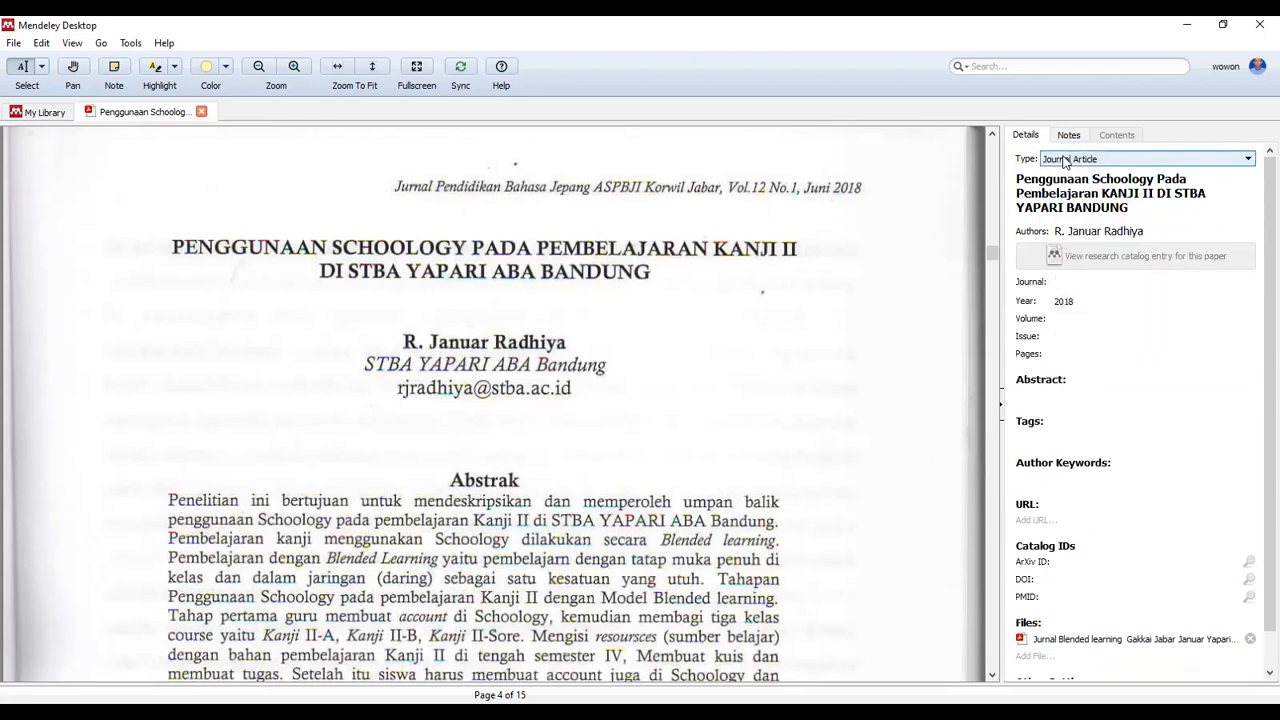
left_click(1085, 231)
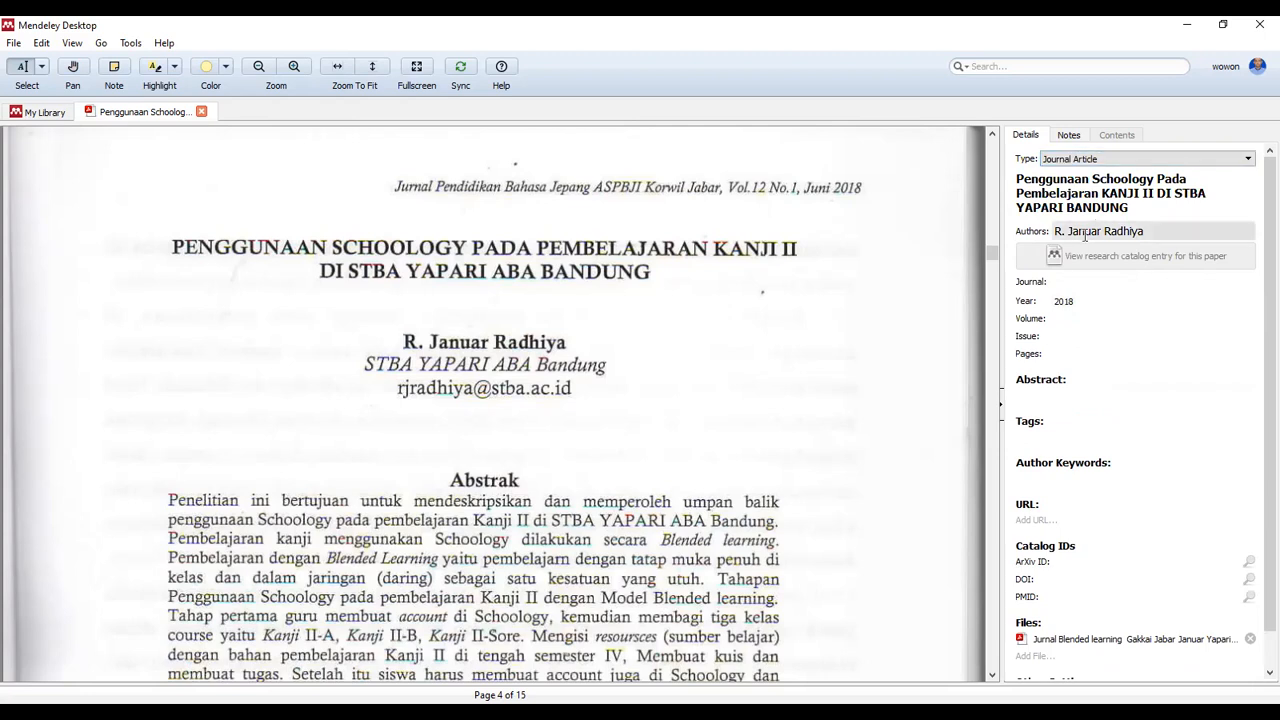
Fill in Volume 12, Issue 1 and Pages 1-11 in the Details panel
scroll(1257, 340, "down", 1)
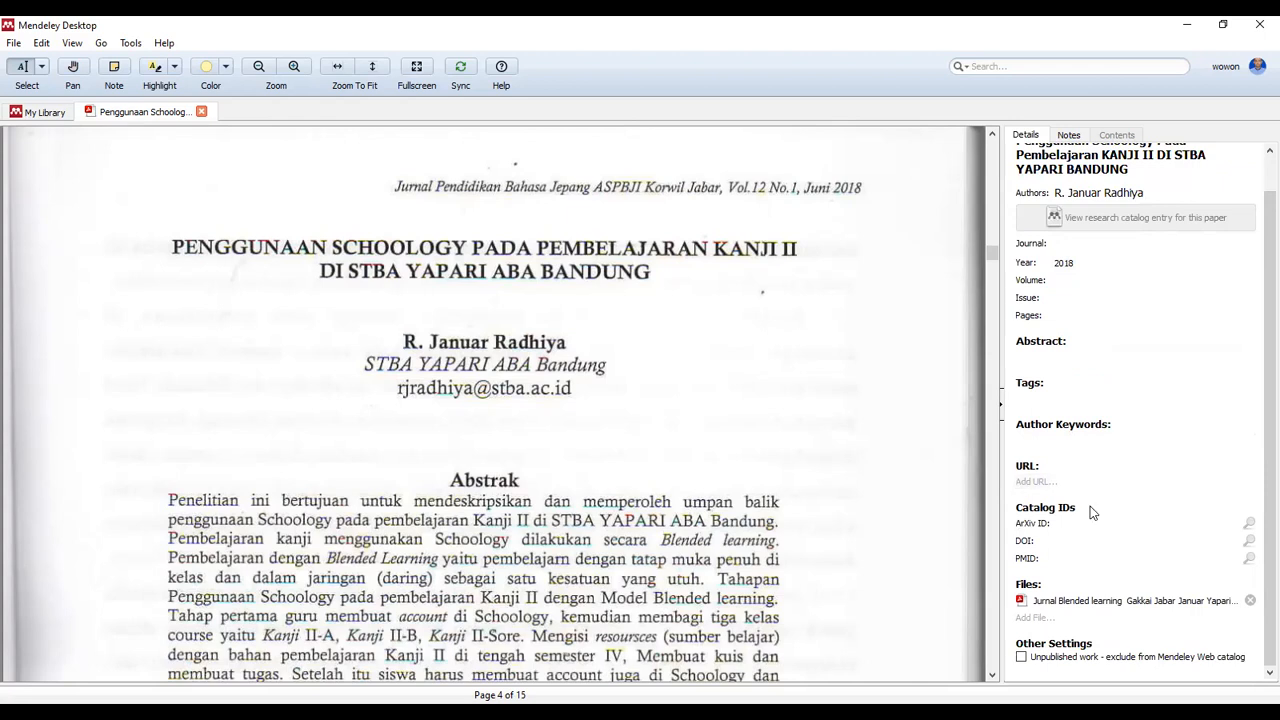
left_click(1062, 283)
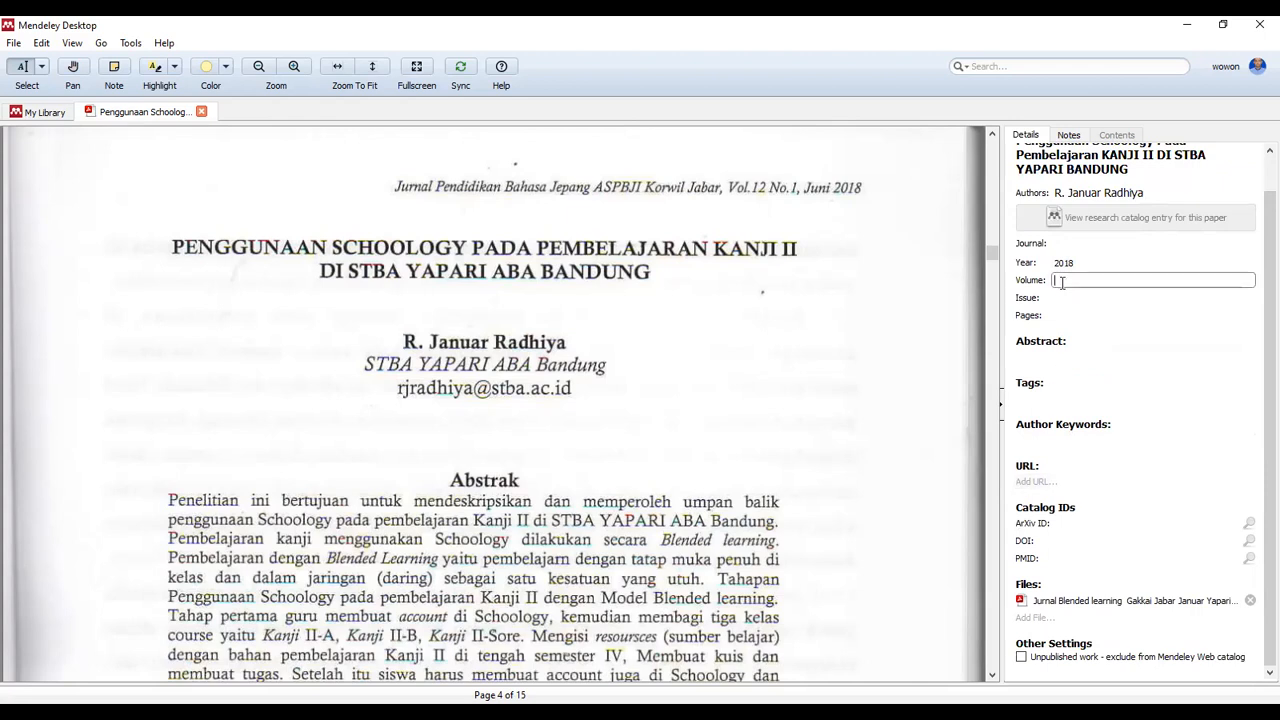
type("12")
key("Tab")
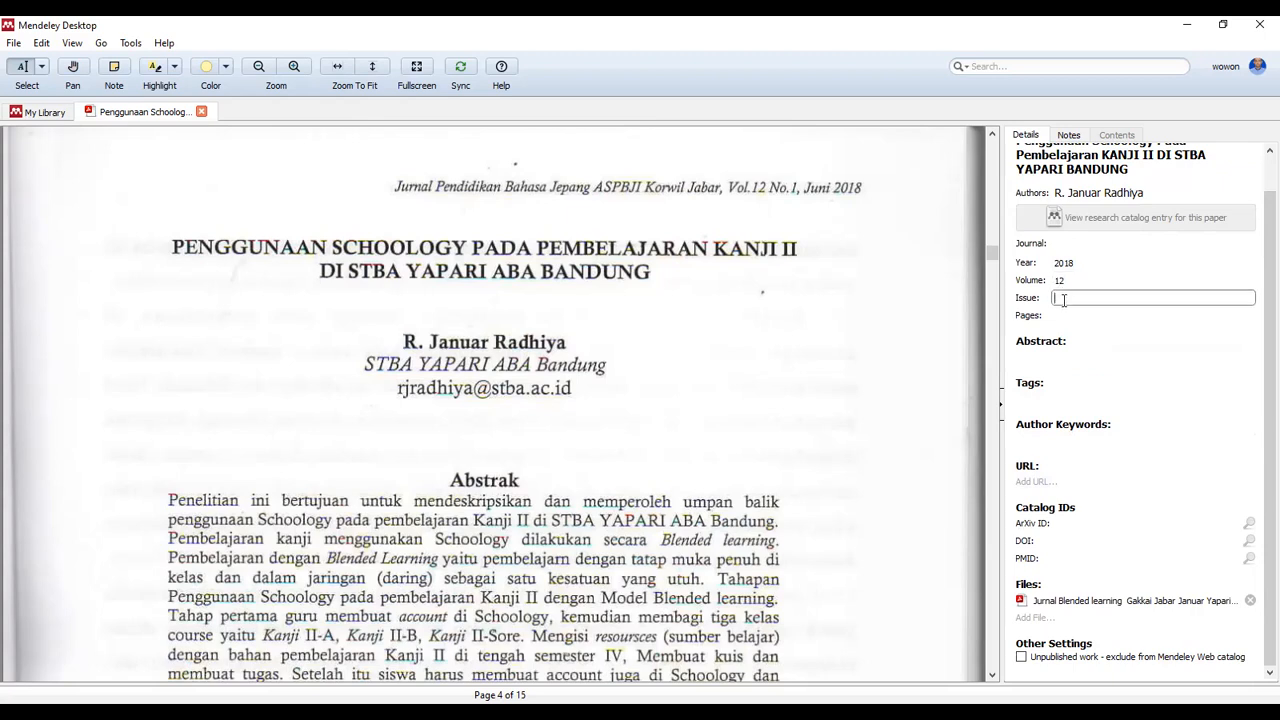
type("1")
key("Tab")
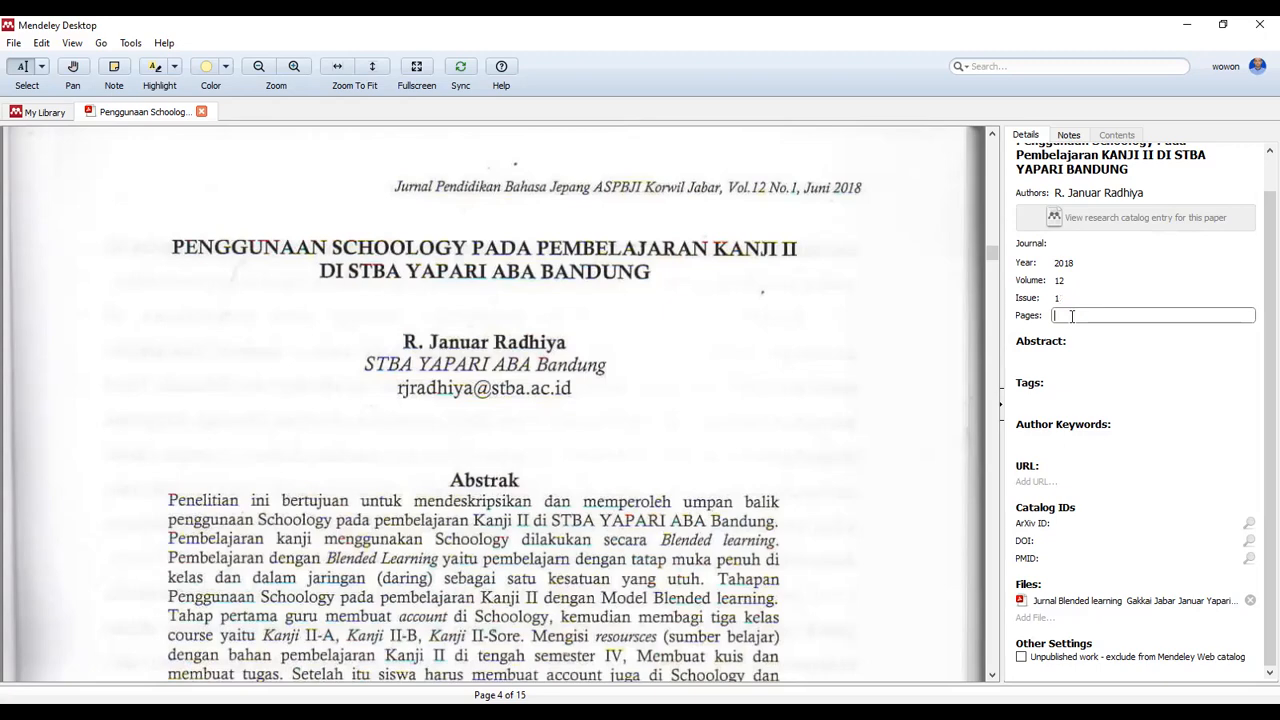
left_click_drag(990, 255, 1020, 596)
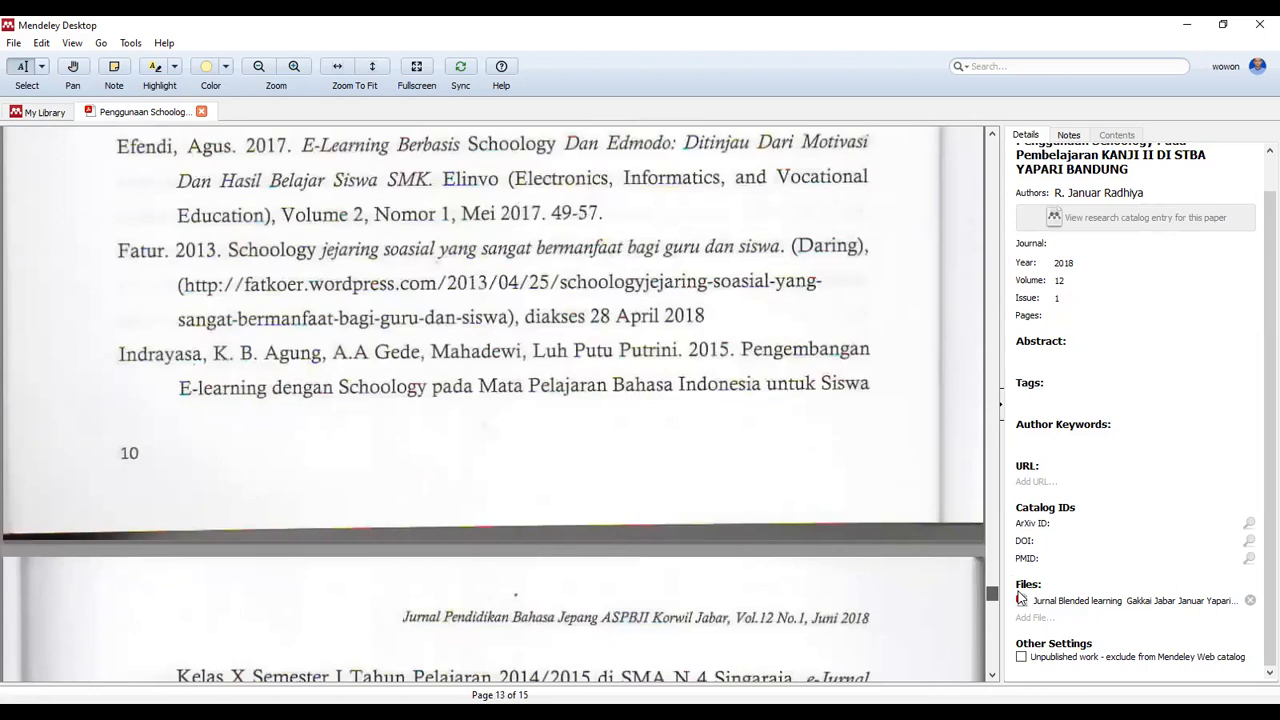
left_click(1075, 314)
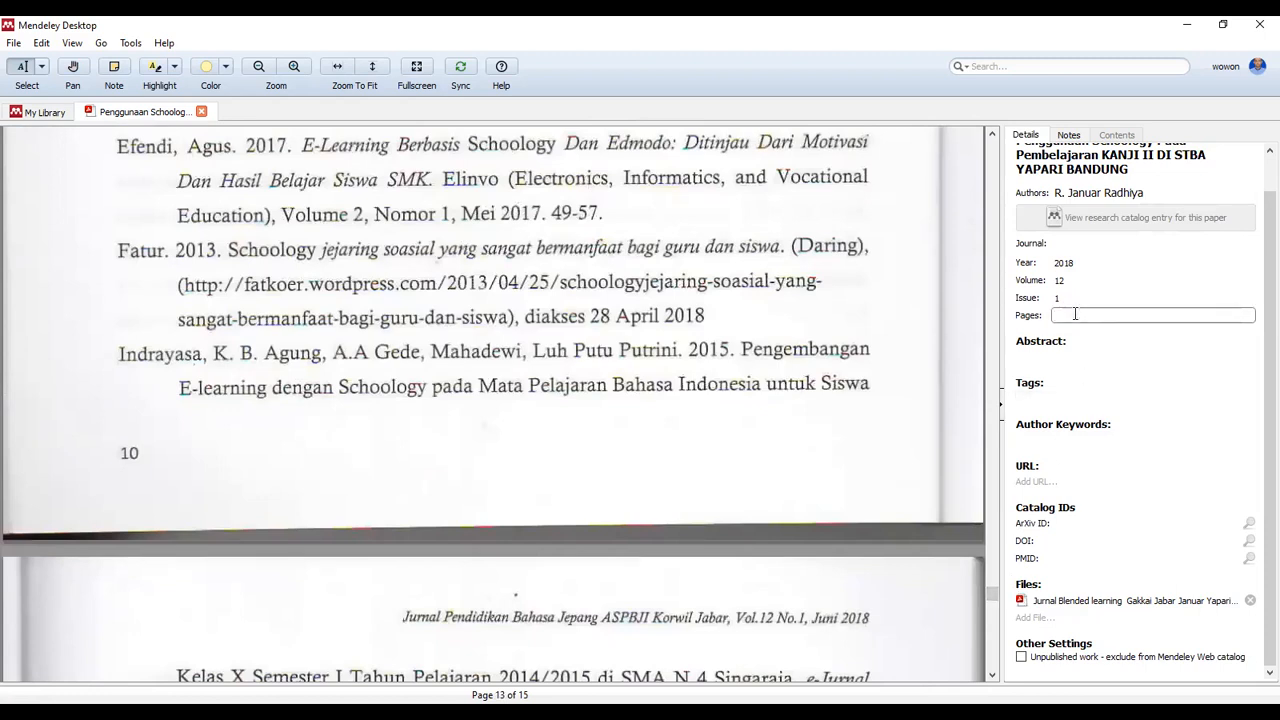
type("1-11")
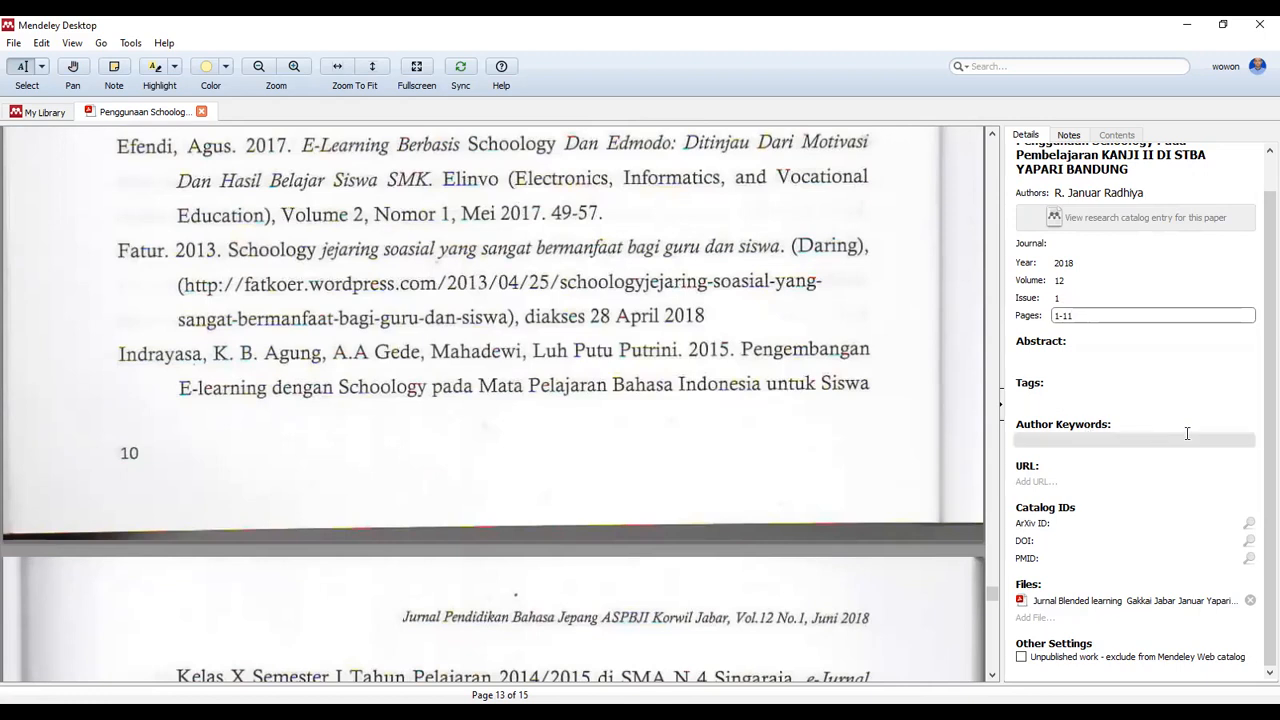
left_click_drag(1266, 393, 1258, 229)
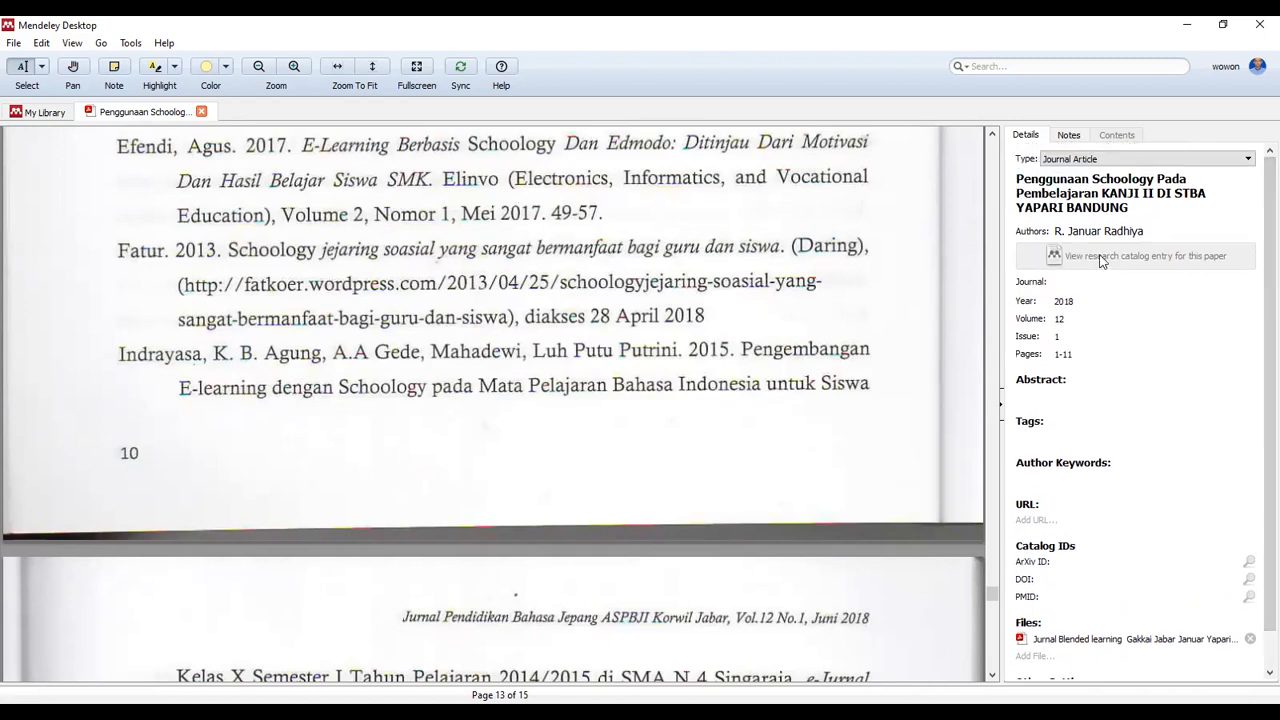
Type the journal name 'Jurnal Pendidikan Bahasa Jepang ASPBJI Korwil JABAR', correcting the typo
left_click(1065, 283)
type("Jurna")
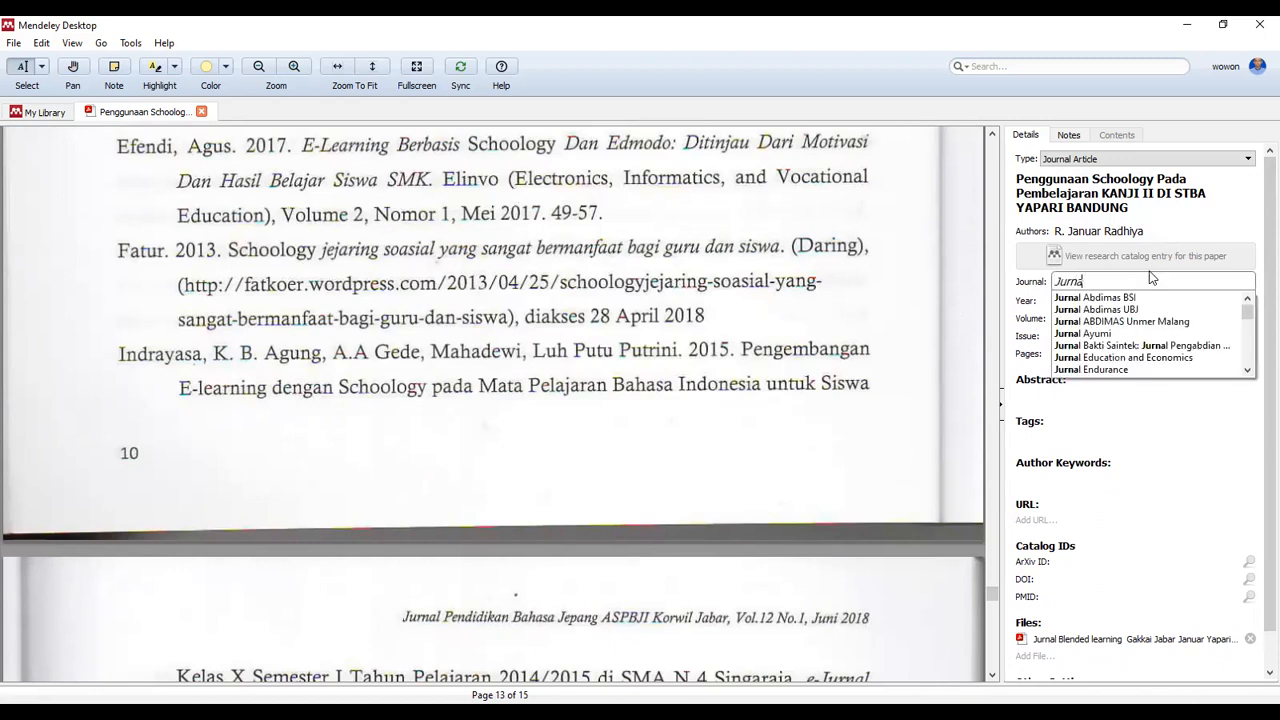
type("l Pendid")
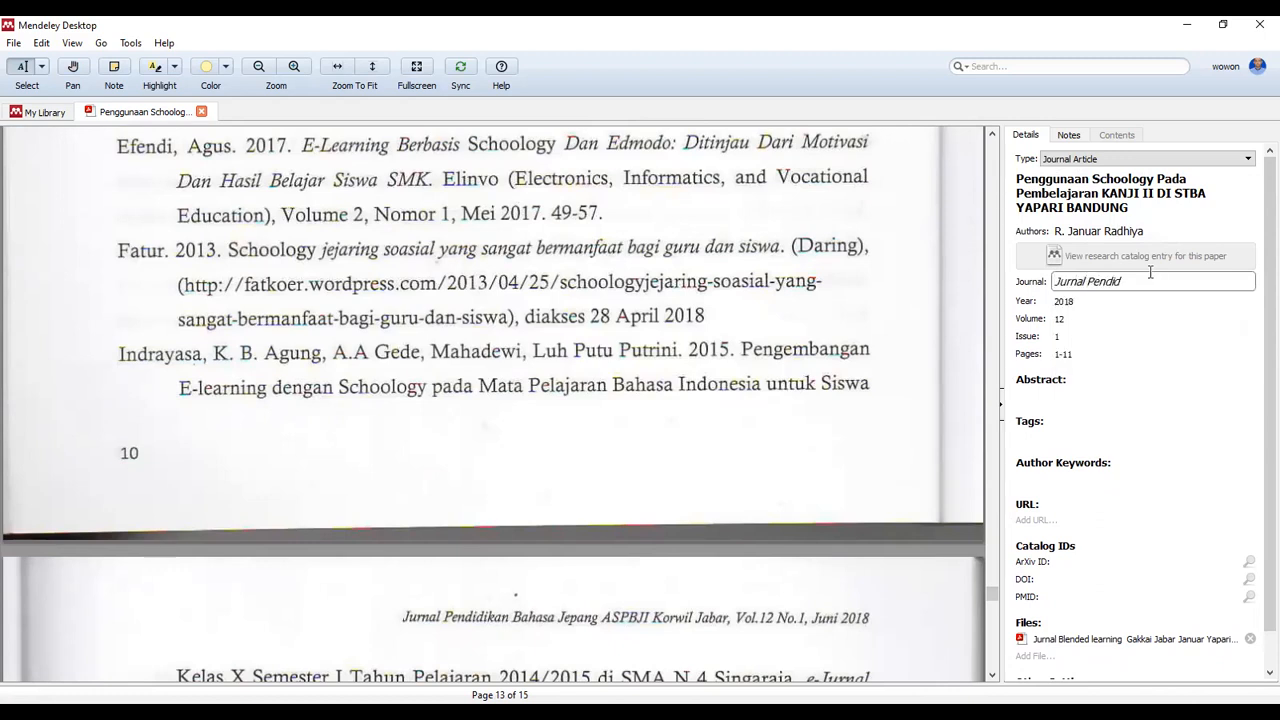
type("ika")
type("n Bahas")
type("a ")
type("Jeoa")
key("BackSpace")
key("BackSpace")
type("pang ASPBJI")
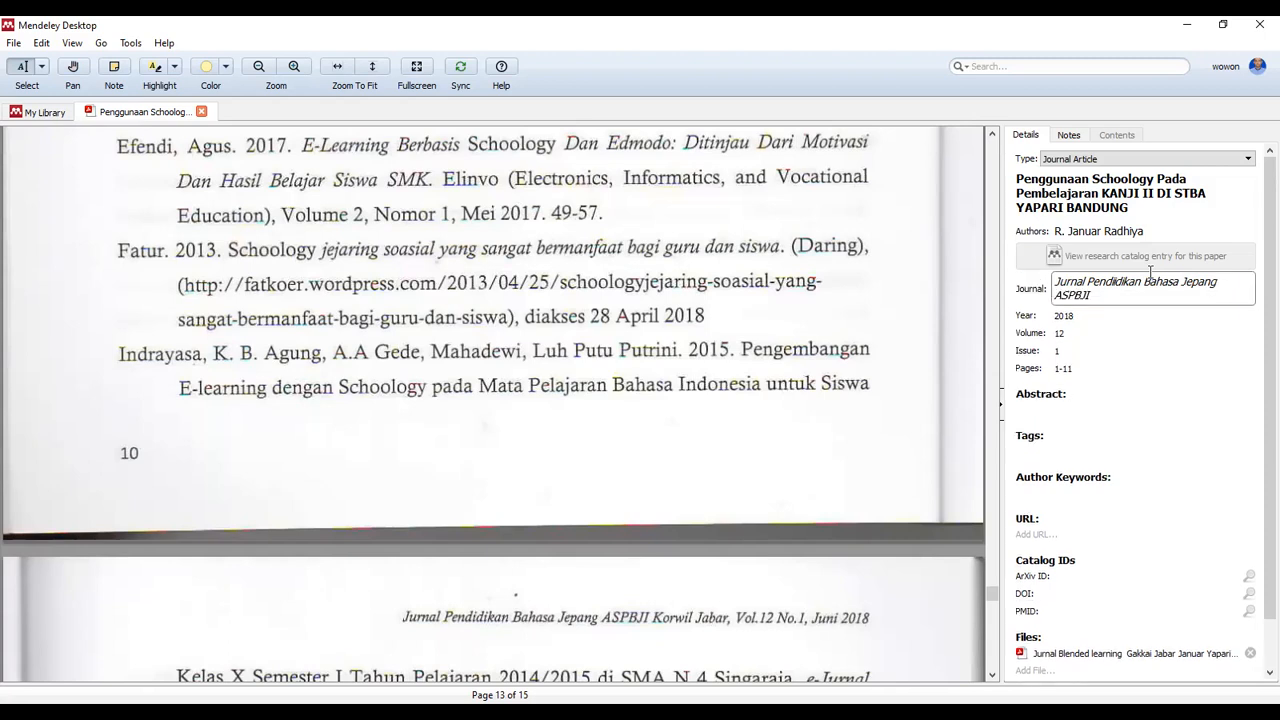
type(" Korwil JABAR")
left_click(845, 341)
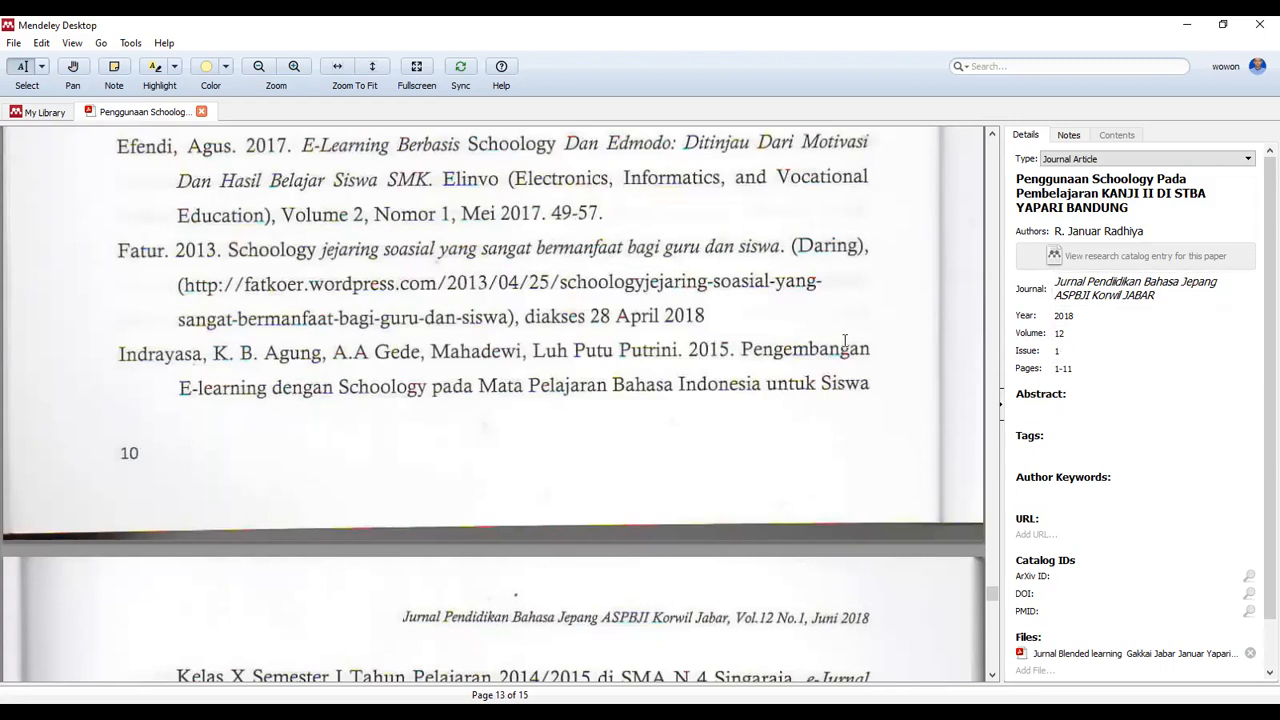
Return to the My Library document list and begin editing the paper's Authors field
left_click(36, 114)
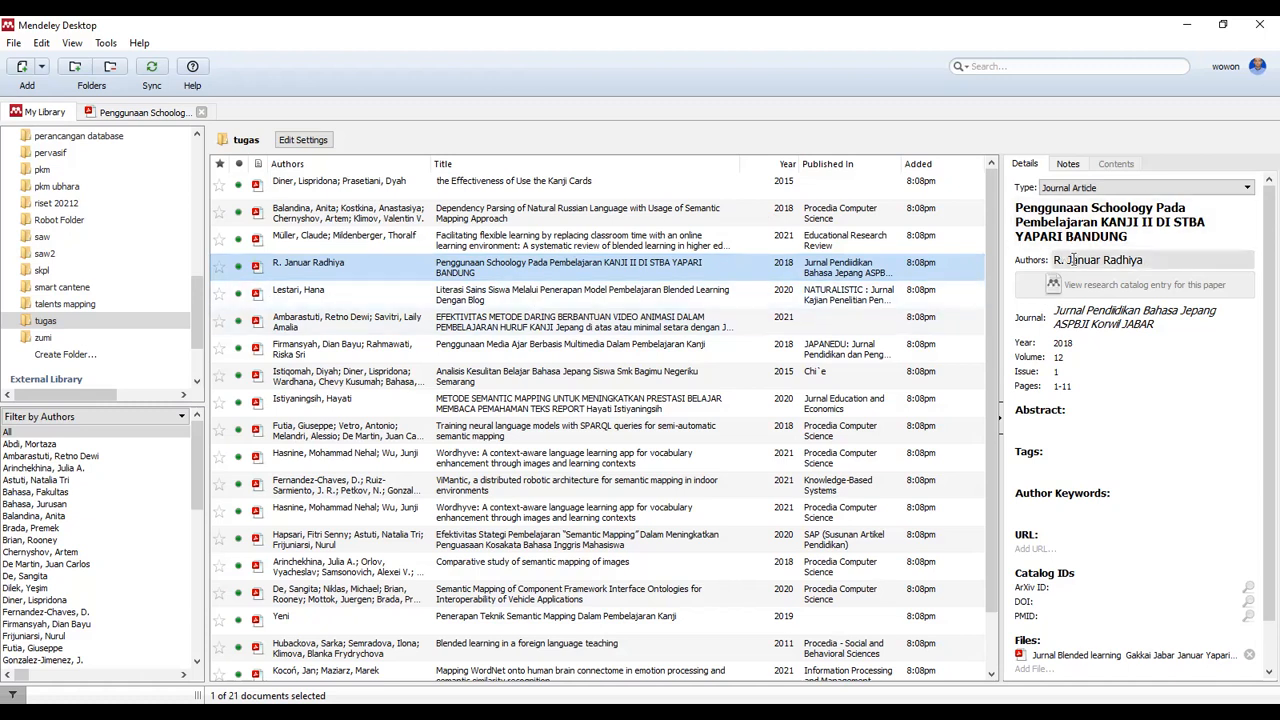
left_click(1058, 260)
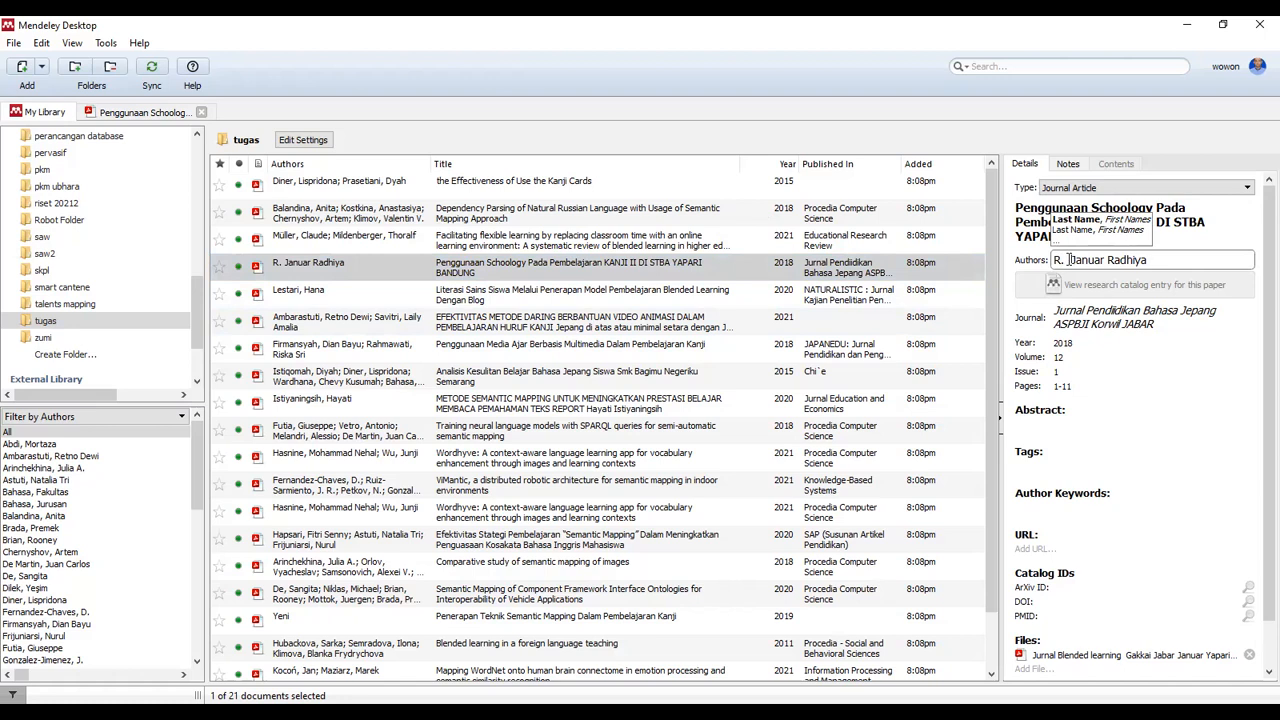
Remove the stray semicolon from the author entry and join the surname onto the author line
left_click(797, 349)
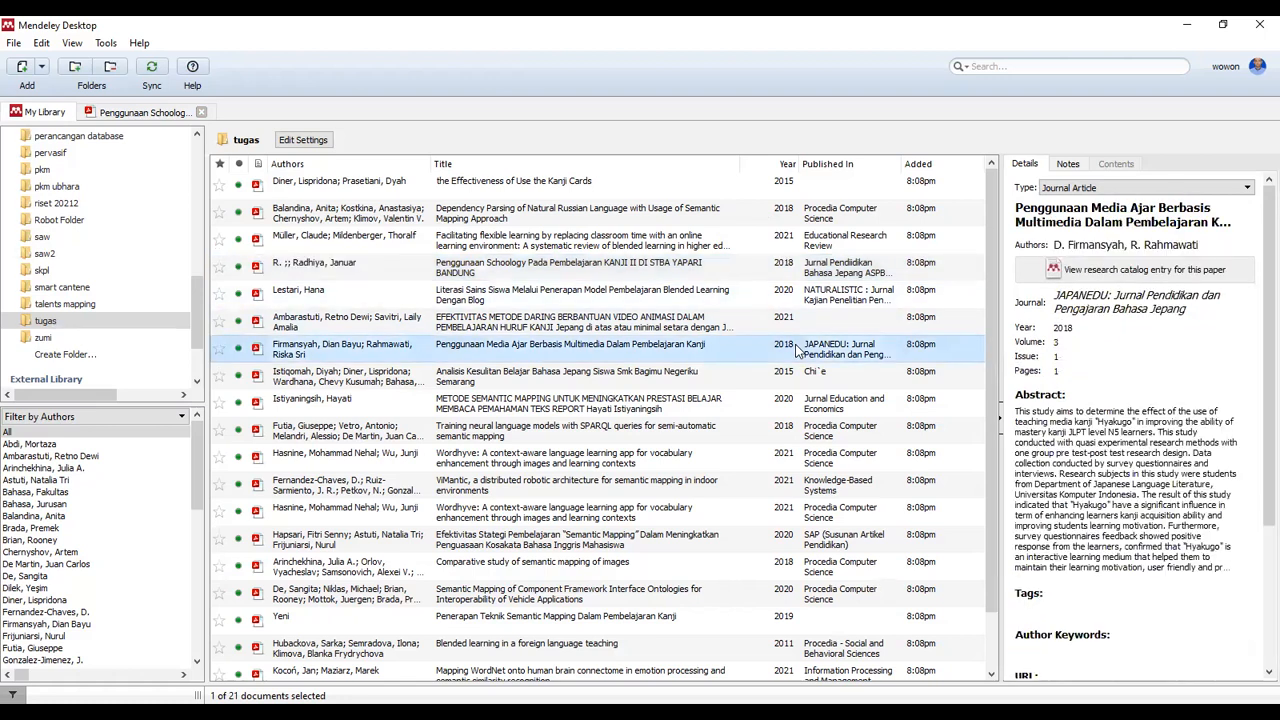
left_click(560, 268)
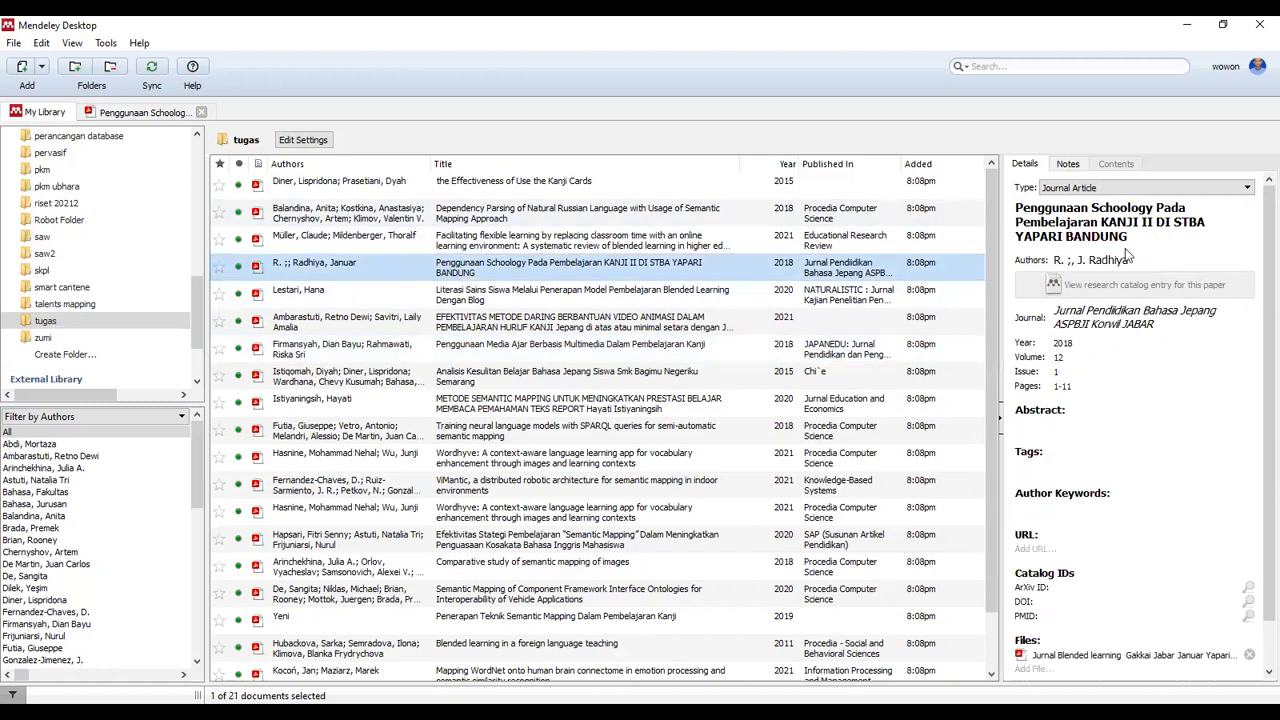
left_click(1078, 259)
key("BackSpace")
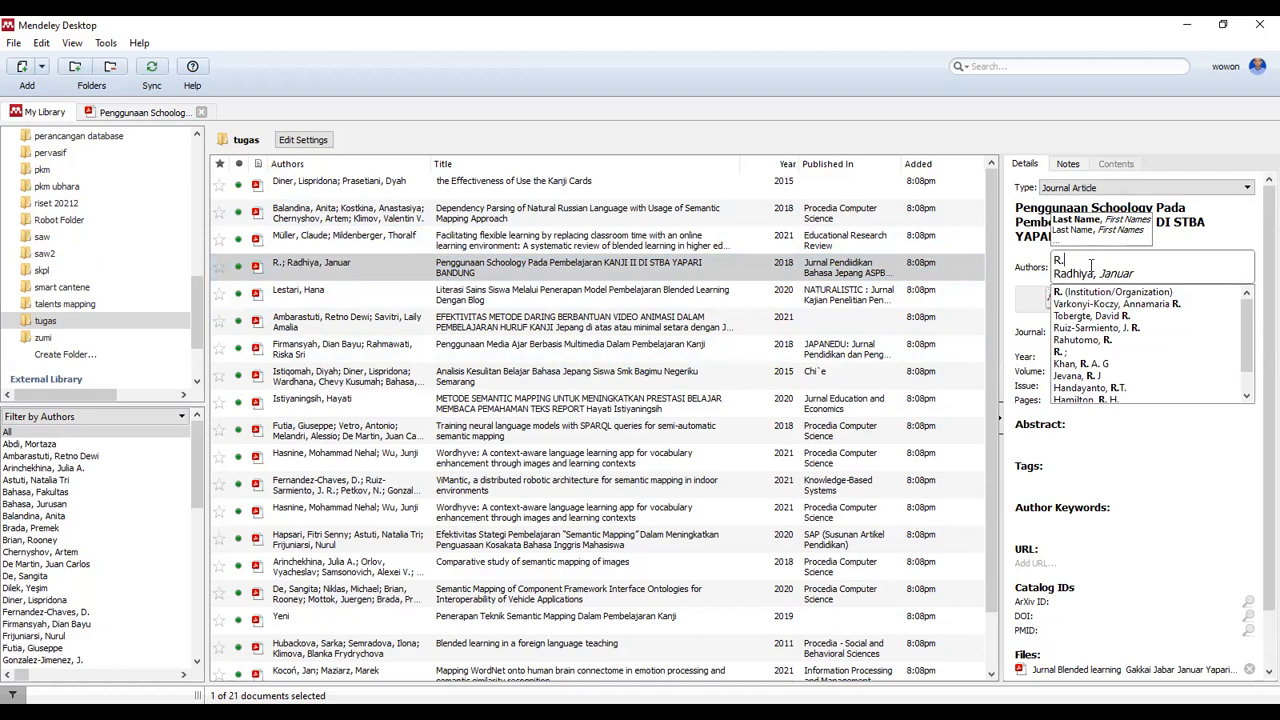
type(",")
key("Delete")
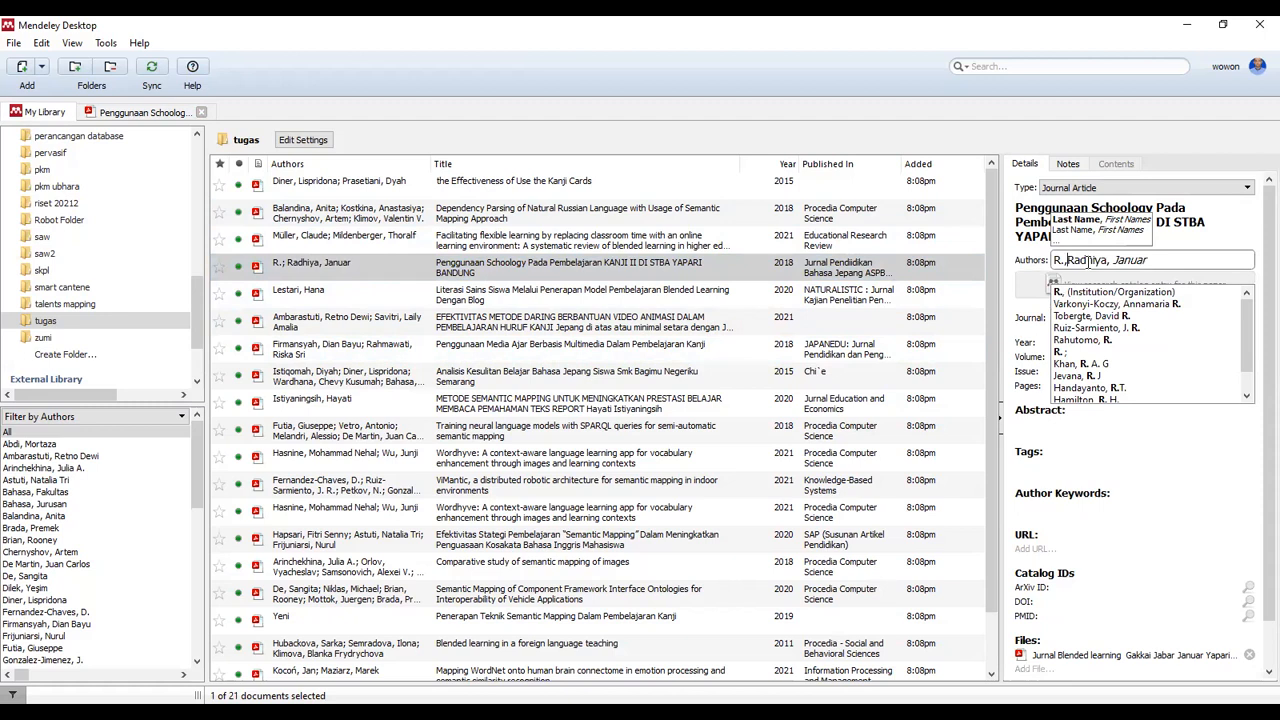
left_click(884, 308)
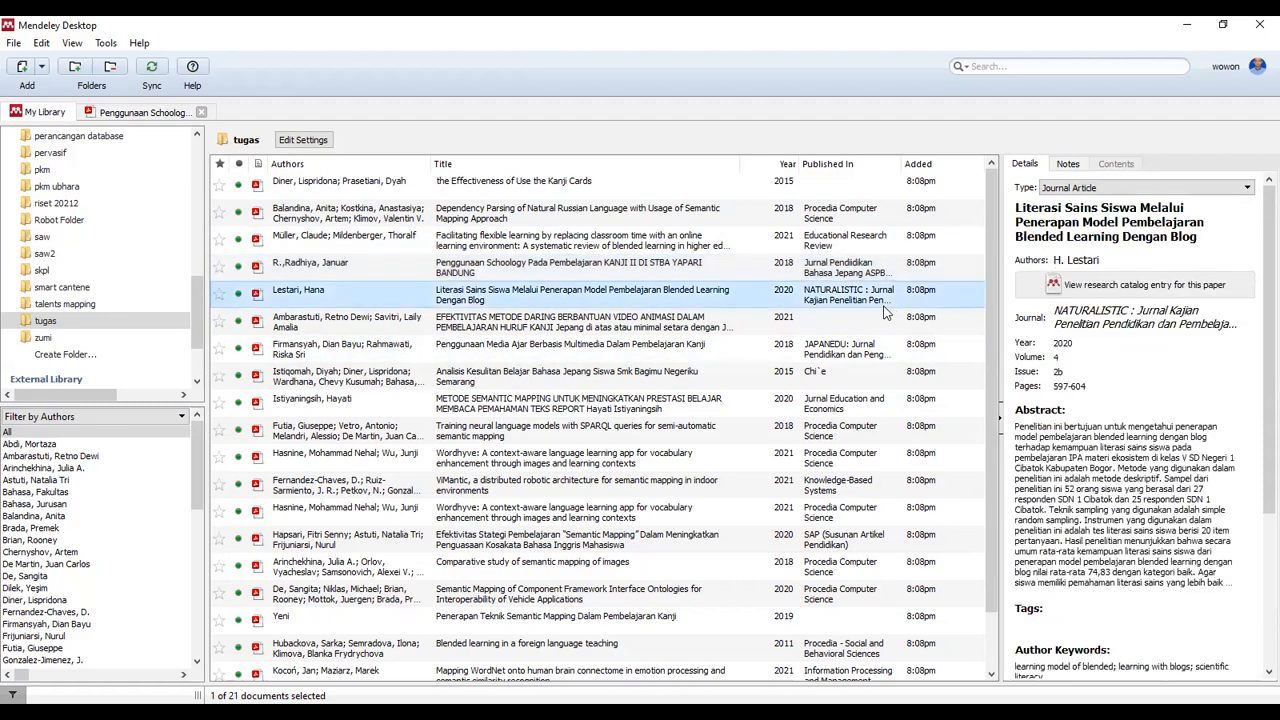
Pick the suggested author name, then move the initial onto its own author line
left_click(320, 264)
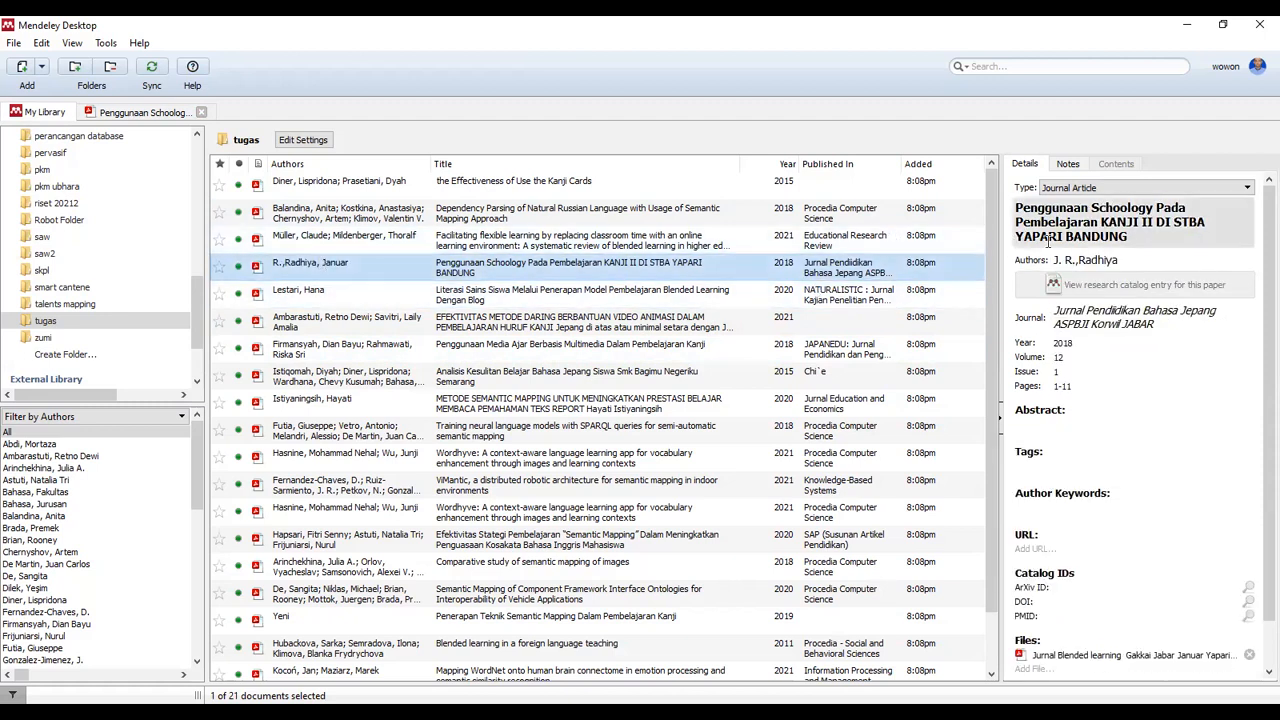
left_click(1095, 262)
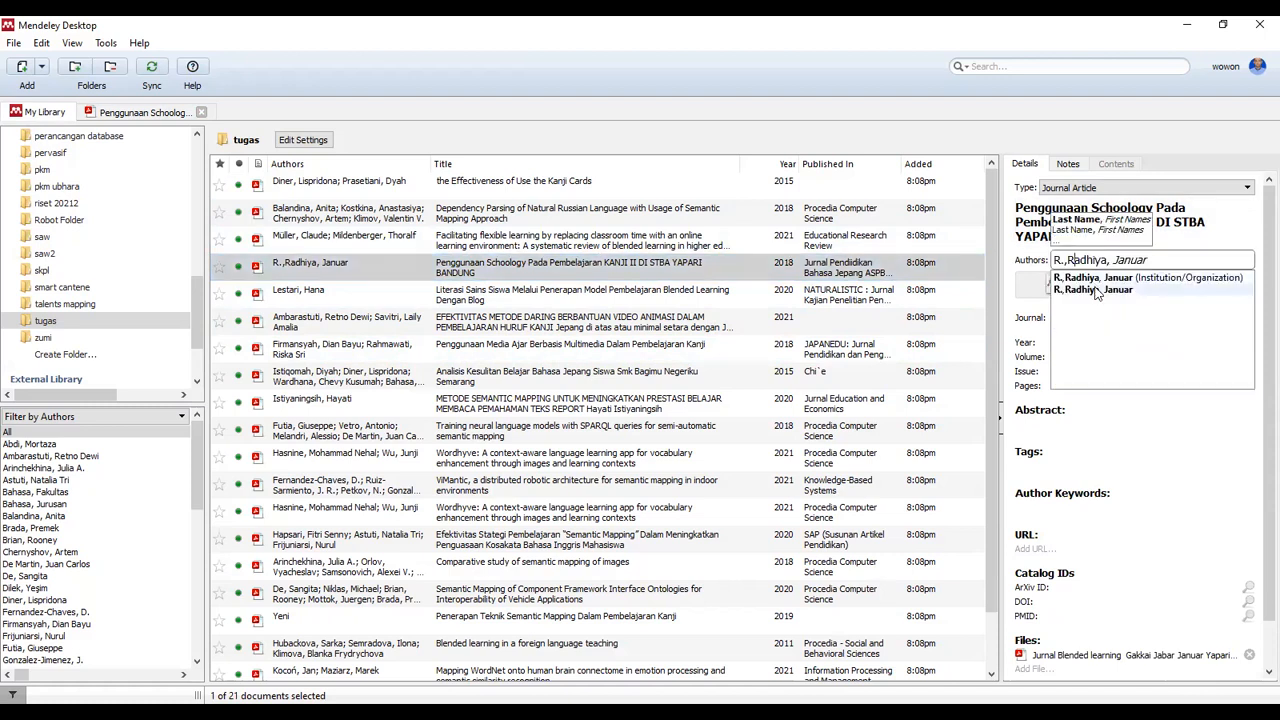
left_click(1097, 288)
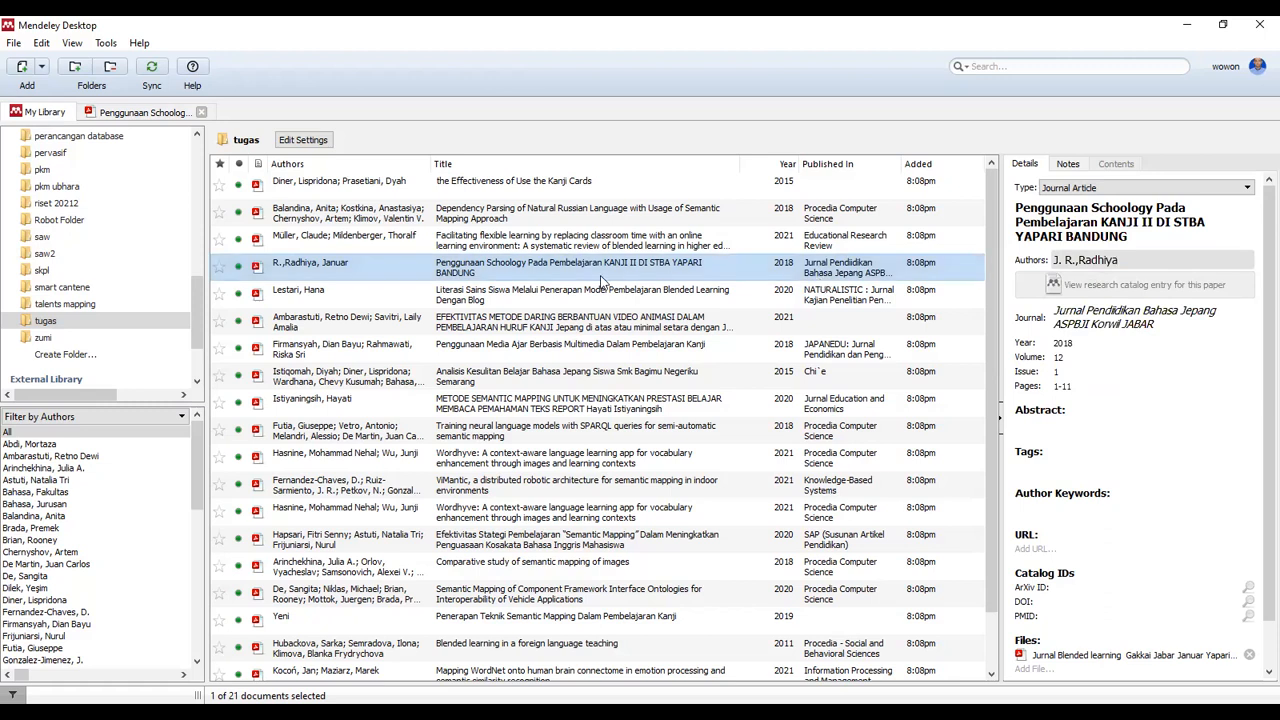
left_click(304, 278)
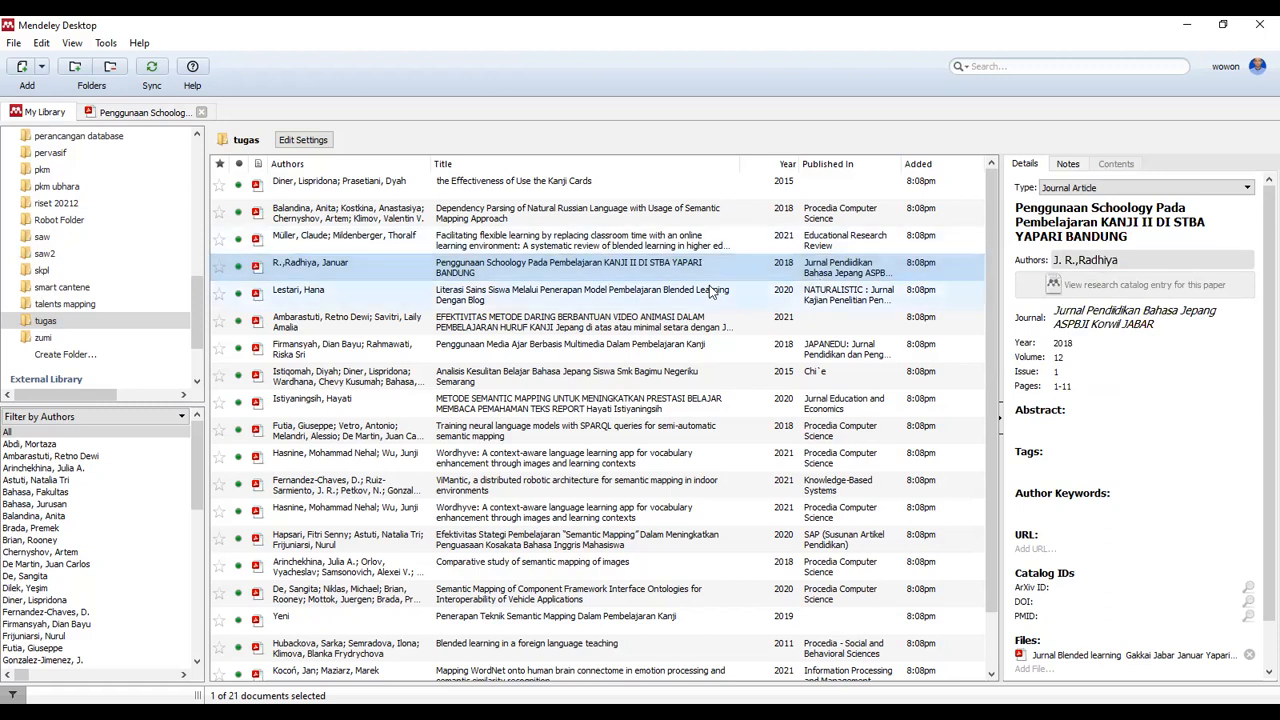
double_click(1067, 261)
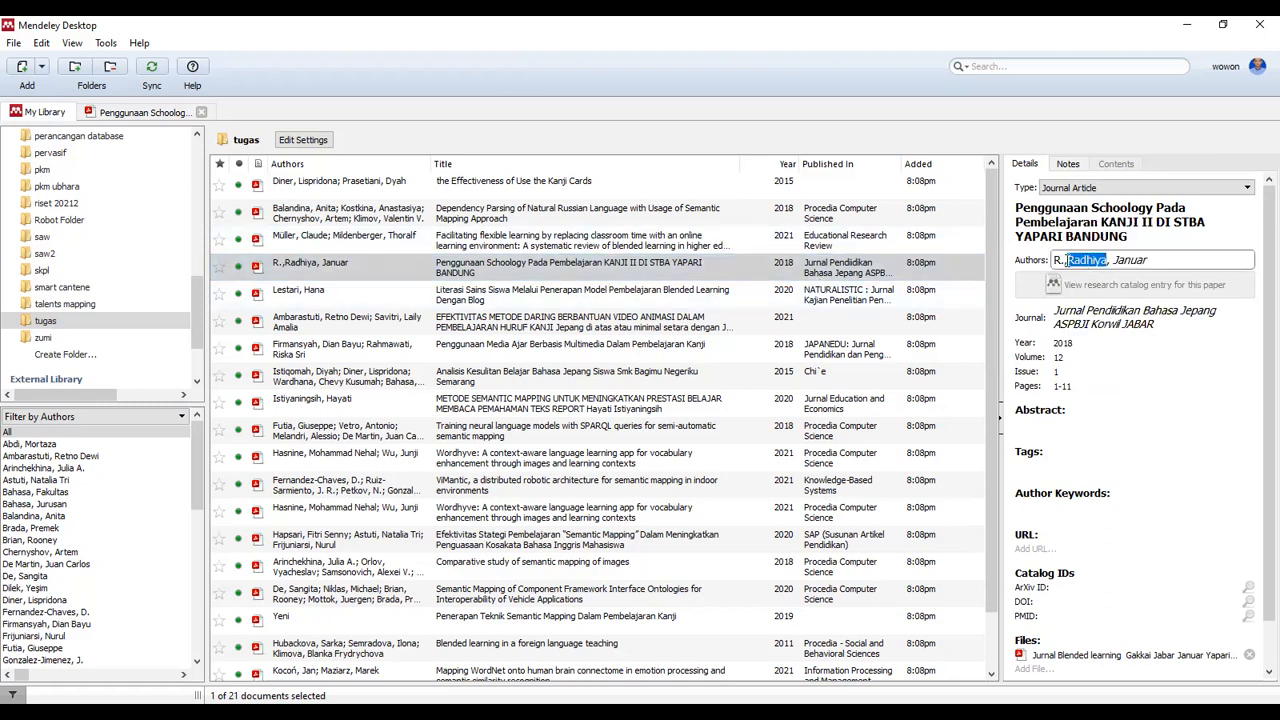
left_click(1067, 261)
key("BackSpace")
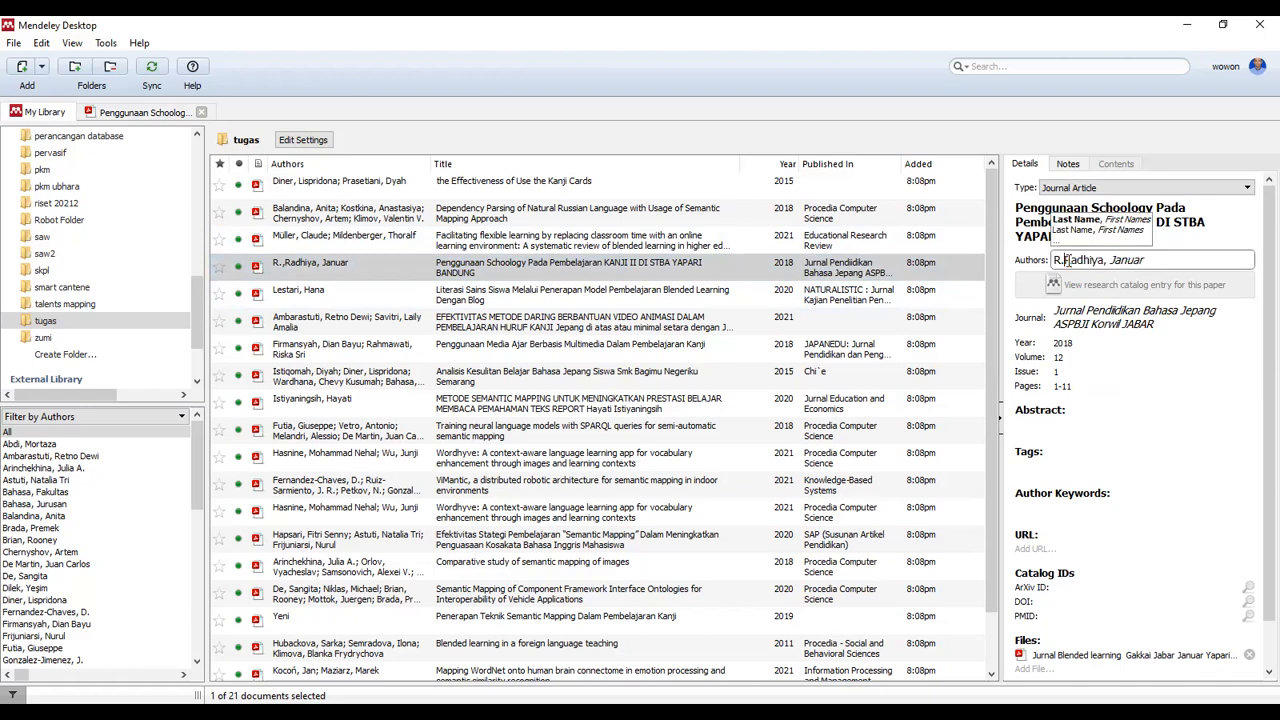
key("Return")
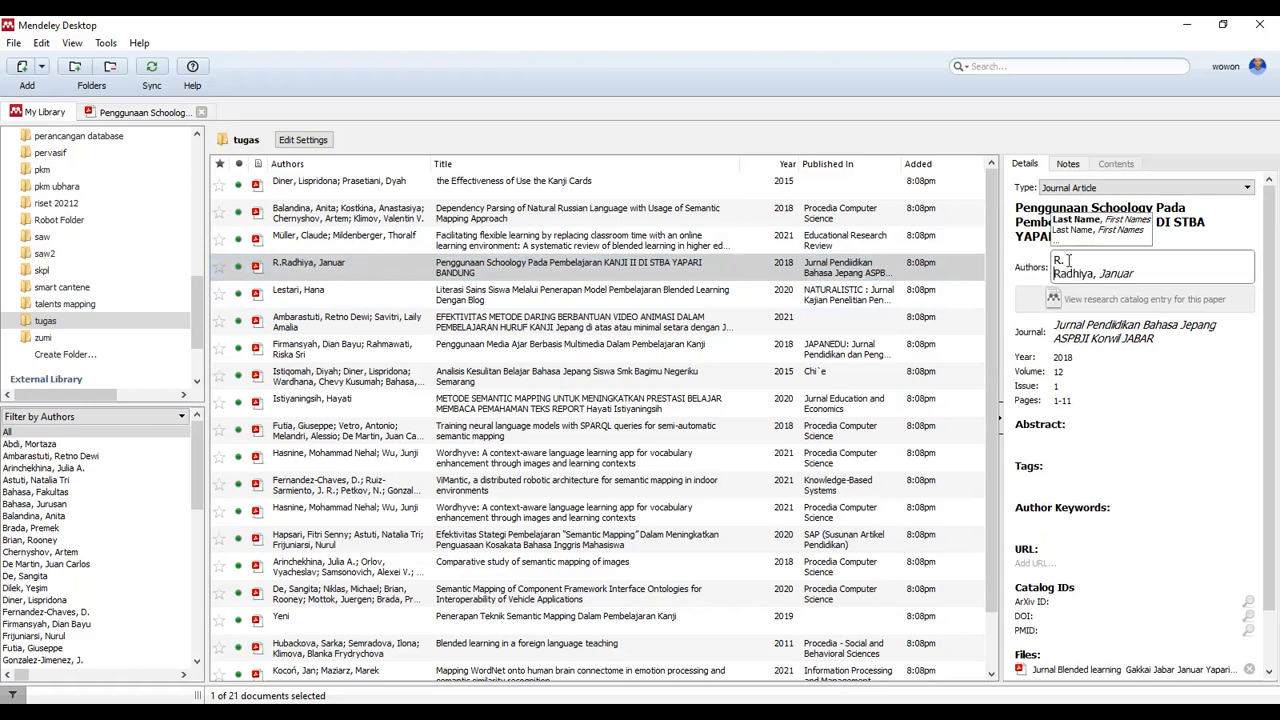
left_click(788, 357)
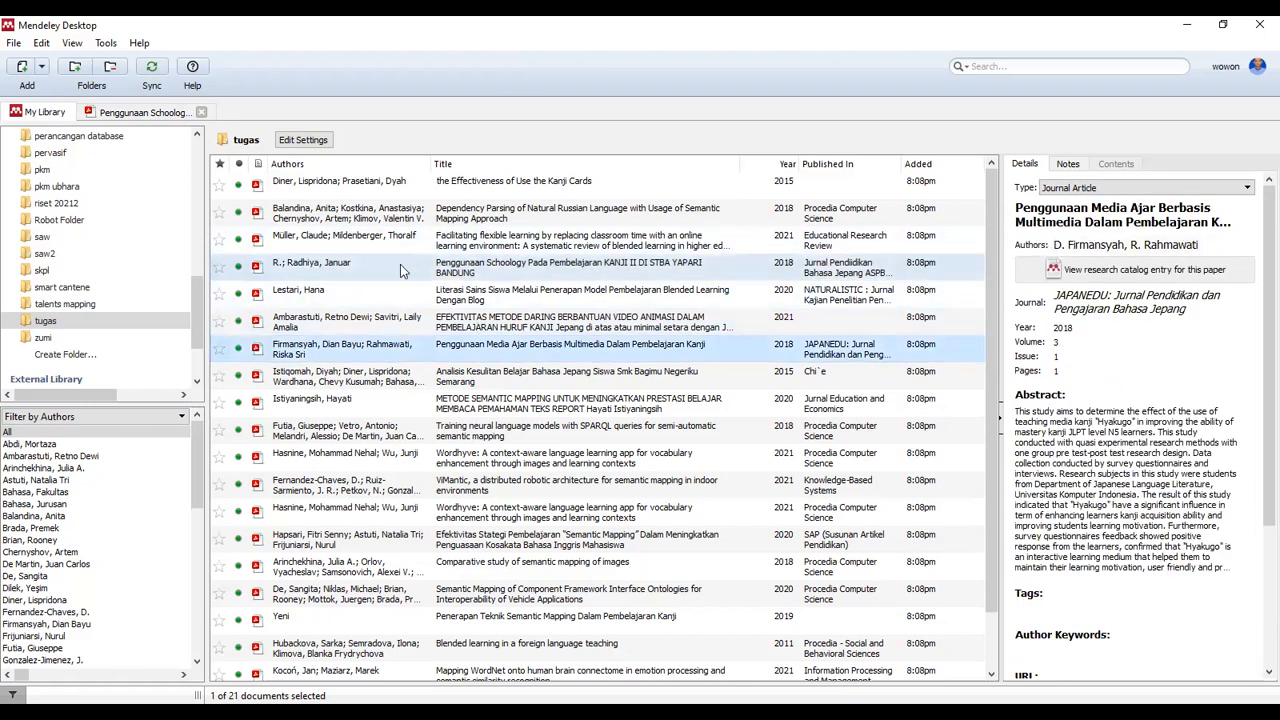
Join the two author lines into one name with the initial plus a period, and verify it
left_click(343, 265)
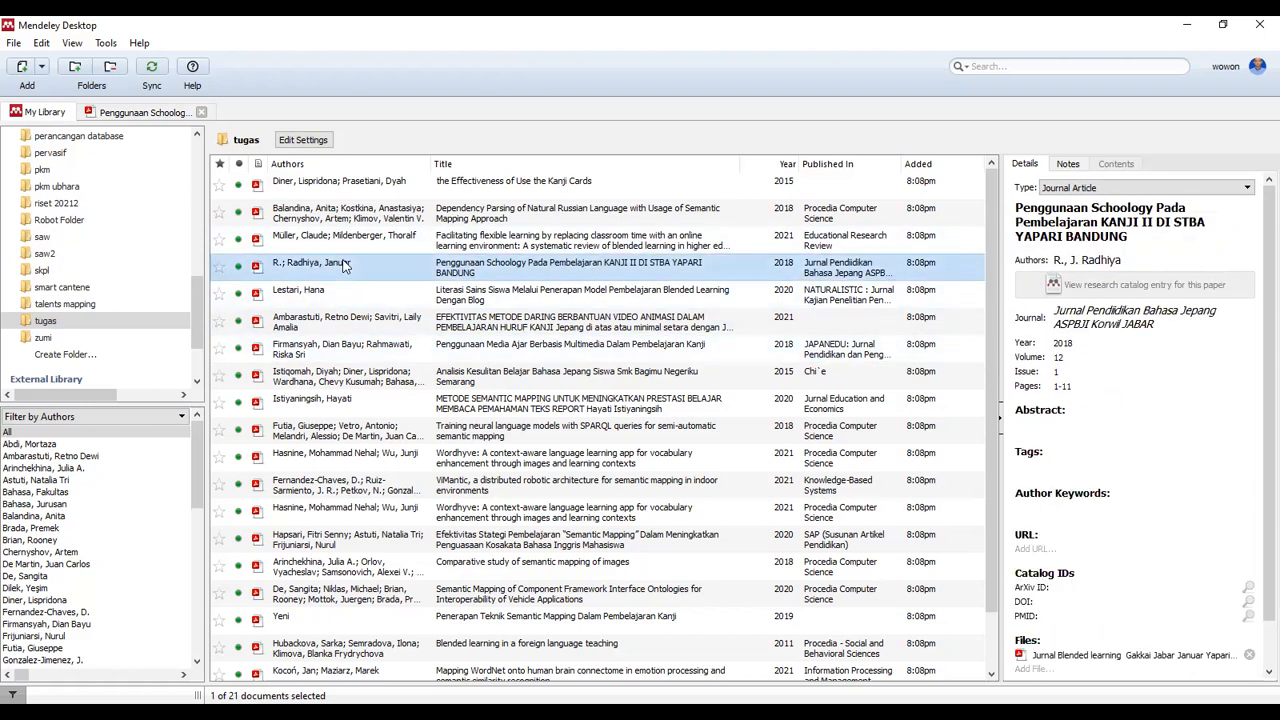
left_click(1074, 260)
key("BackSpace")
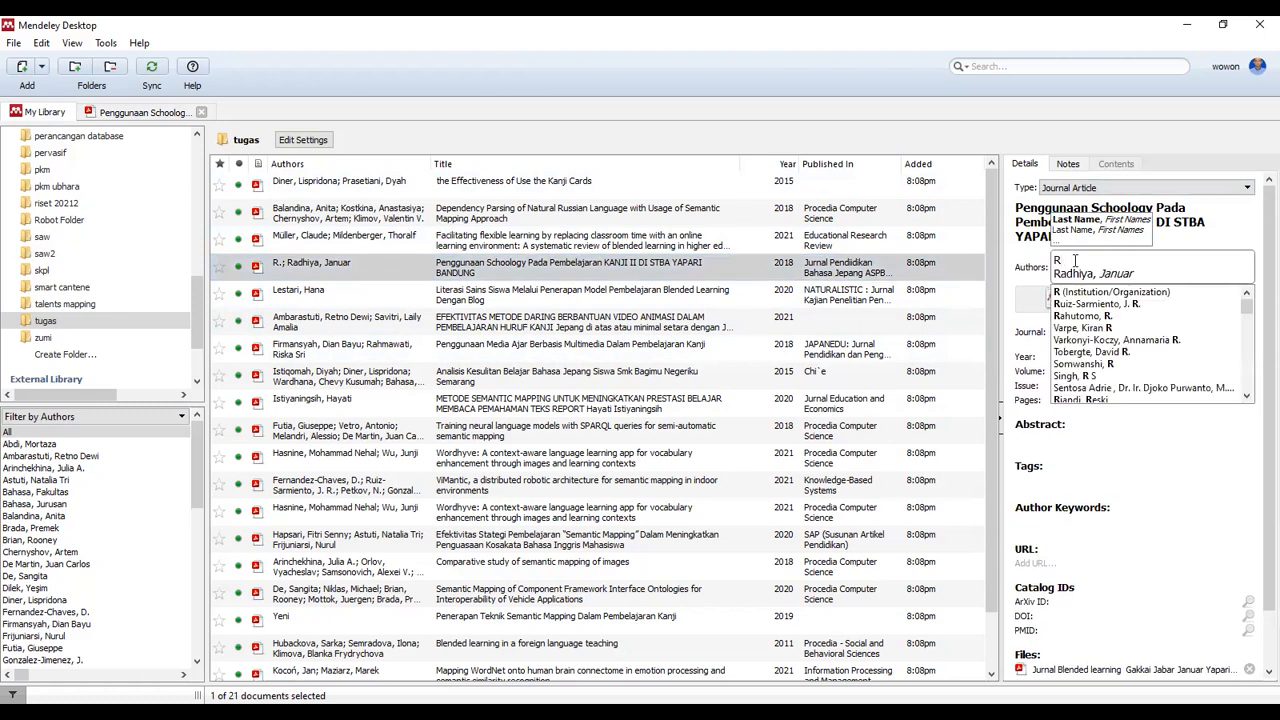
key("Delete")
type(".Radhiya, Januar")
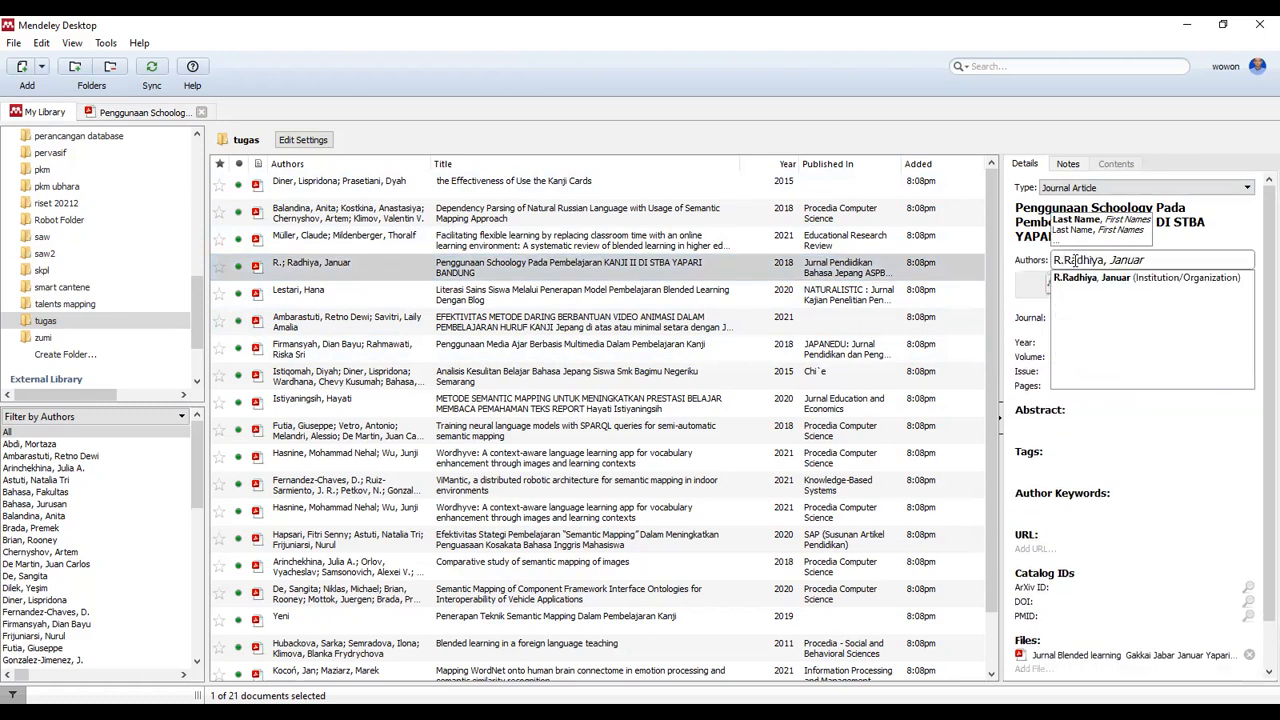
left_click(1084, 279)
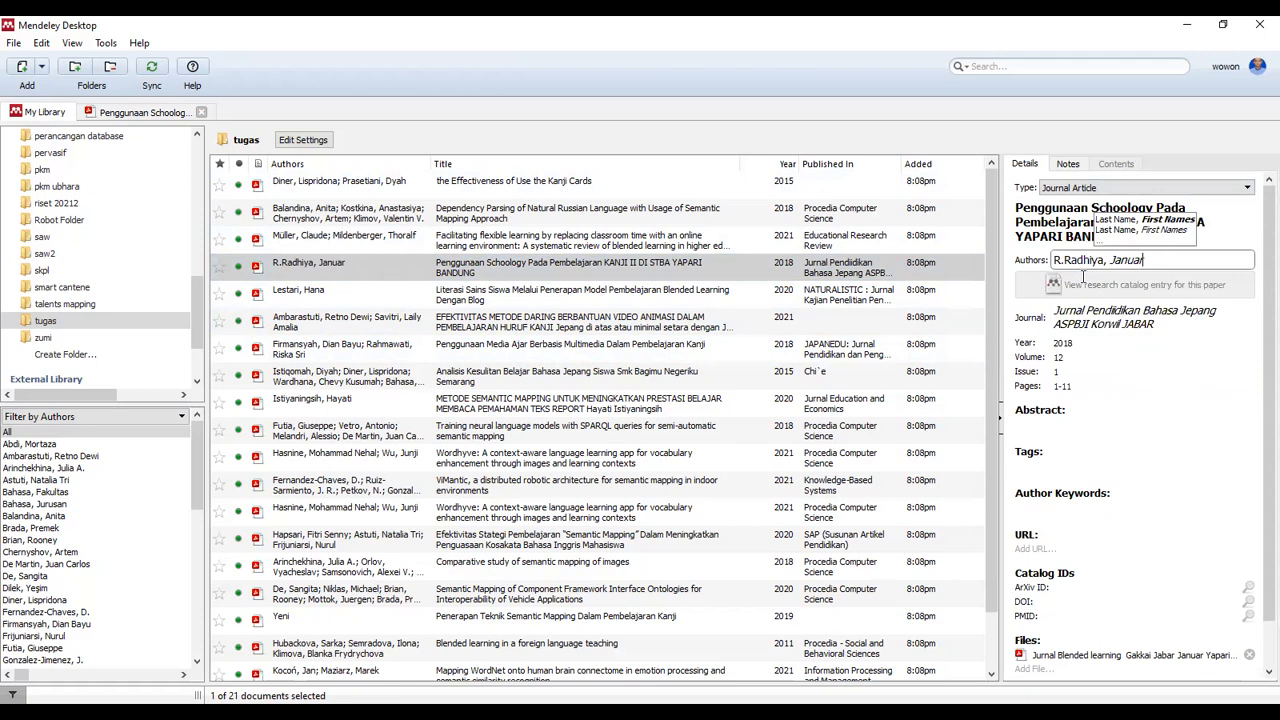
left_click(749, 375)
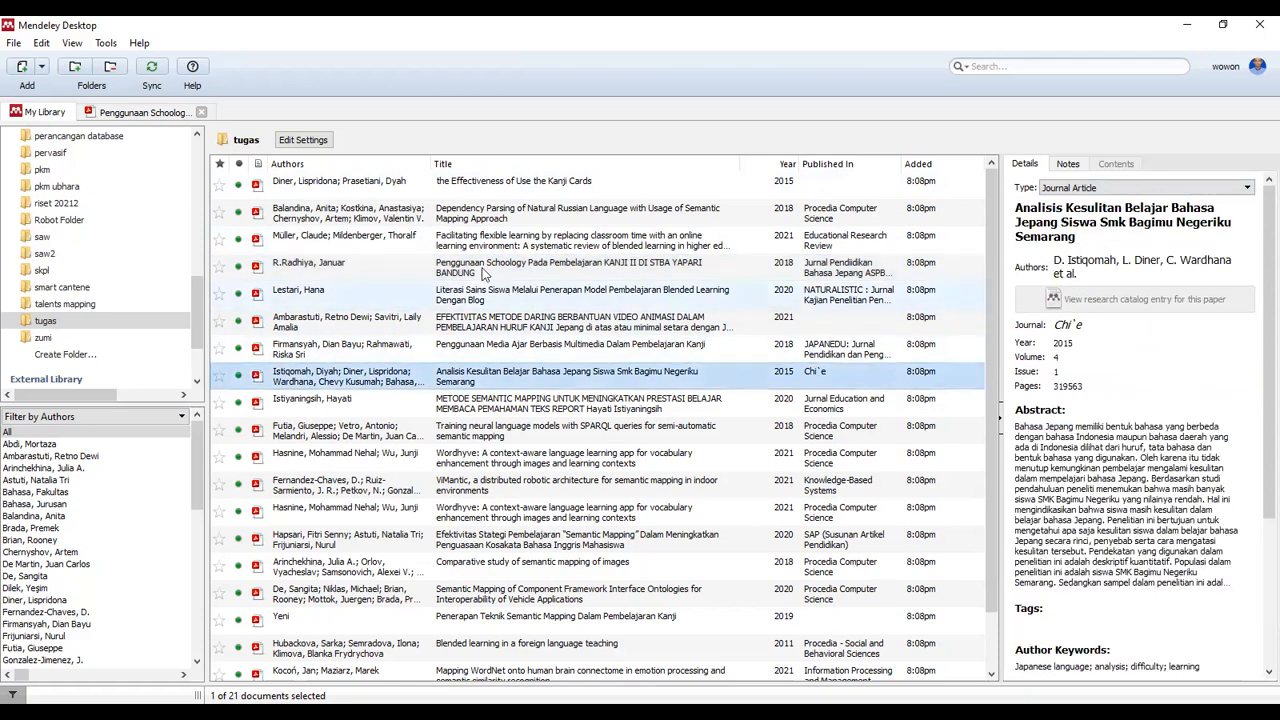
left_click(323, 268)
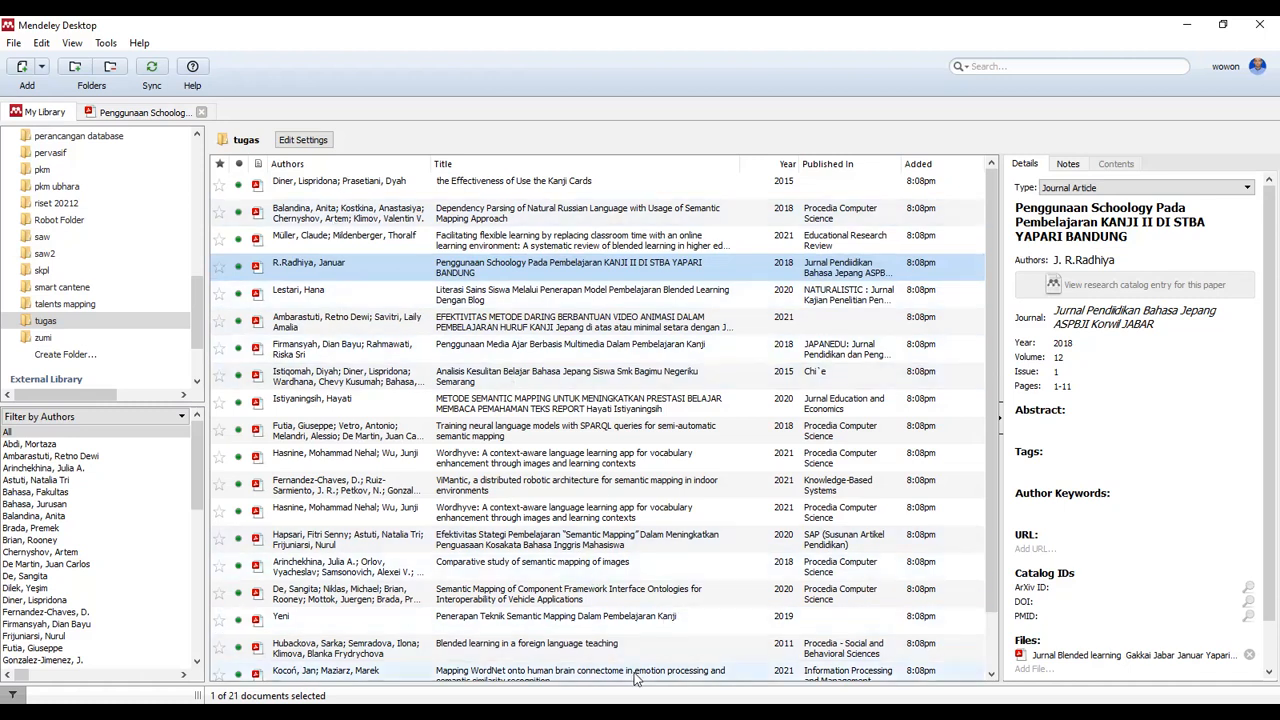
key("alt+Tab")
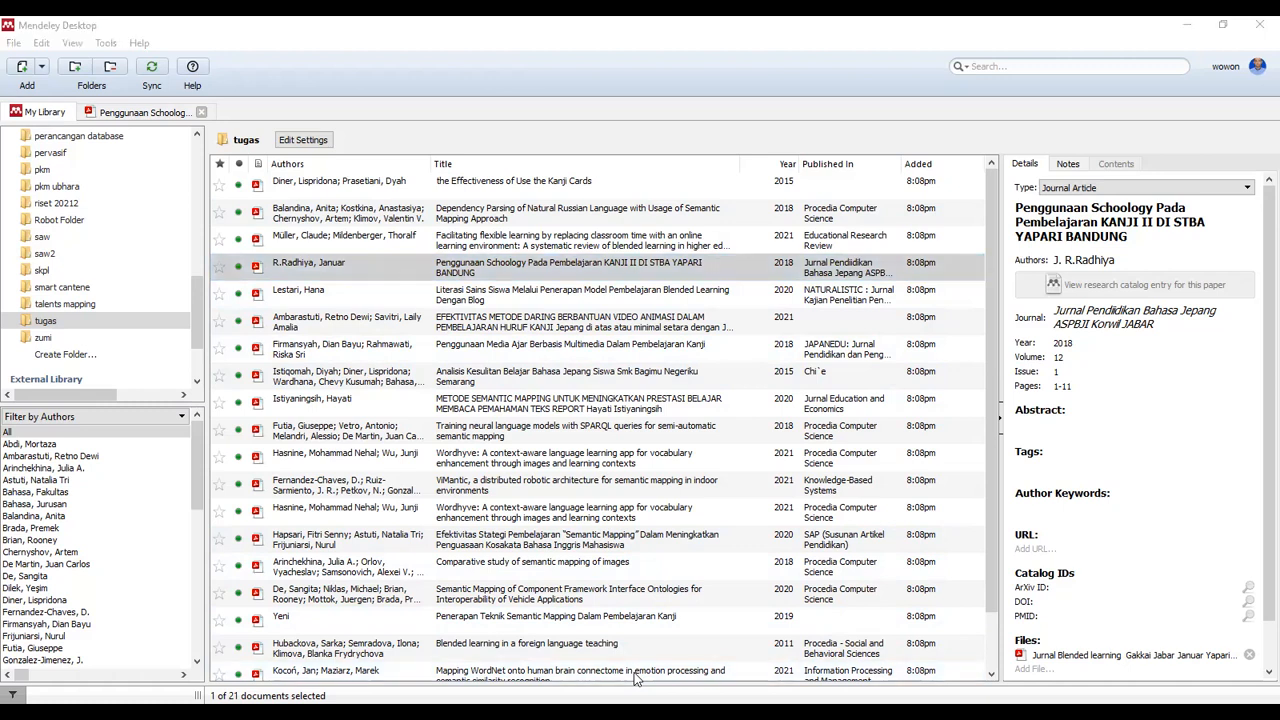
Inspect the hand-typed 2015 citation in Word's first paragraph, then return to Mendeley
key("alt+Tab")
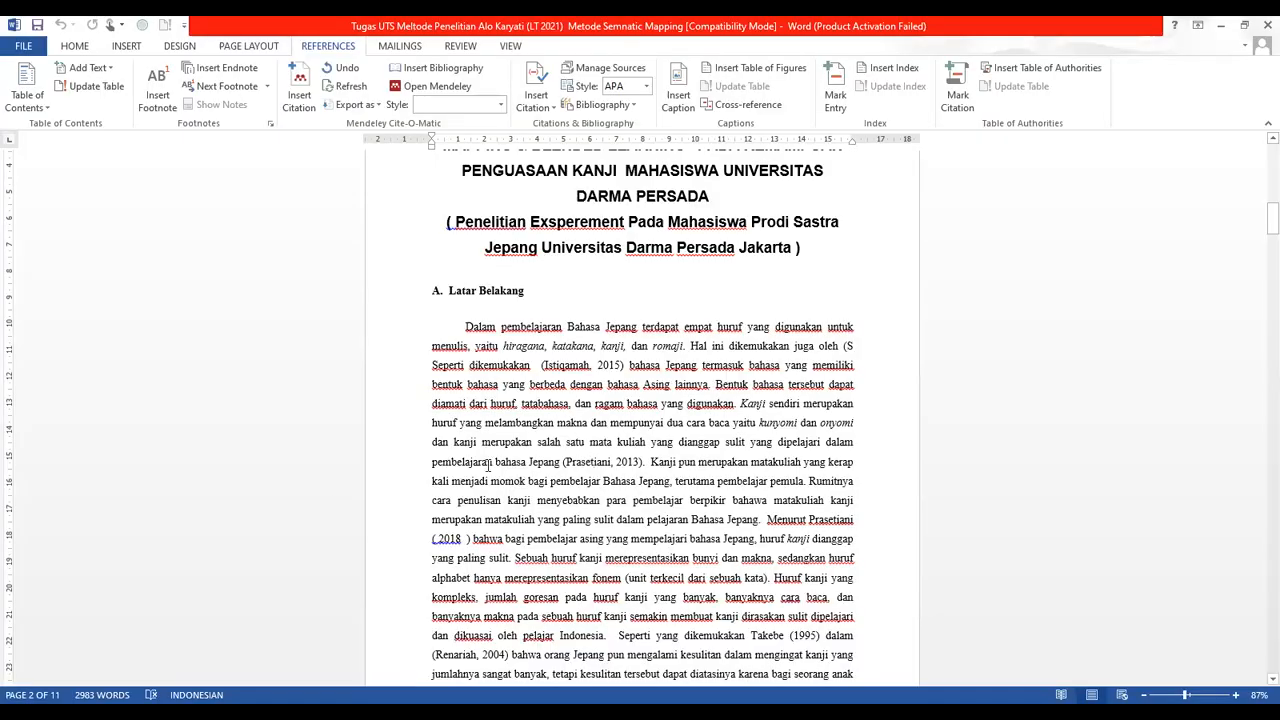
left_click(497, 333)
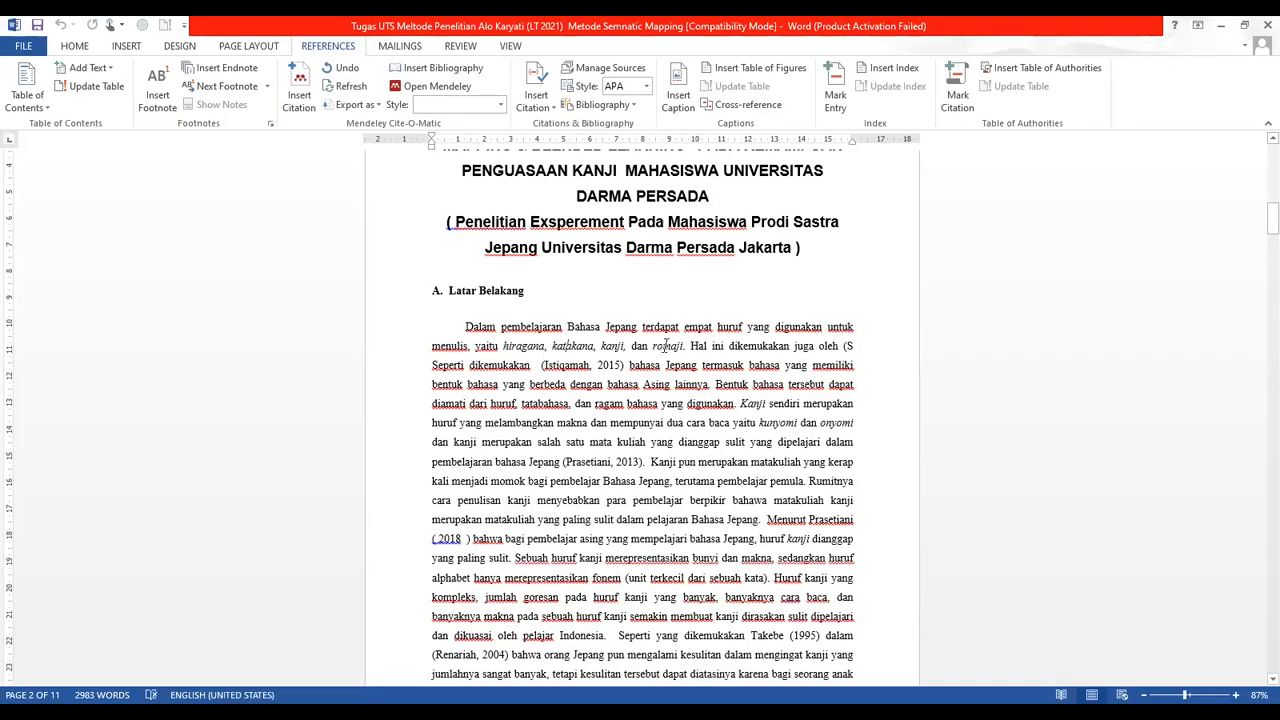
left_click_drag(545, 366, 620, 366)
left_click_drag(1257, 233, 1258, 298)
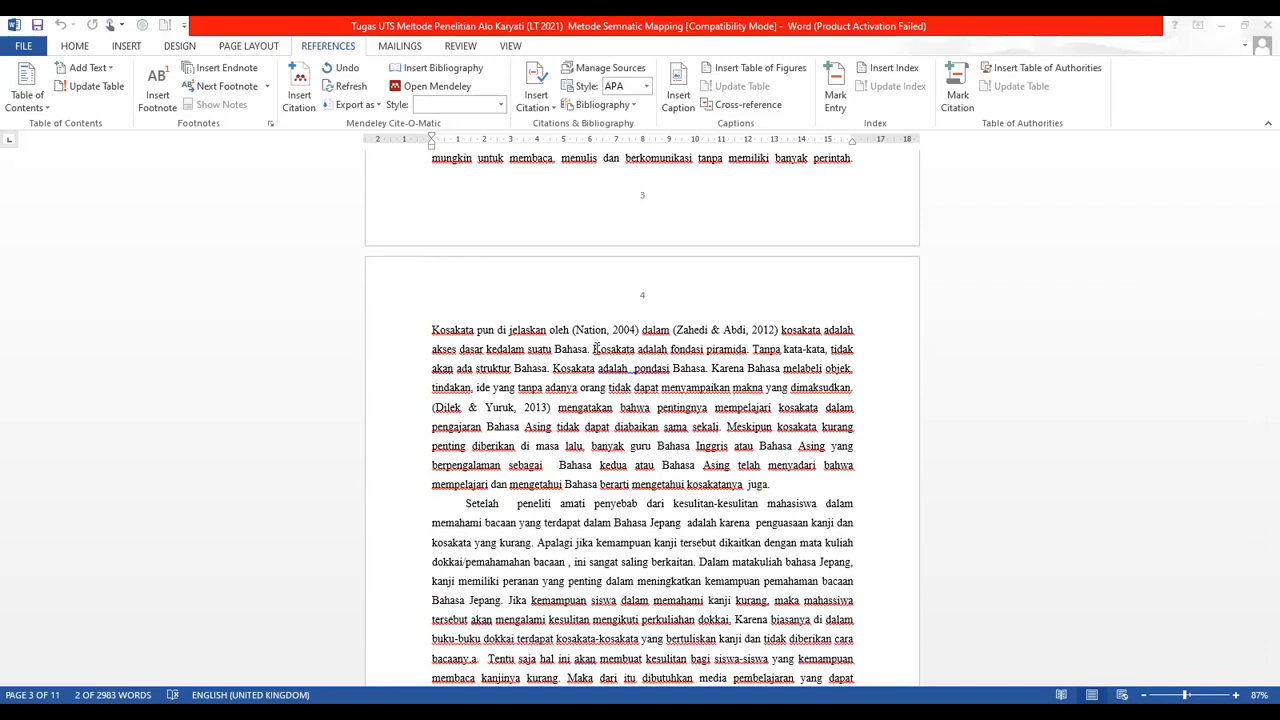
left_click_drag(1270, 308, 1259, 229)
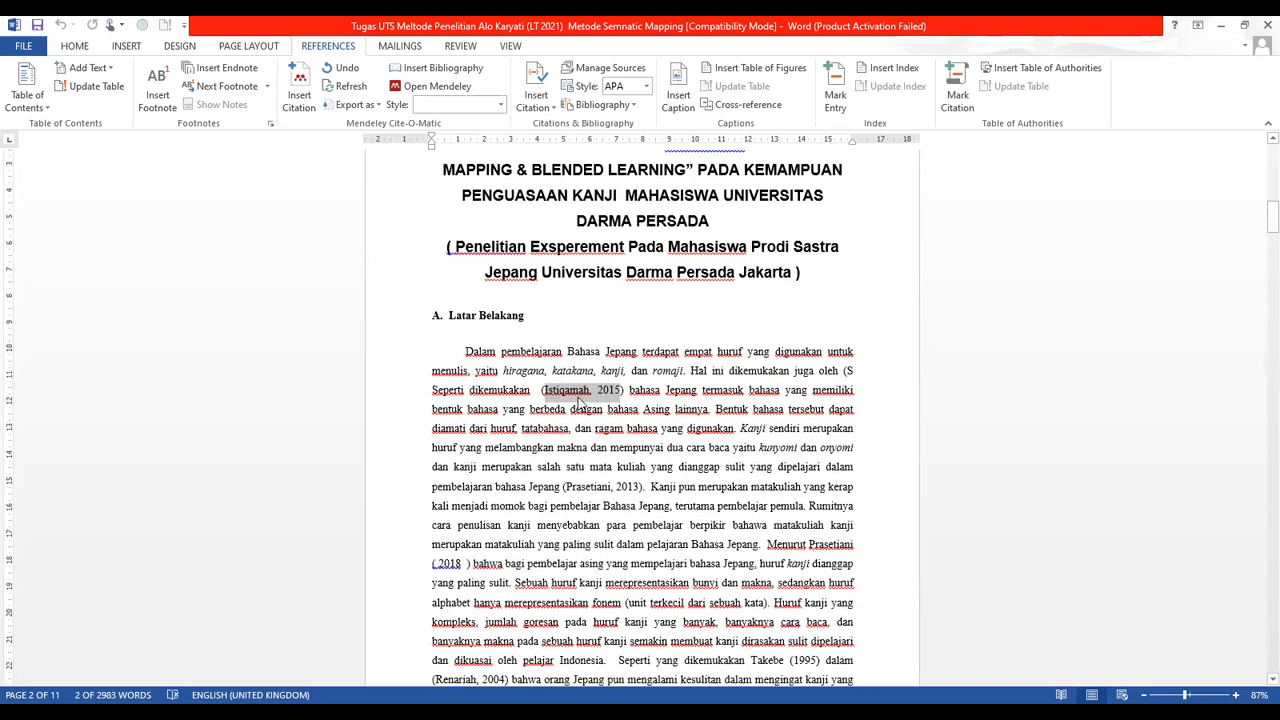
left_click(594, 397)
left_click_drag(546, 391, 589, 387)
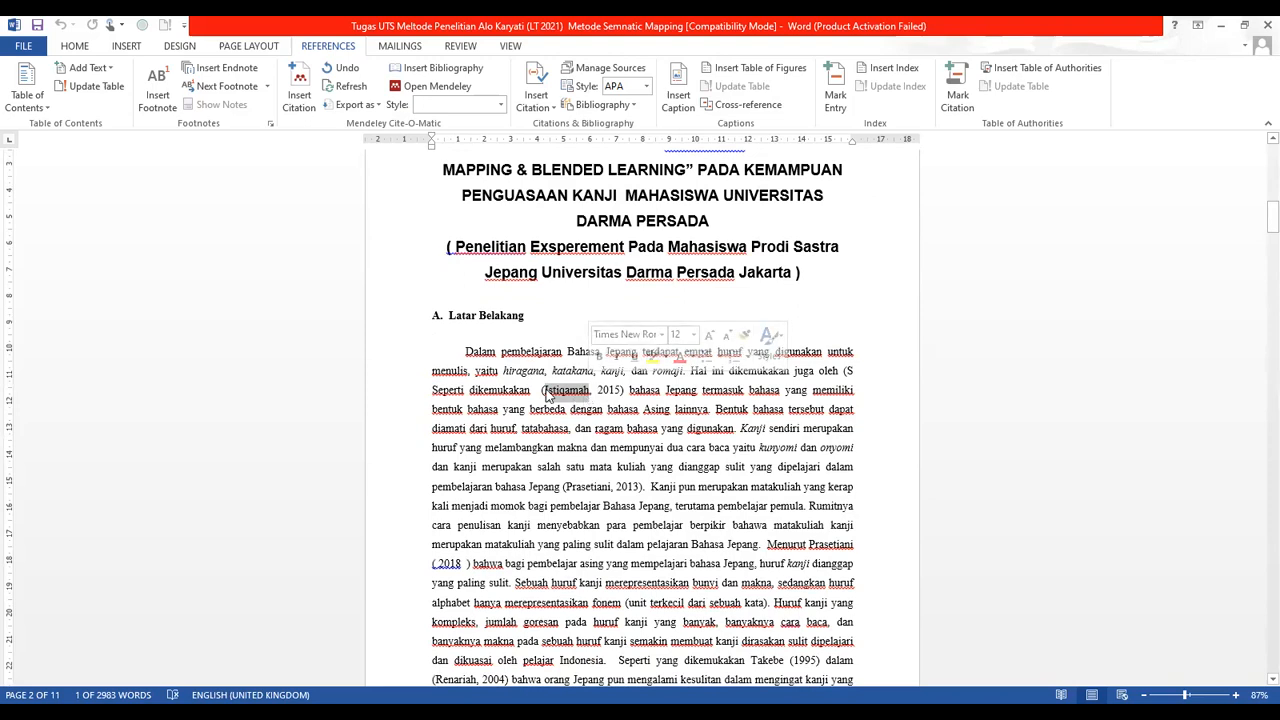
left_click(570, 390)
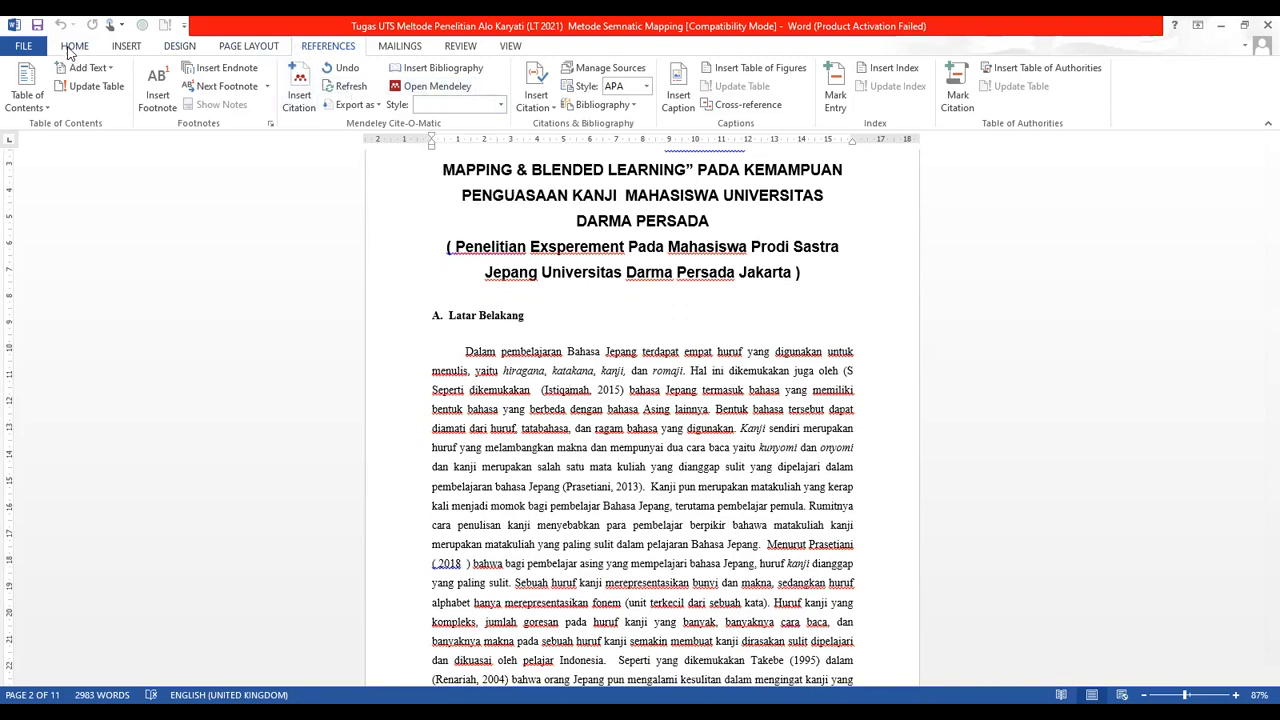
left_click(72, 47)
left_click(330, 47)
key("alt+Tab")
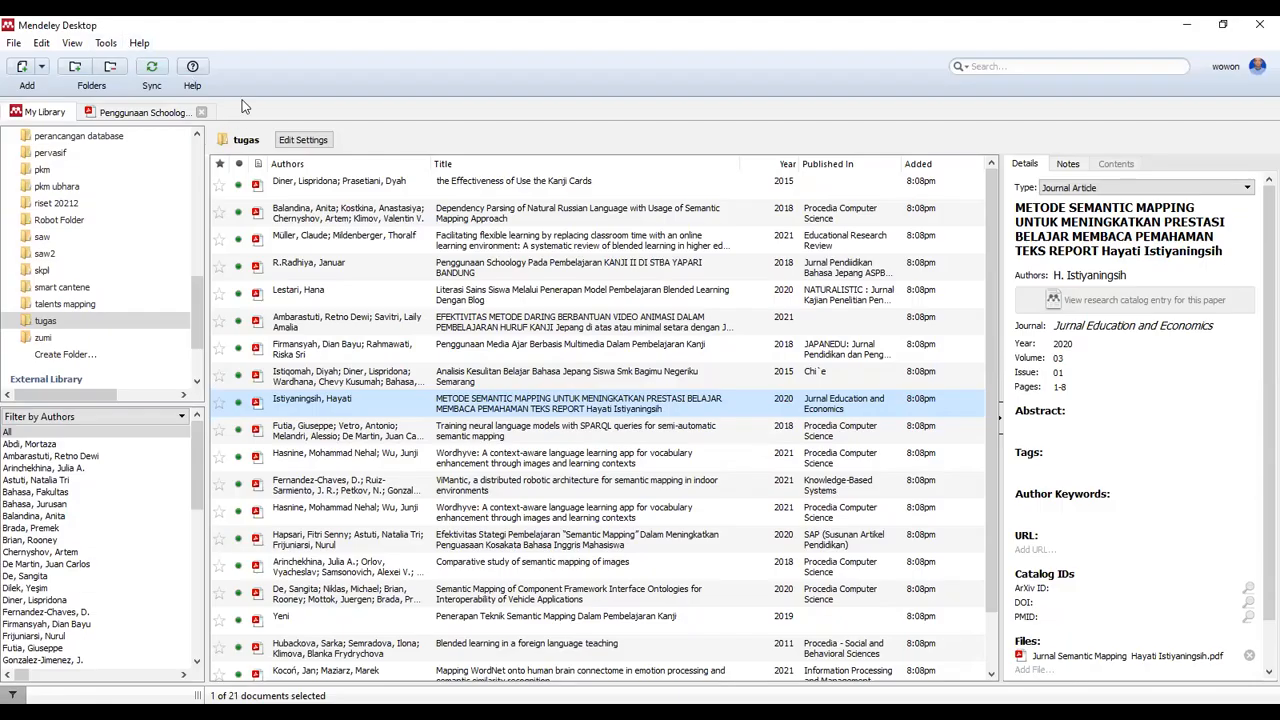
Check the Mendeley Tools menu for the MS Word plugin, then go back to Word's first paragraph
left_click(105, 44)
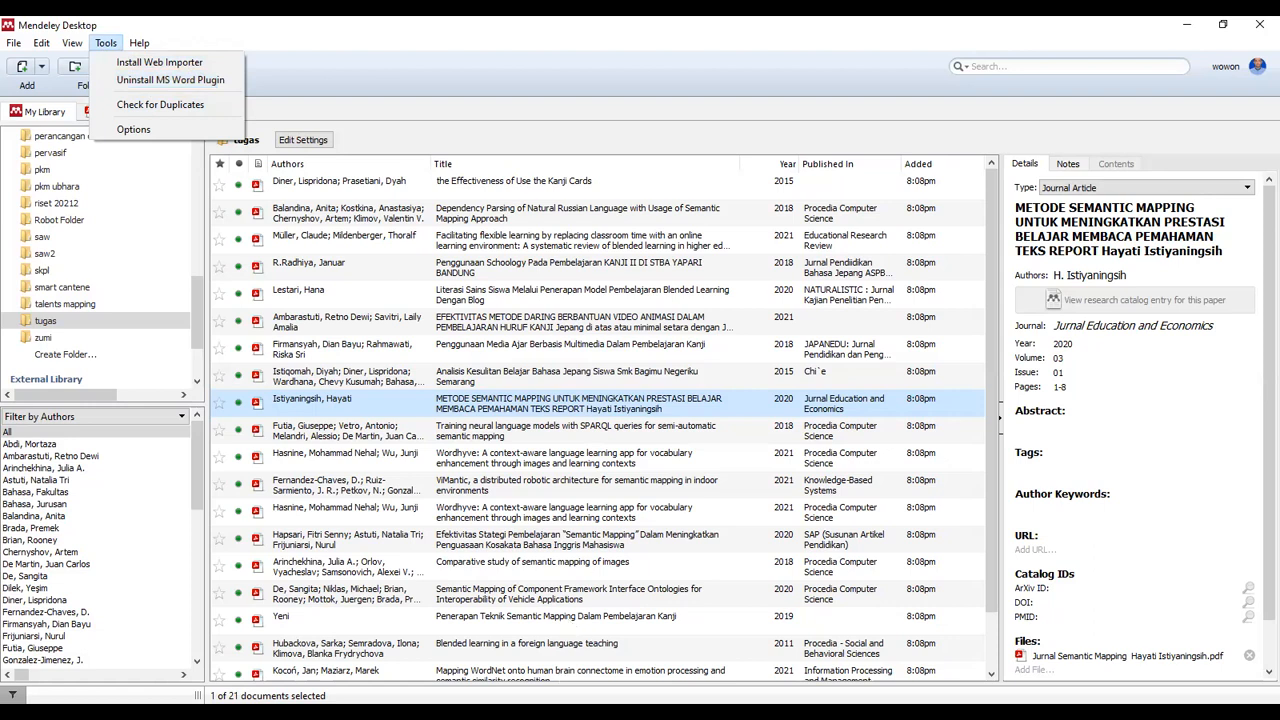
key("alt+Tab")
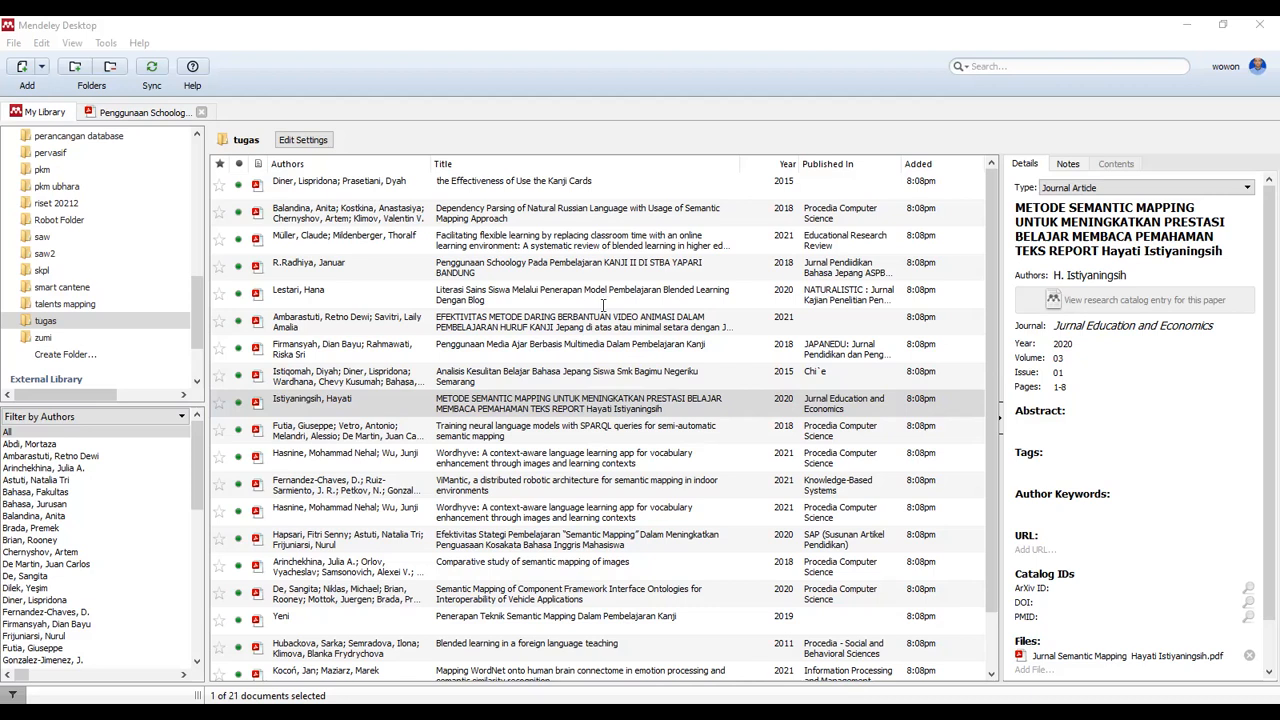
key("alt+Tab")
left_click(602, 372)
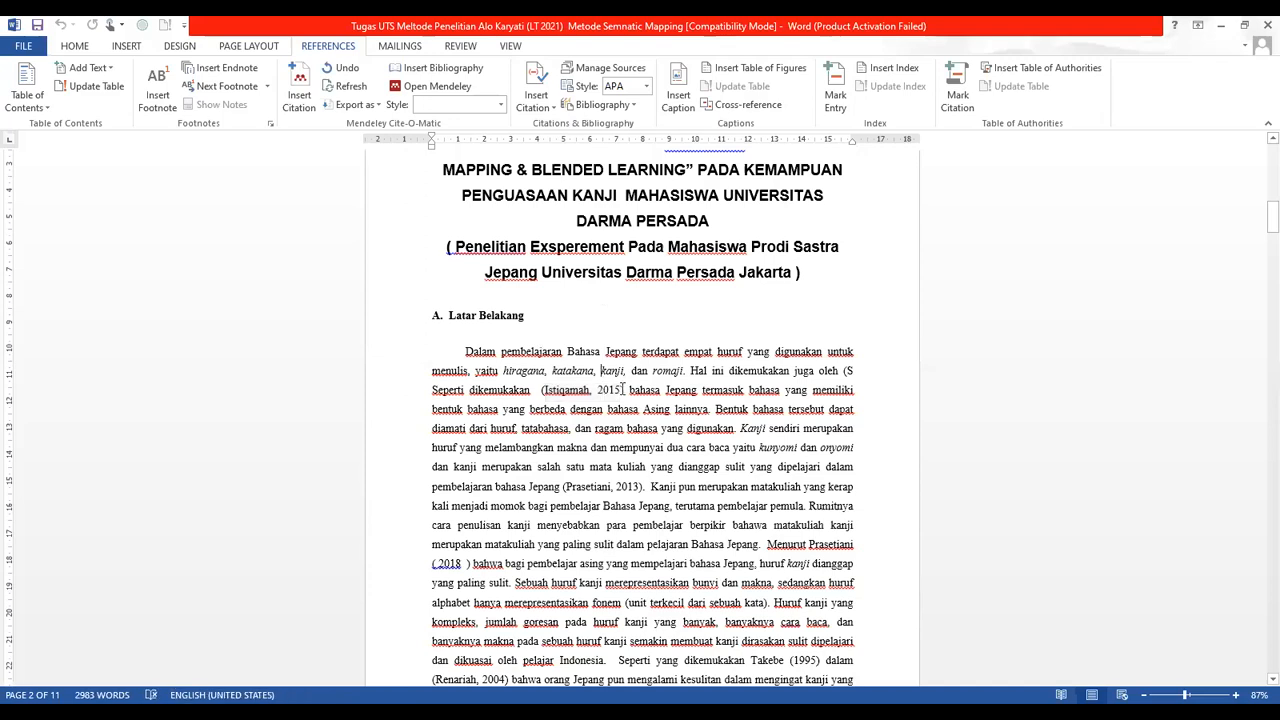
Select the hand-typed author-and-2015 citation text inside the parentheses
left_click(558, 390)
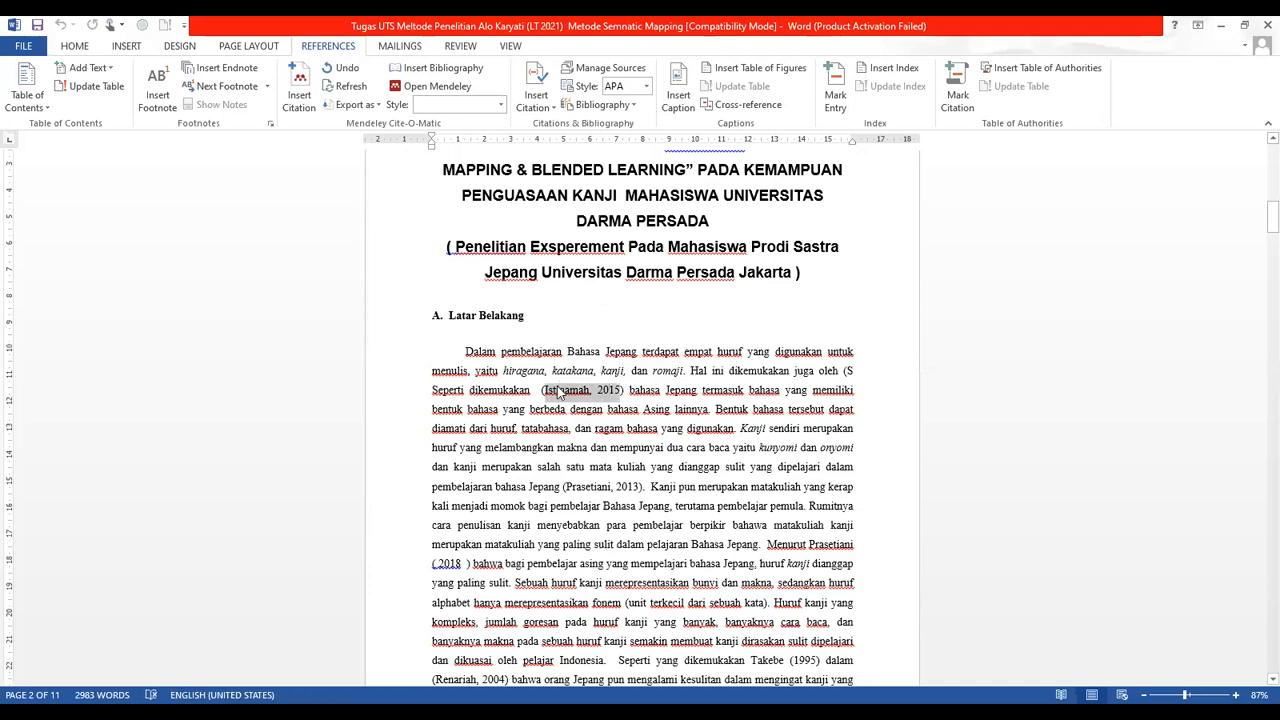
left_click(620, 390)
left_click_drag(620, 390, 548, 392)
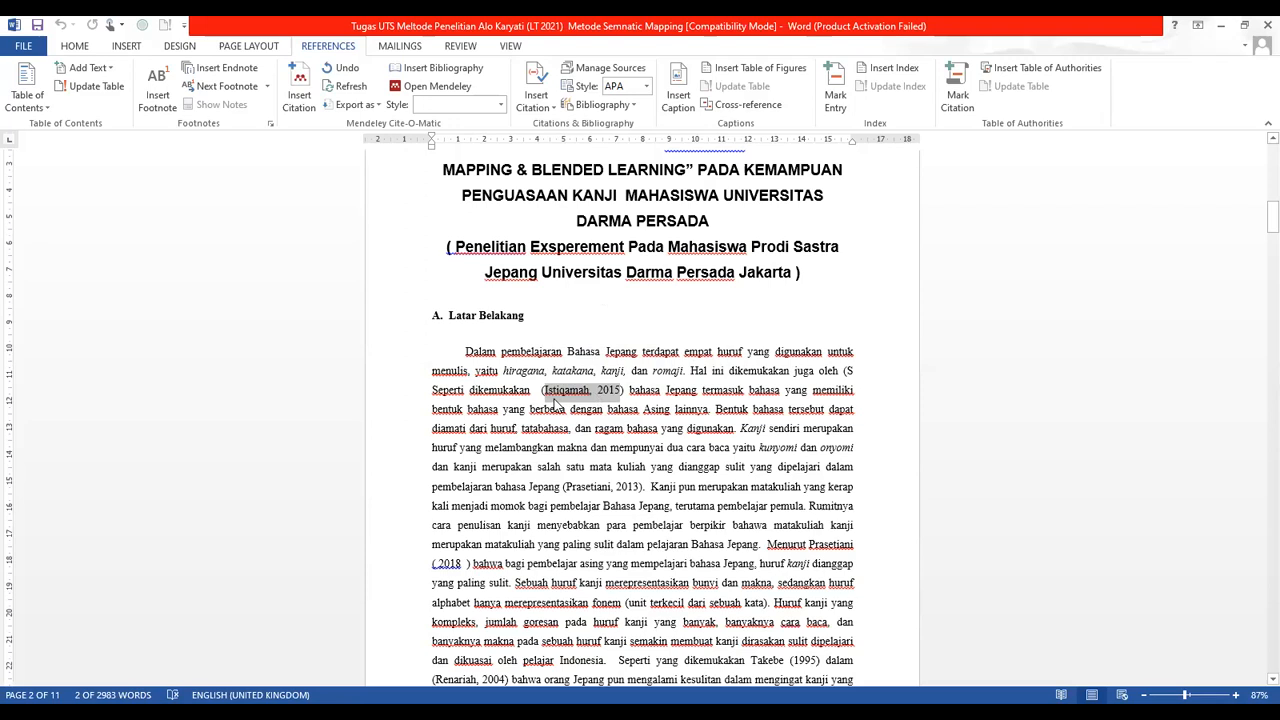
left_click(547, 396)
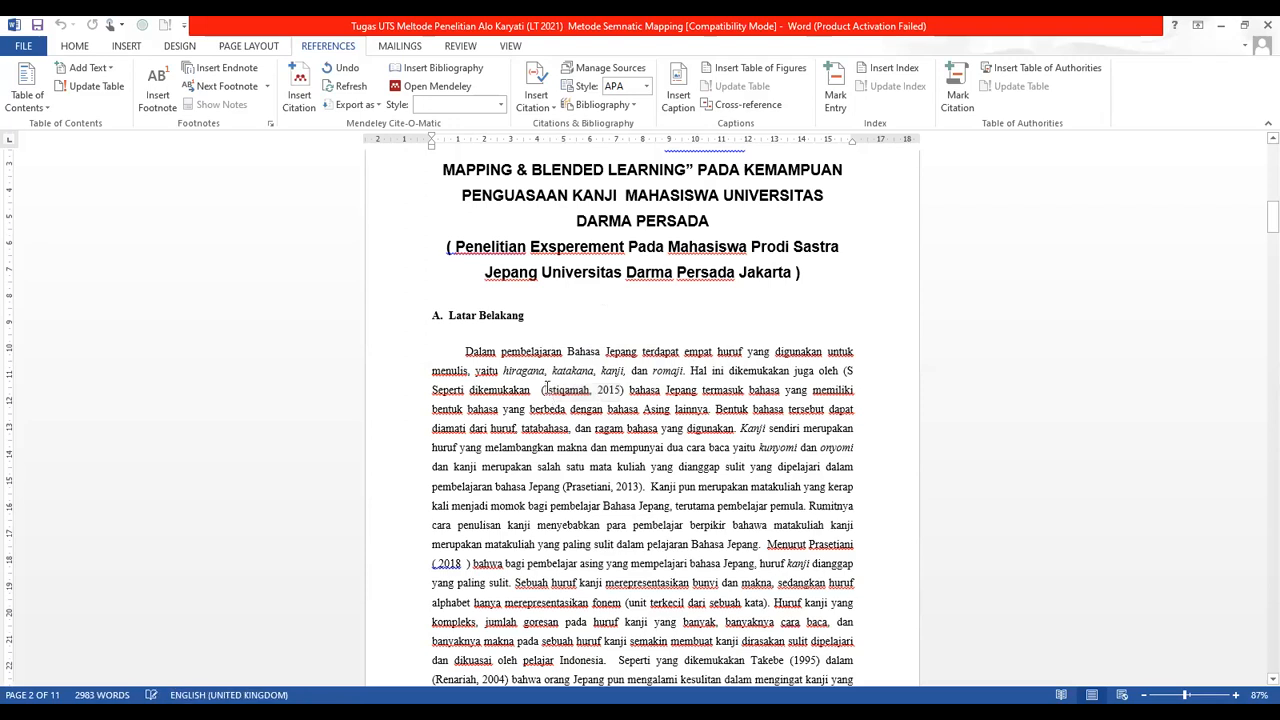
left_click_drag(545, 390, 618, 393)
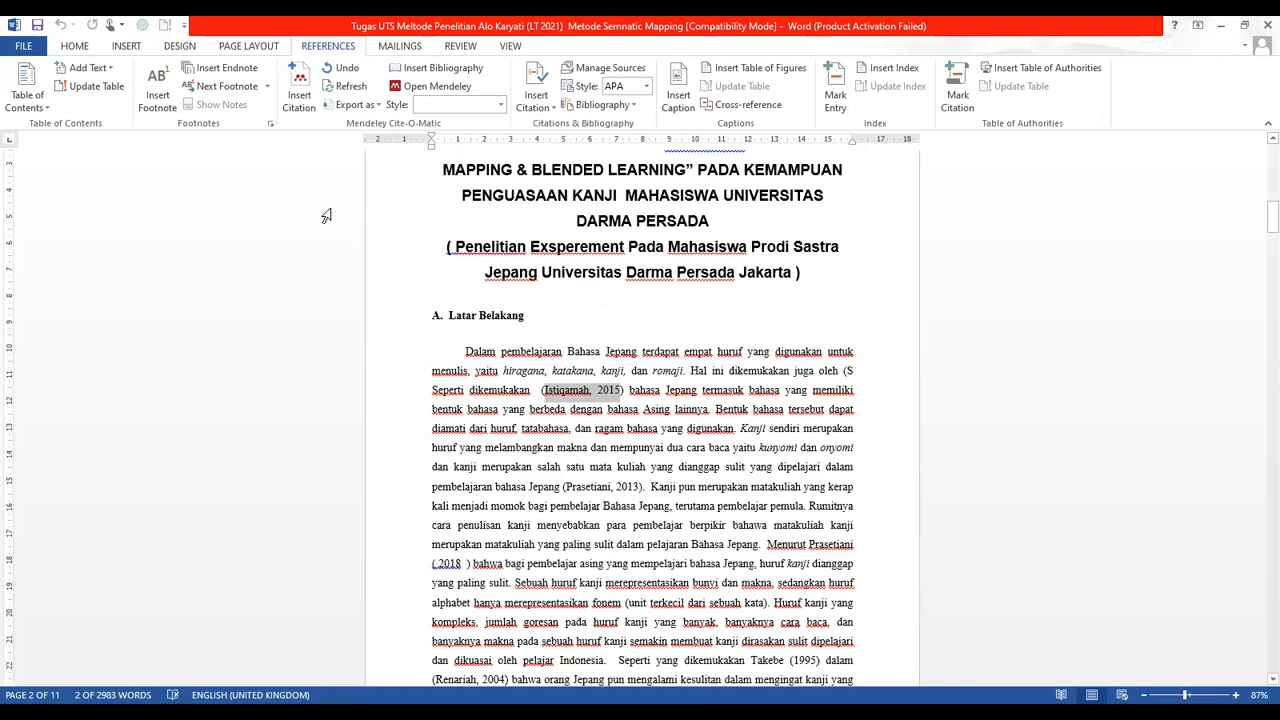
Start a Mendeley citation with Insert Citation on Word's References tab
left_click(299, 90)
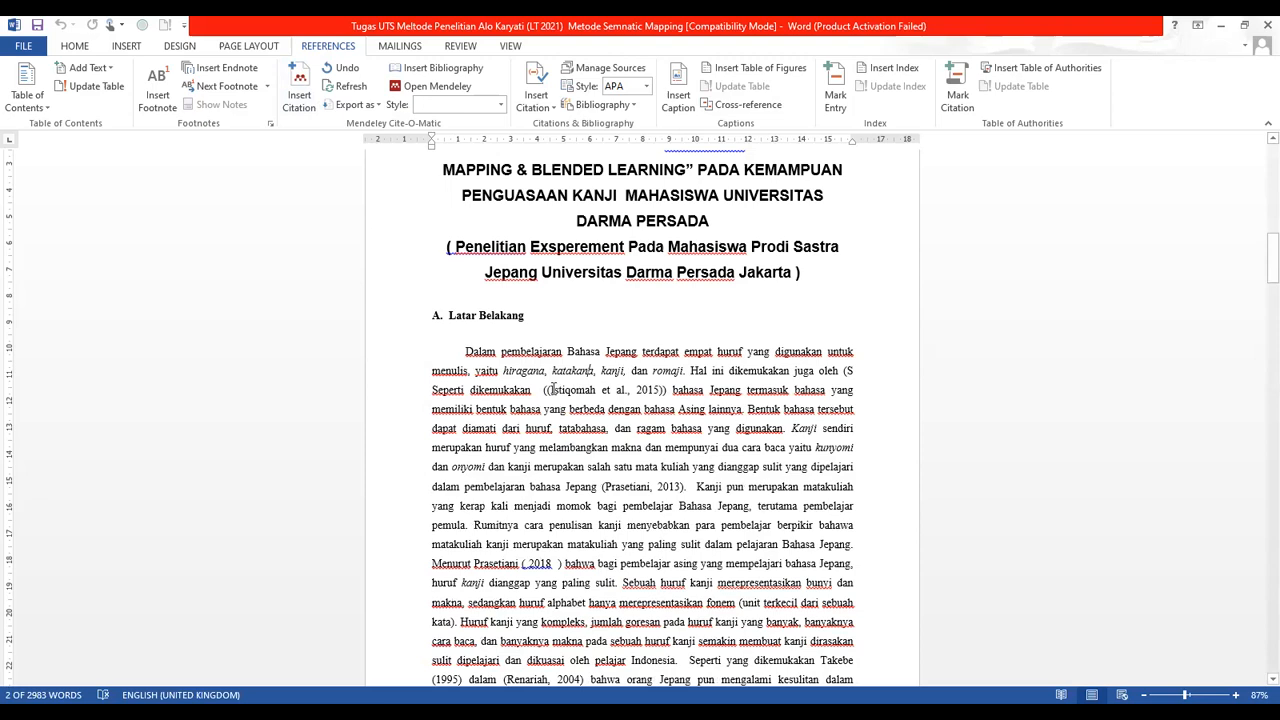
Delete the extra opening and closing parentheses so the 2015 citation has one pair of brackets
left_click(567, 389)
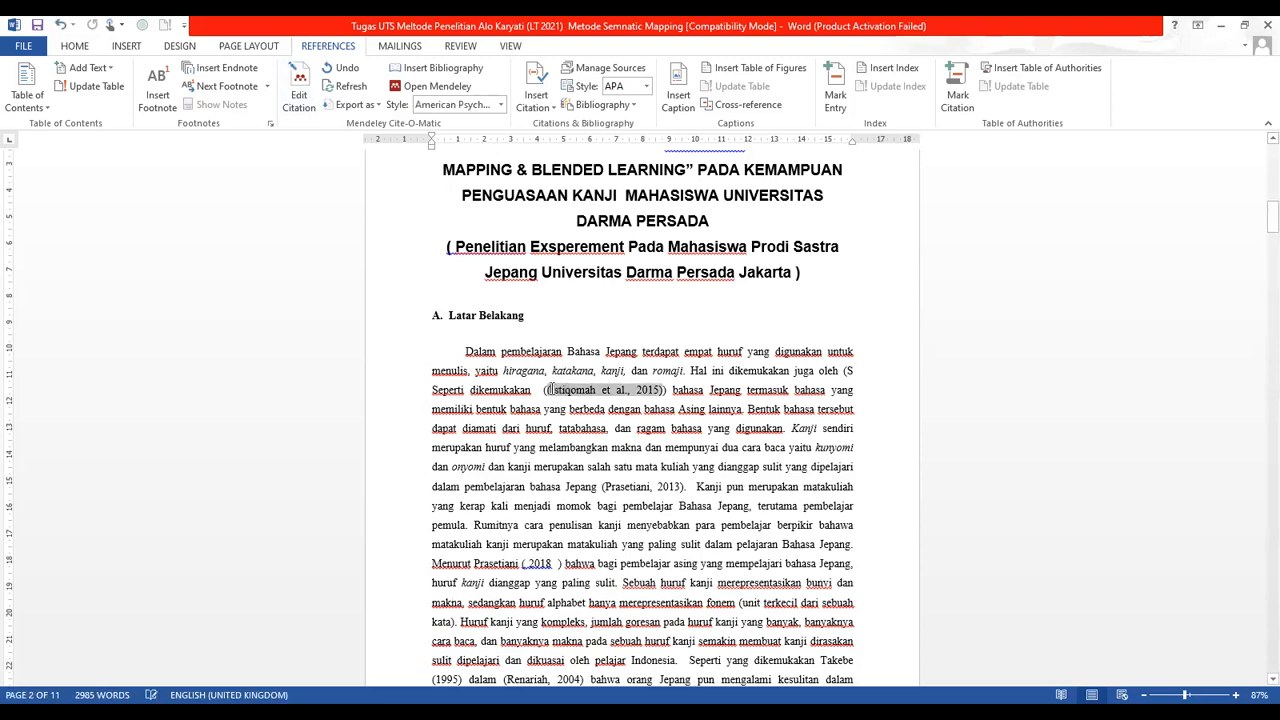
left_click(546, 390)
type("(")
key("BackSpace")
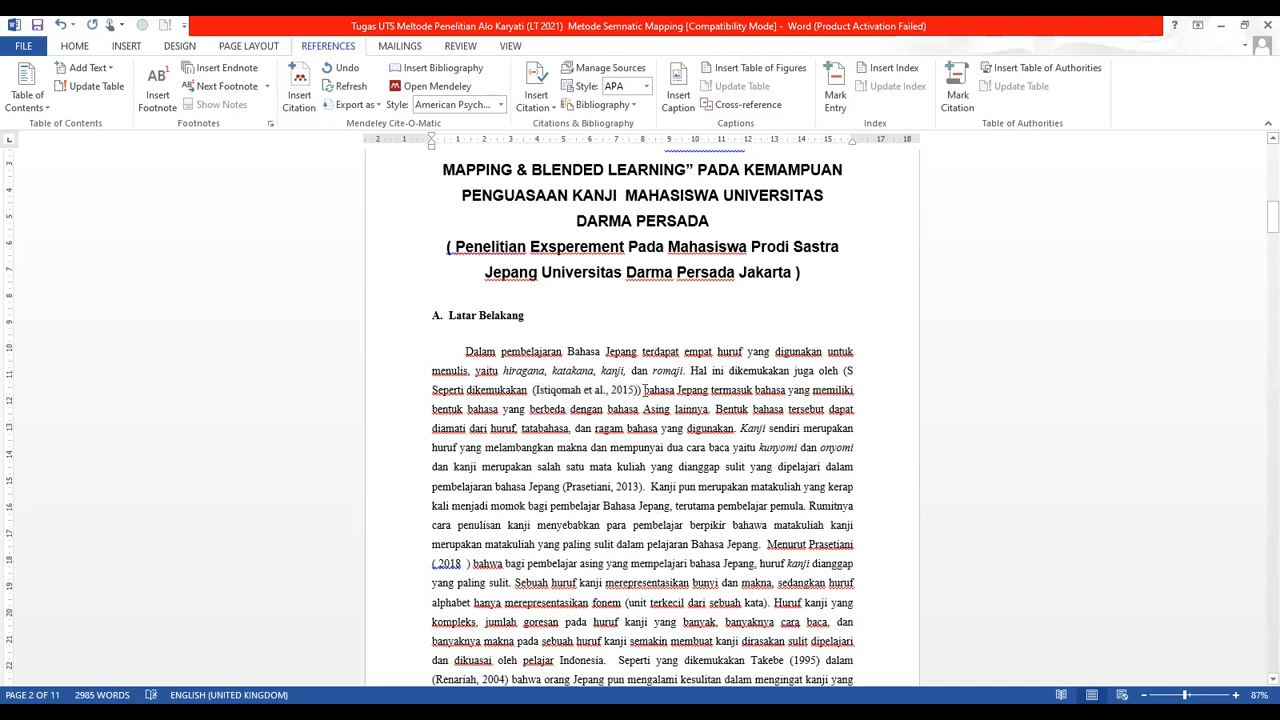
key("BackSpace")
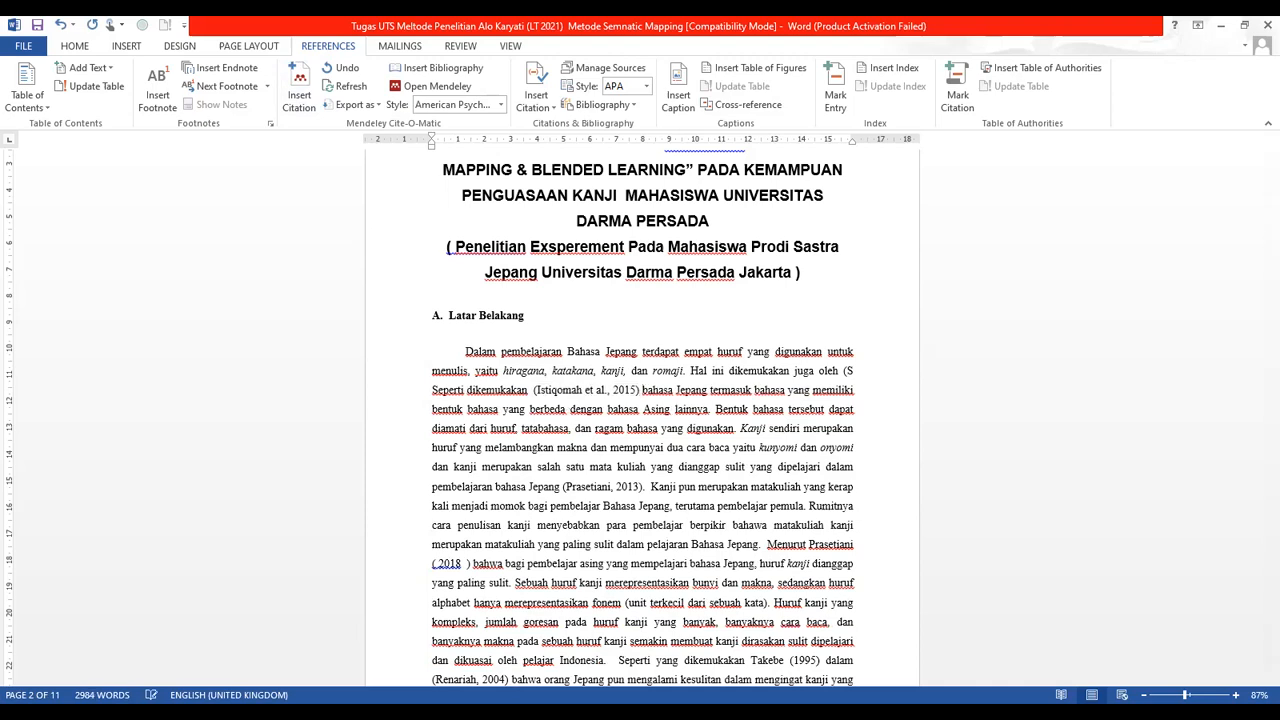
left_click(607, 389)
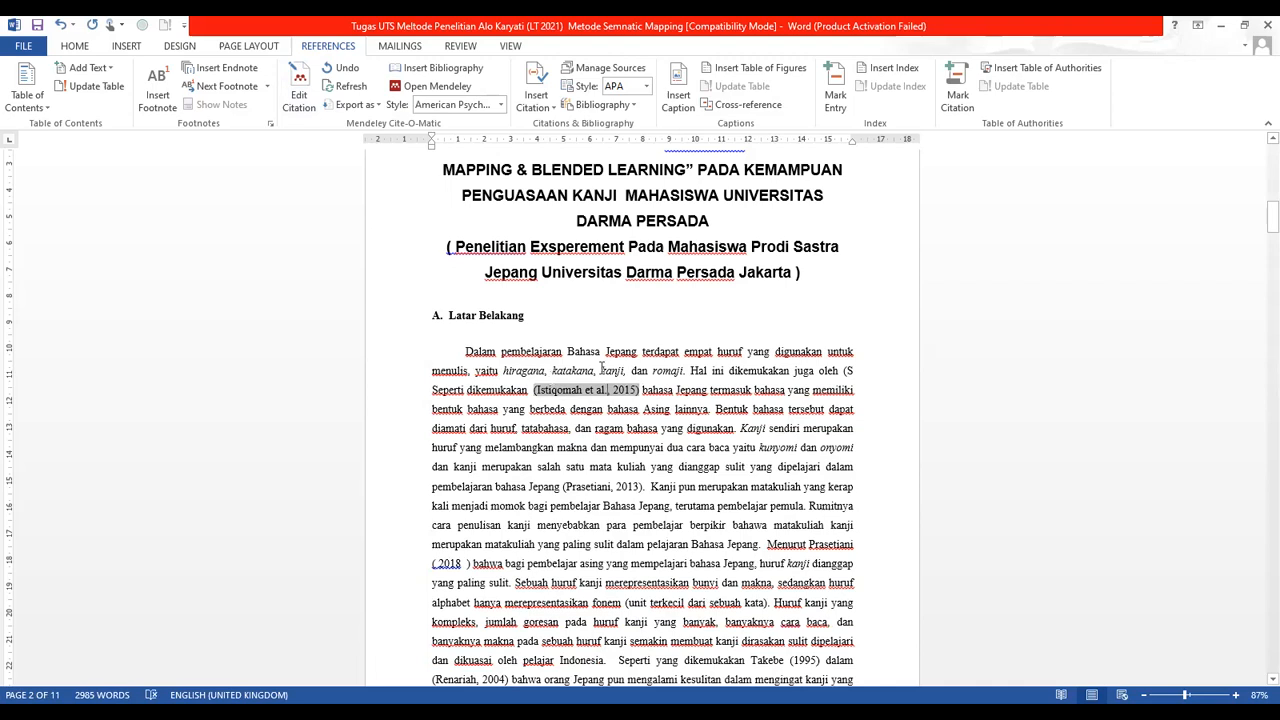
left_click_drag(1258, 226, 1258, 572)
Push the old reference list to the next page and insert the Mendeley bibliography under DAFTAR PUSTAKA
left_click(705, 507)
key("ctrl+Return")
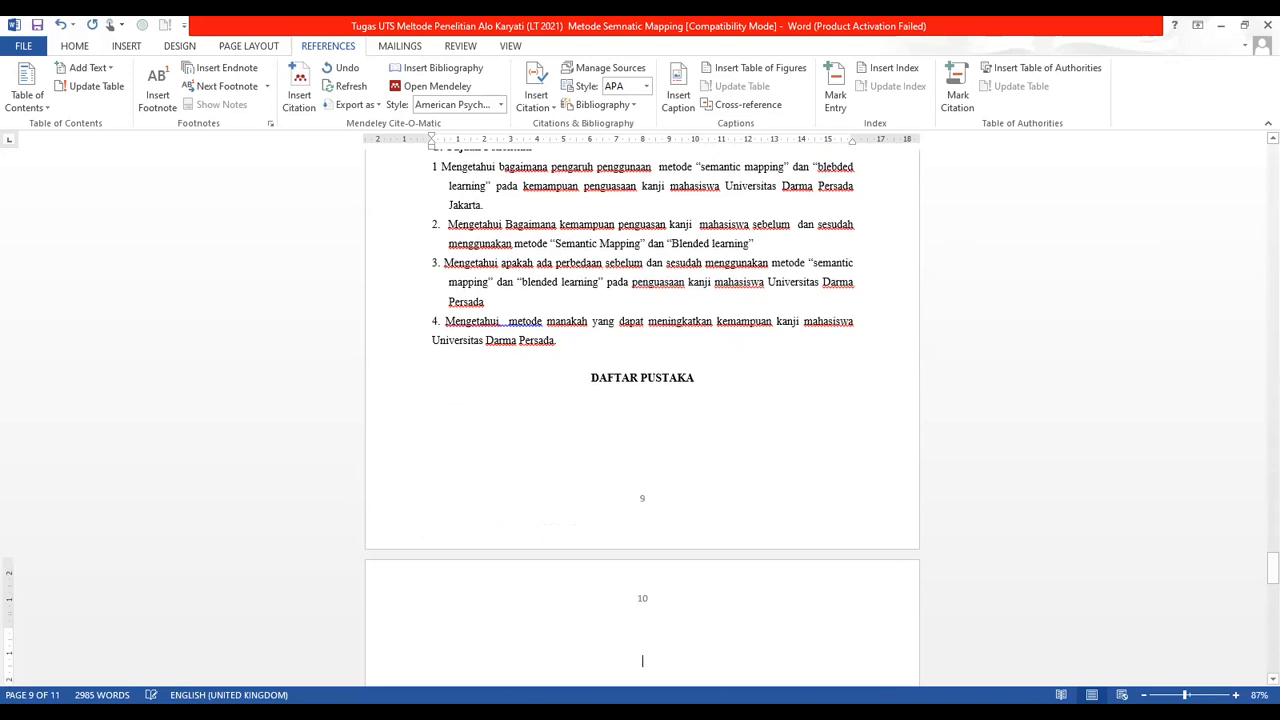
left_click(477, 430)
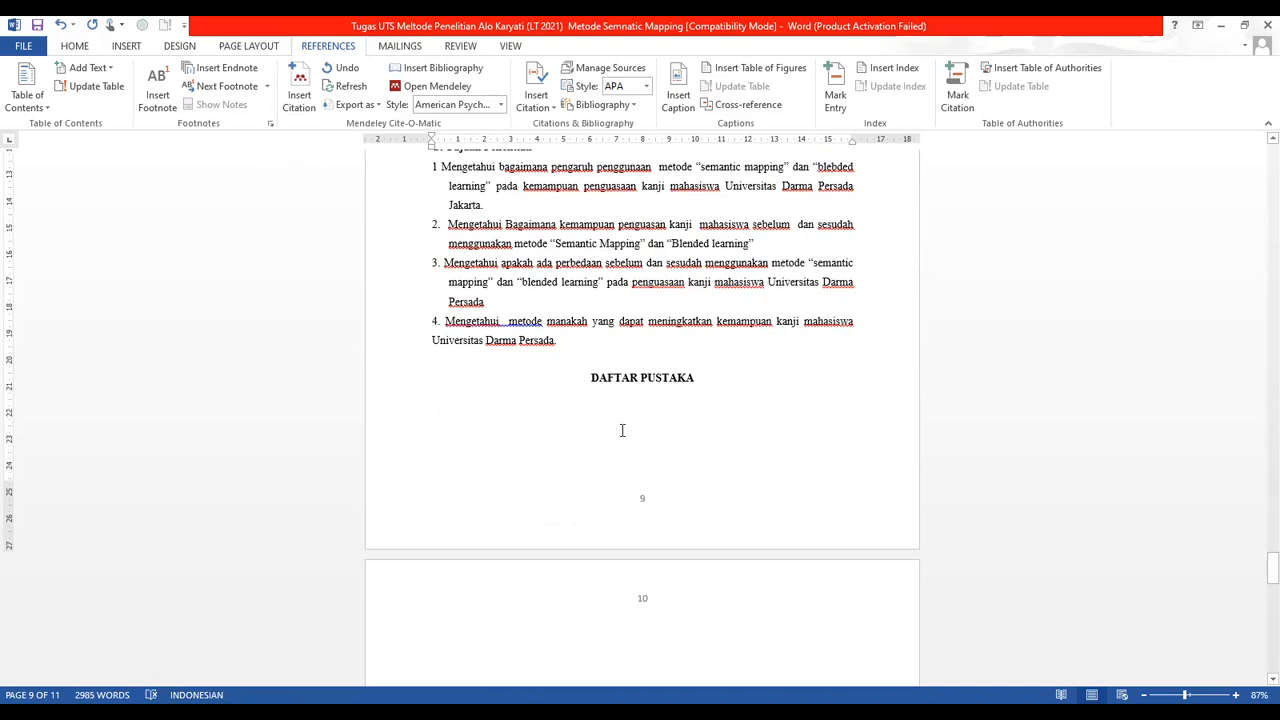
left_click(427, 67)
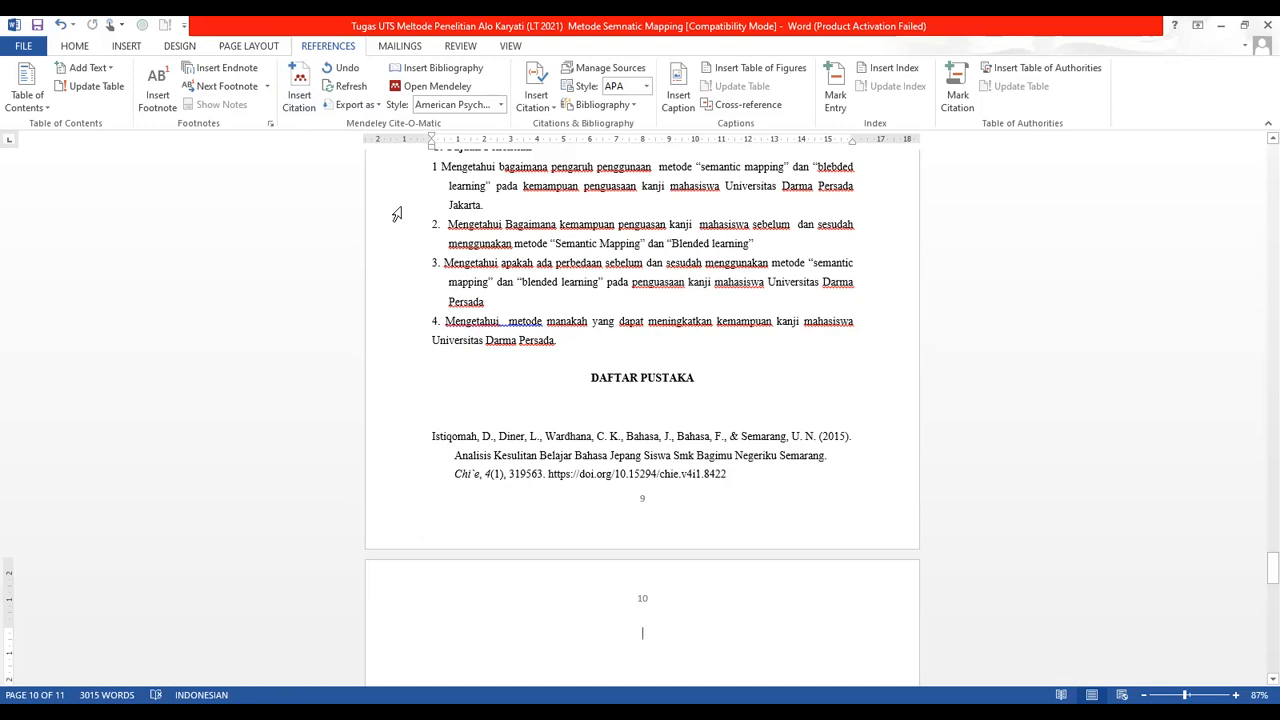
left_click(497, 434)
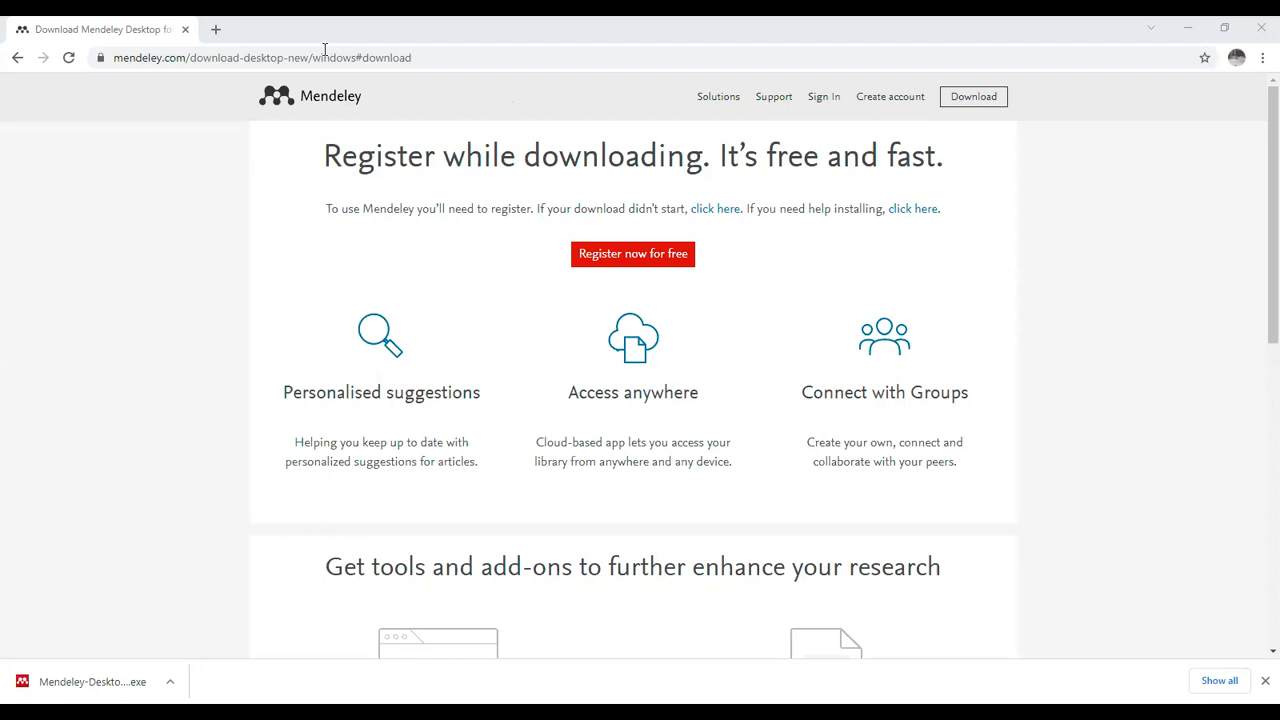
Search Google for 'kecelakaan tol cipali' from the Chrome address bar
left_click(270, 59)
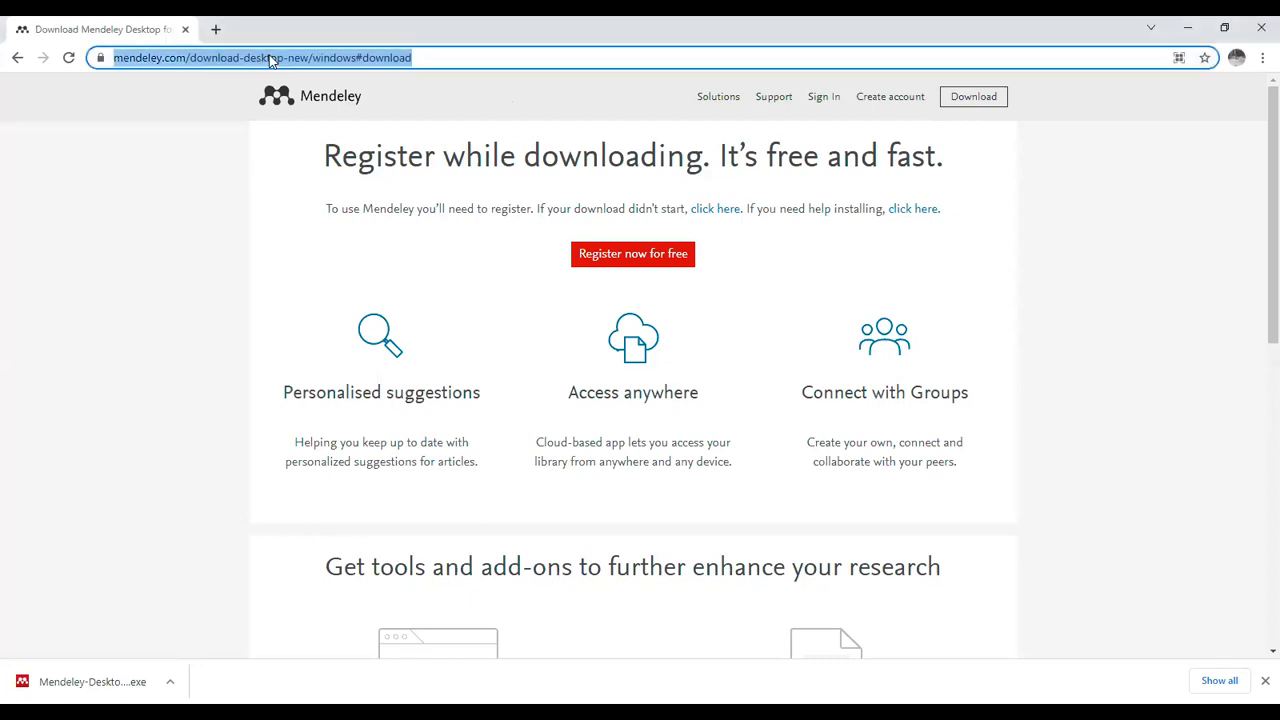
type("art")
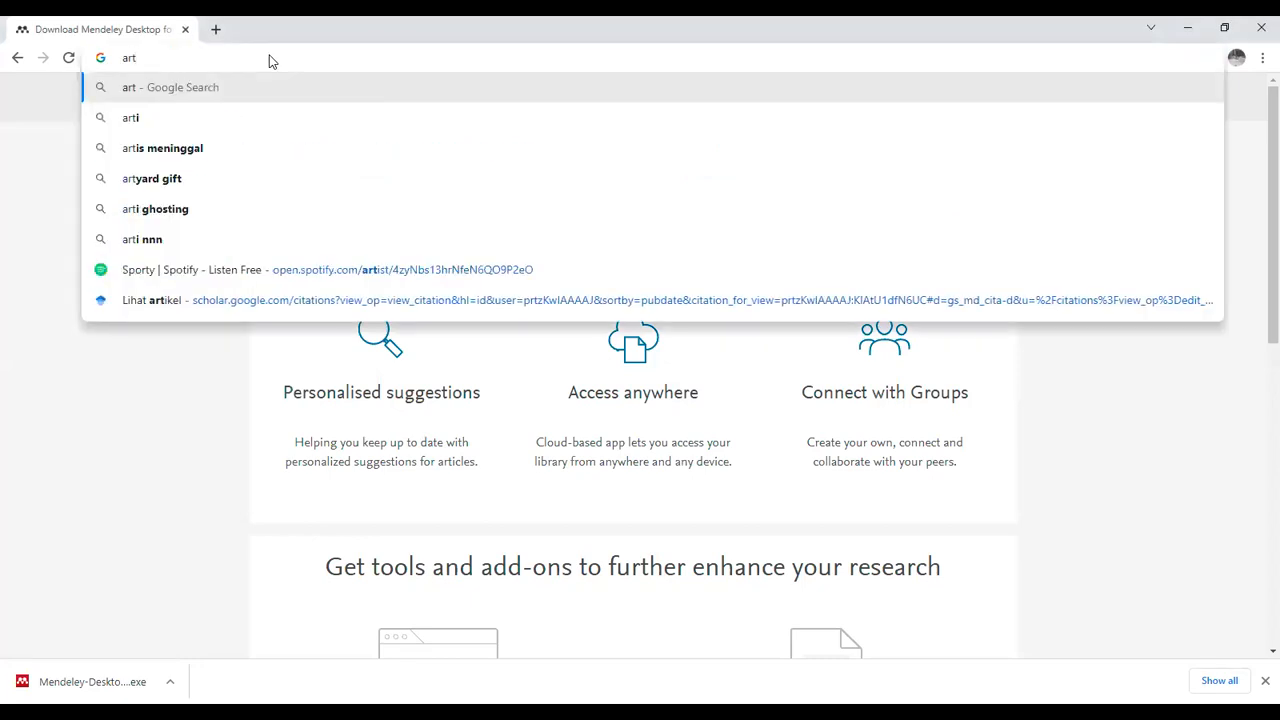
key("BackSpace")
key("BackSpace")
key("BackSpace")
type("kecelaka")
key("Down")
key("Down")
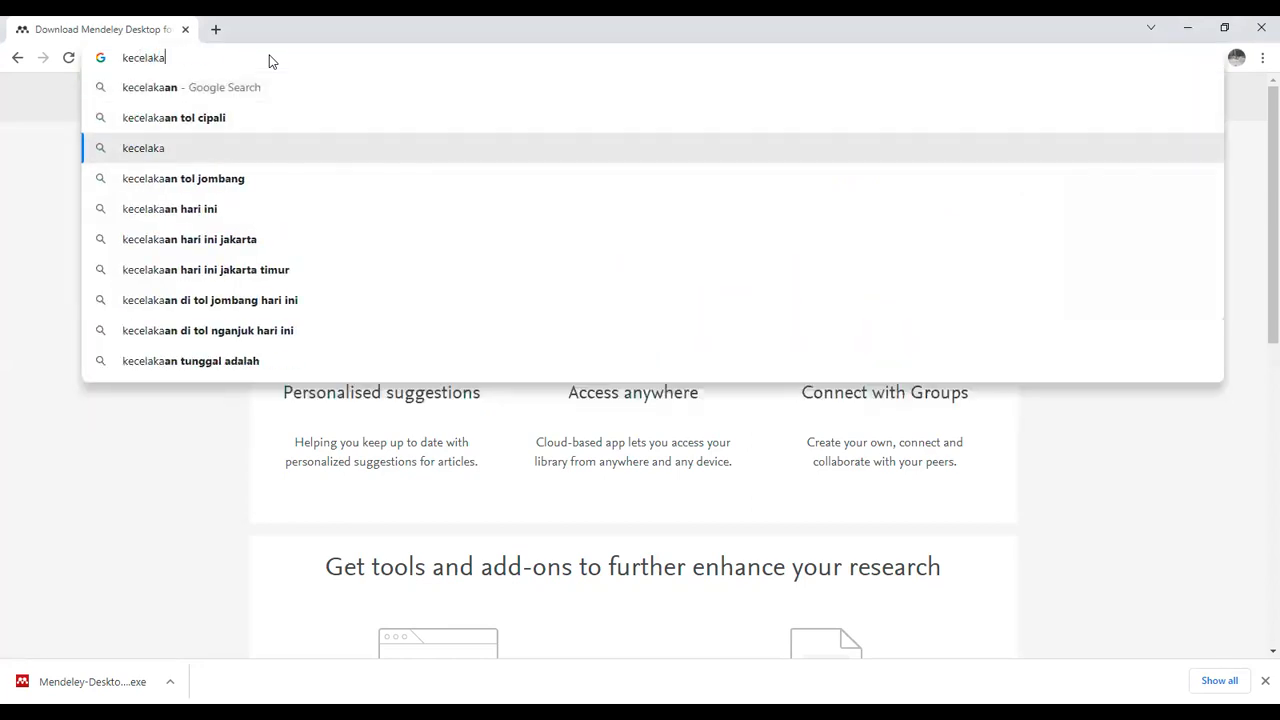
key("Up")
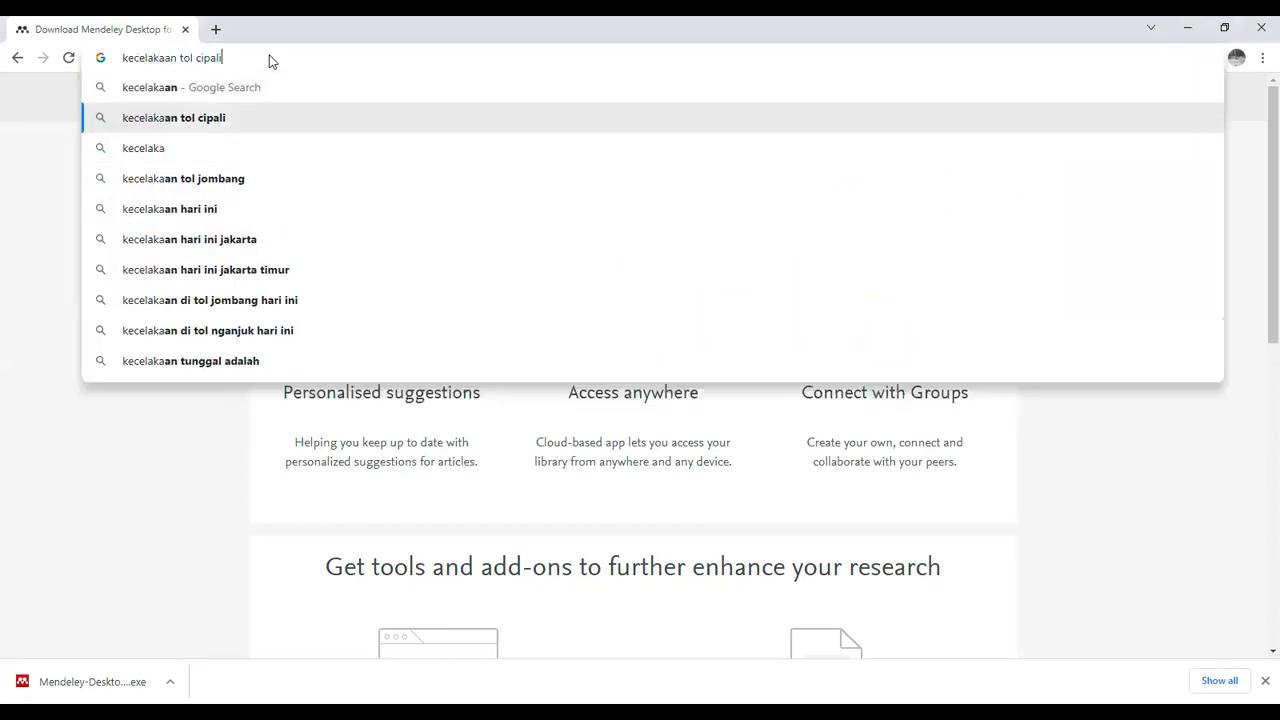
key("Return")
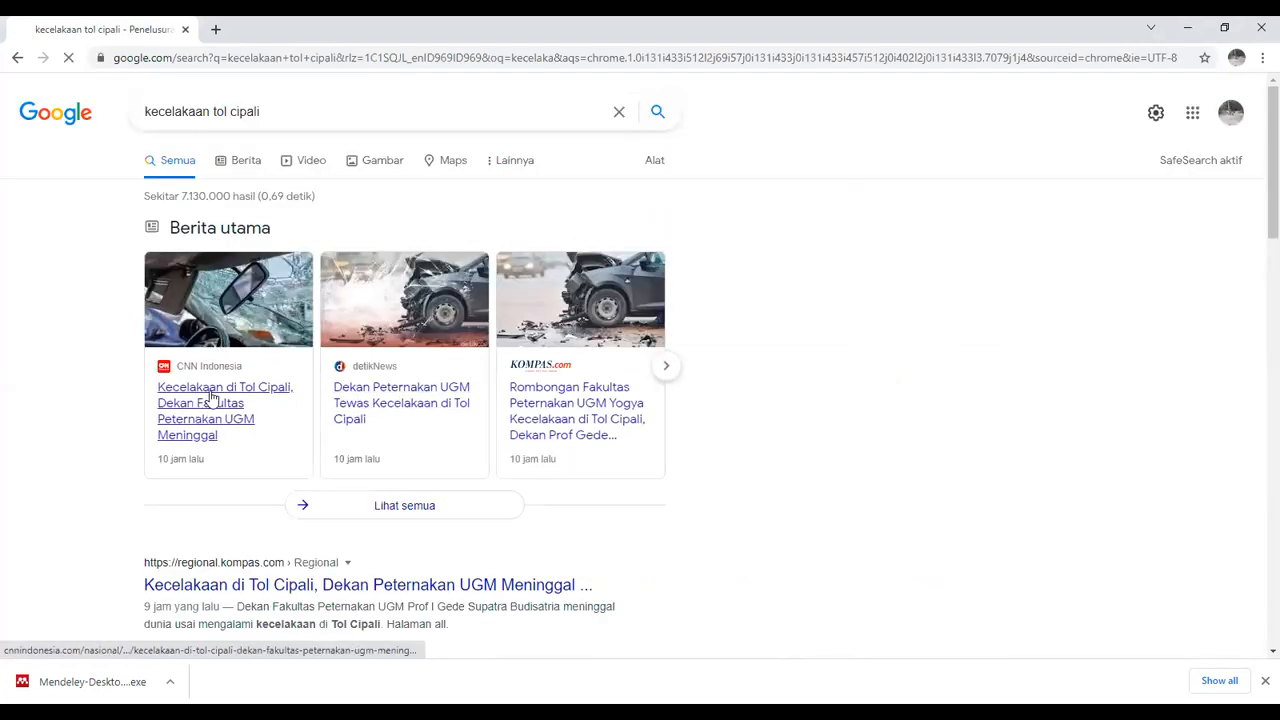
Open the CNN Indonesia news article about the Tol Cipali accident from the results
left_click(211, 398)
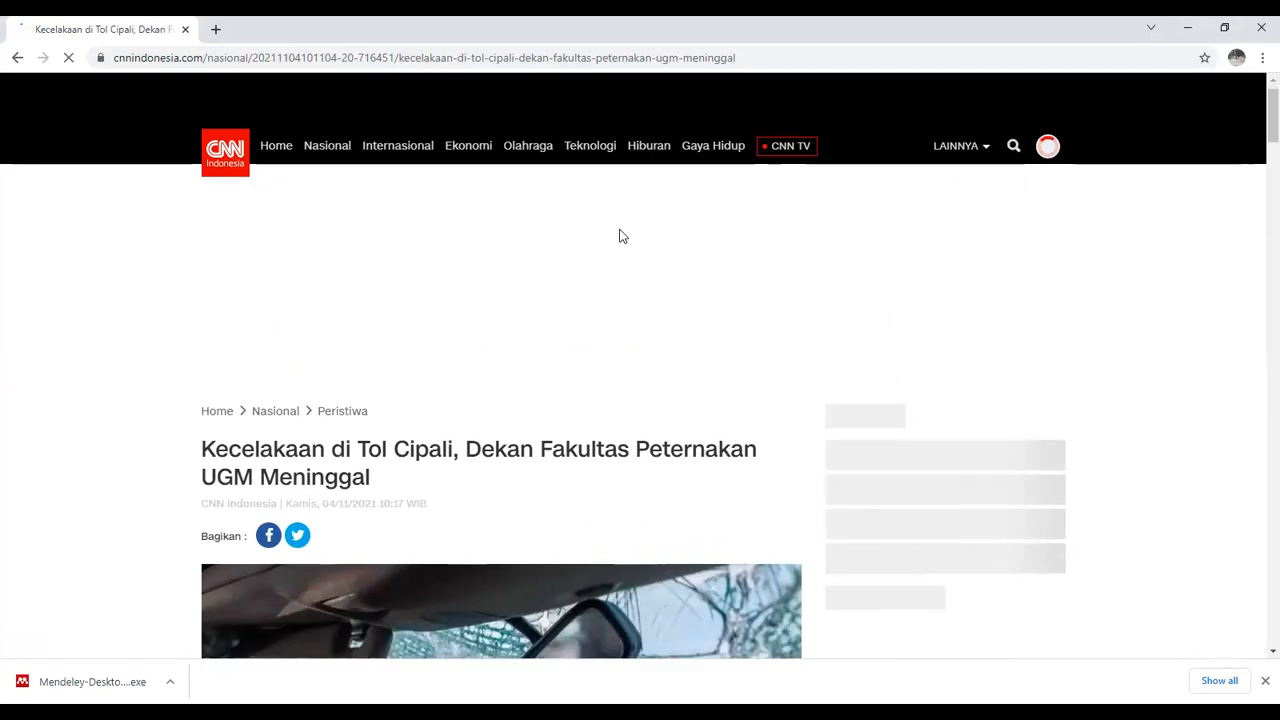
scroll(620, 235, "down", 3)
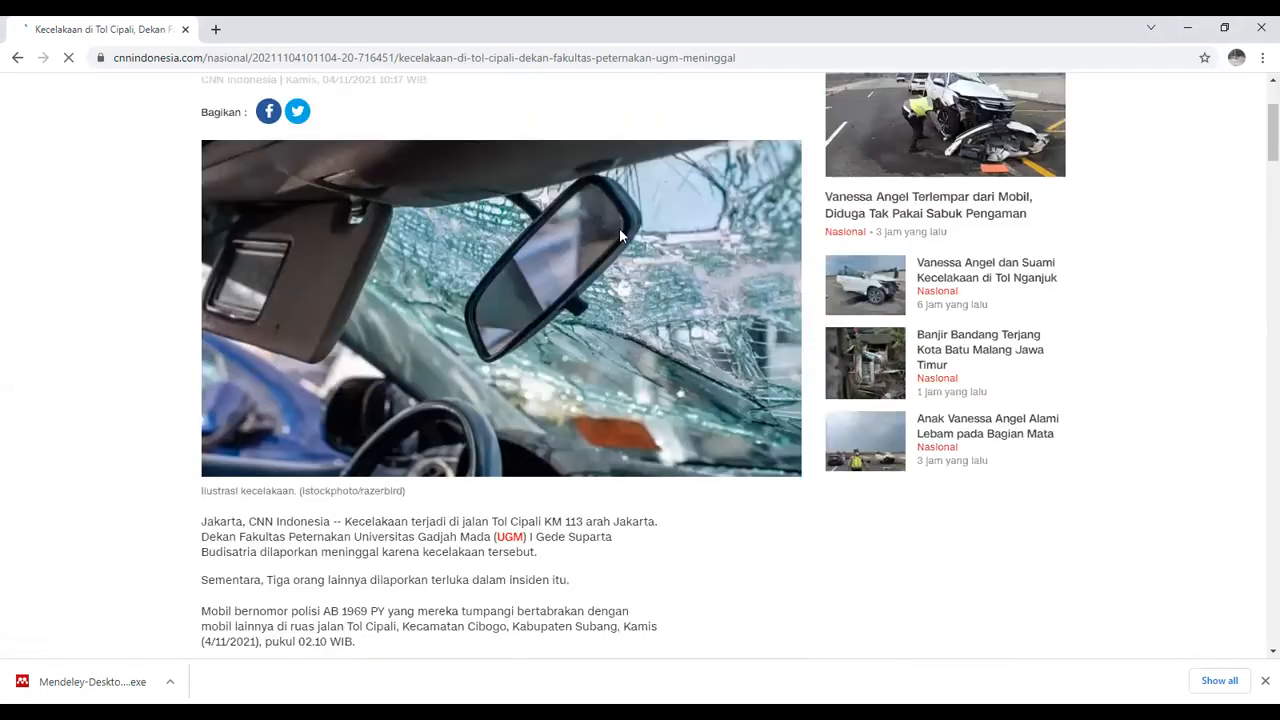
scroll(620, 235, "up", 1)
scroll(620, 236, "up", 2)
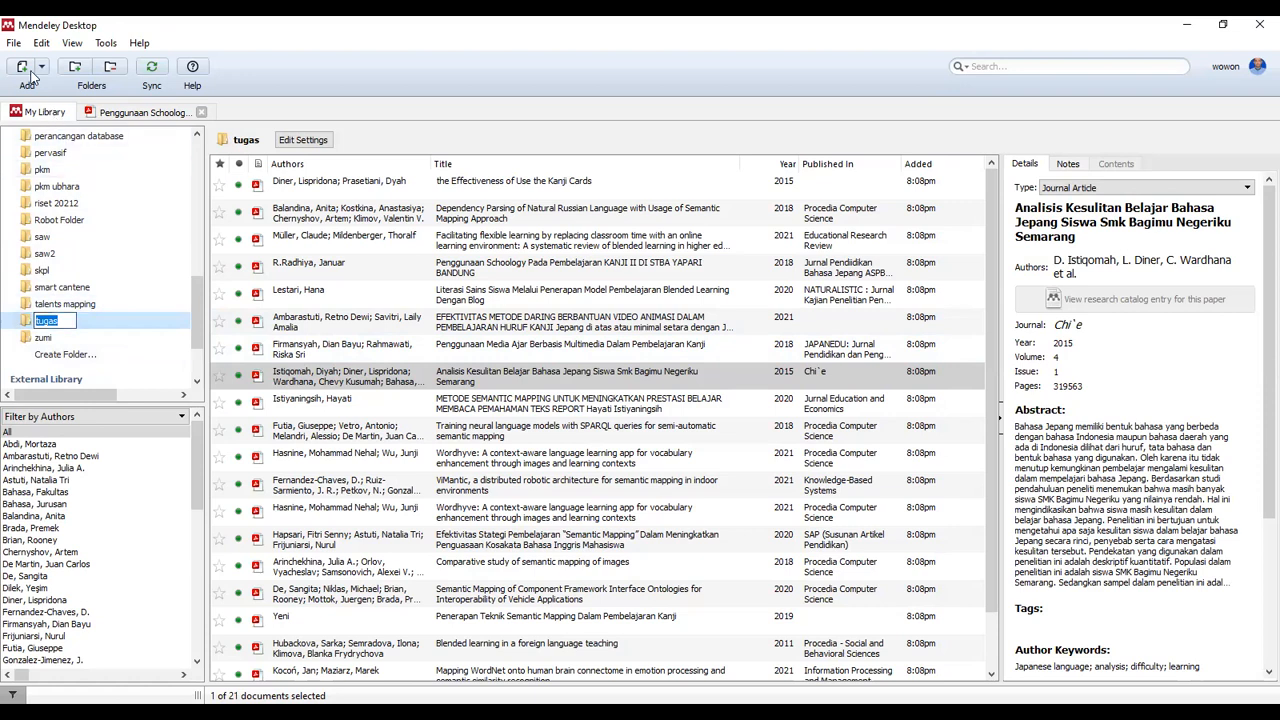
Add a new manual entry in Mendeley and set its reference type to Web Page
left_click(15, 45)
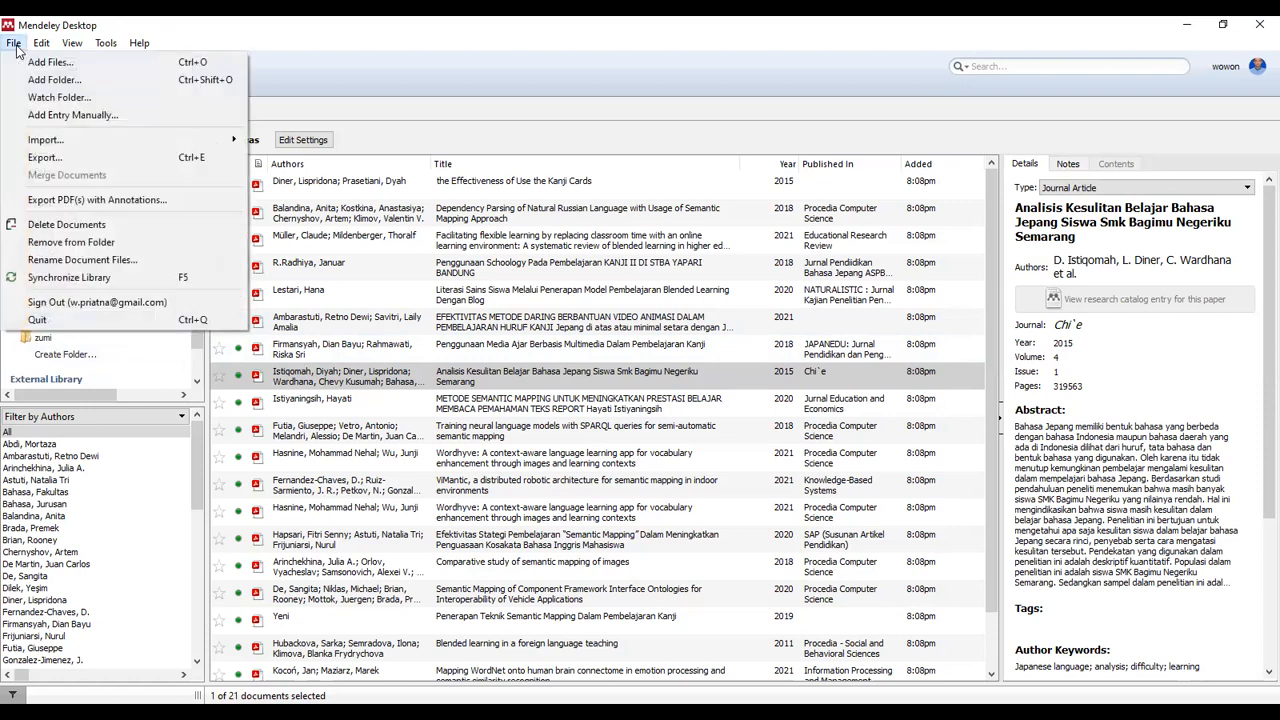
left_click(82, 119)
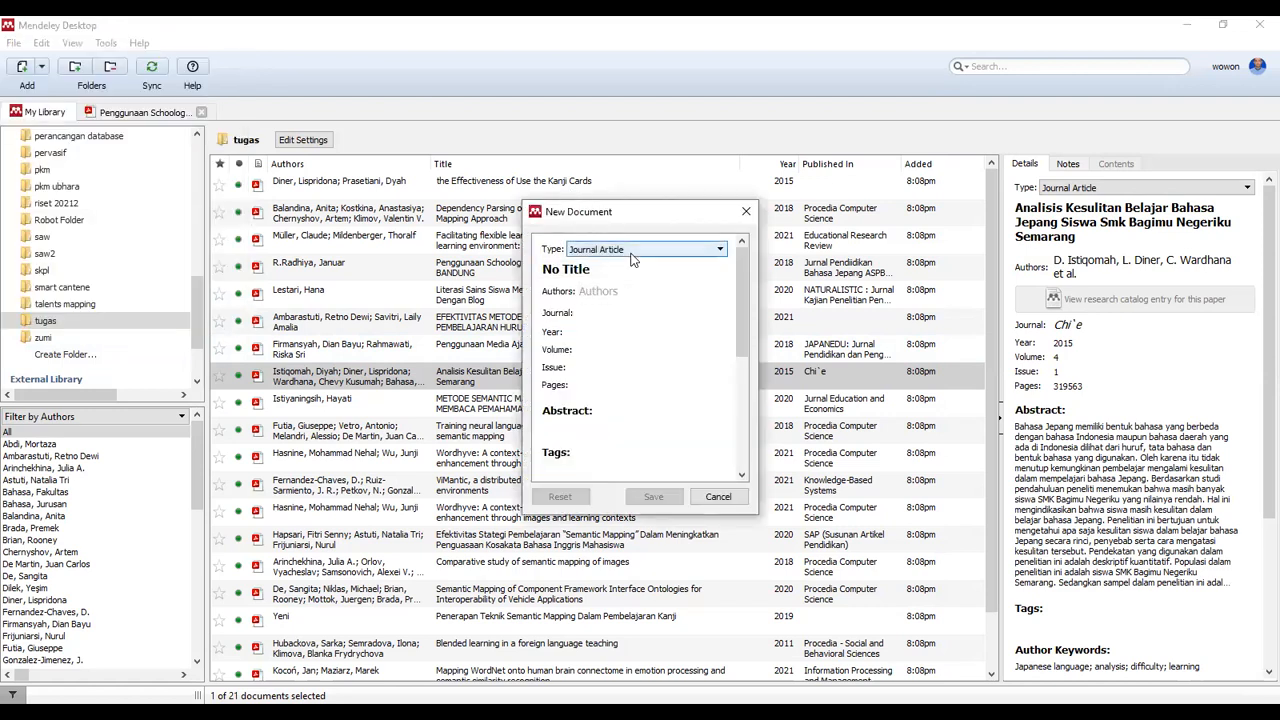
left_click(631, 252)
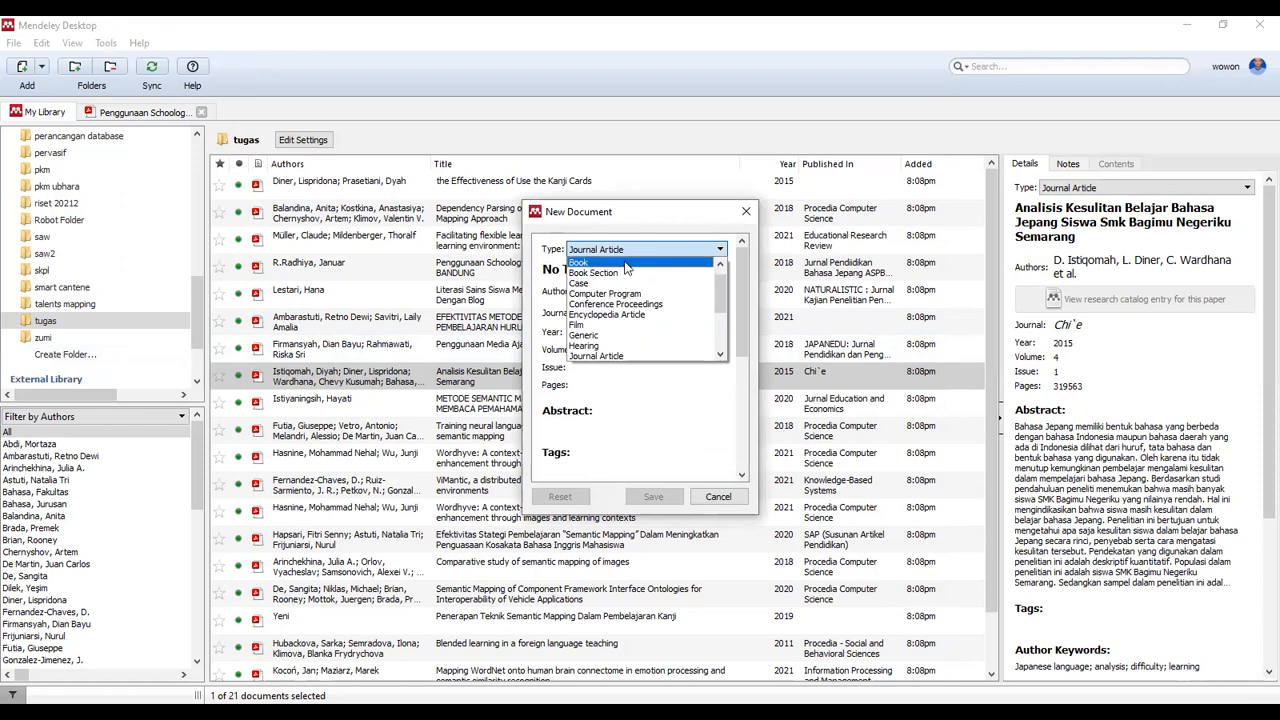
left_click(625, 254)
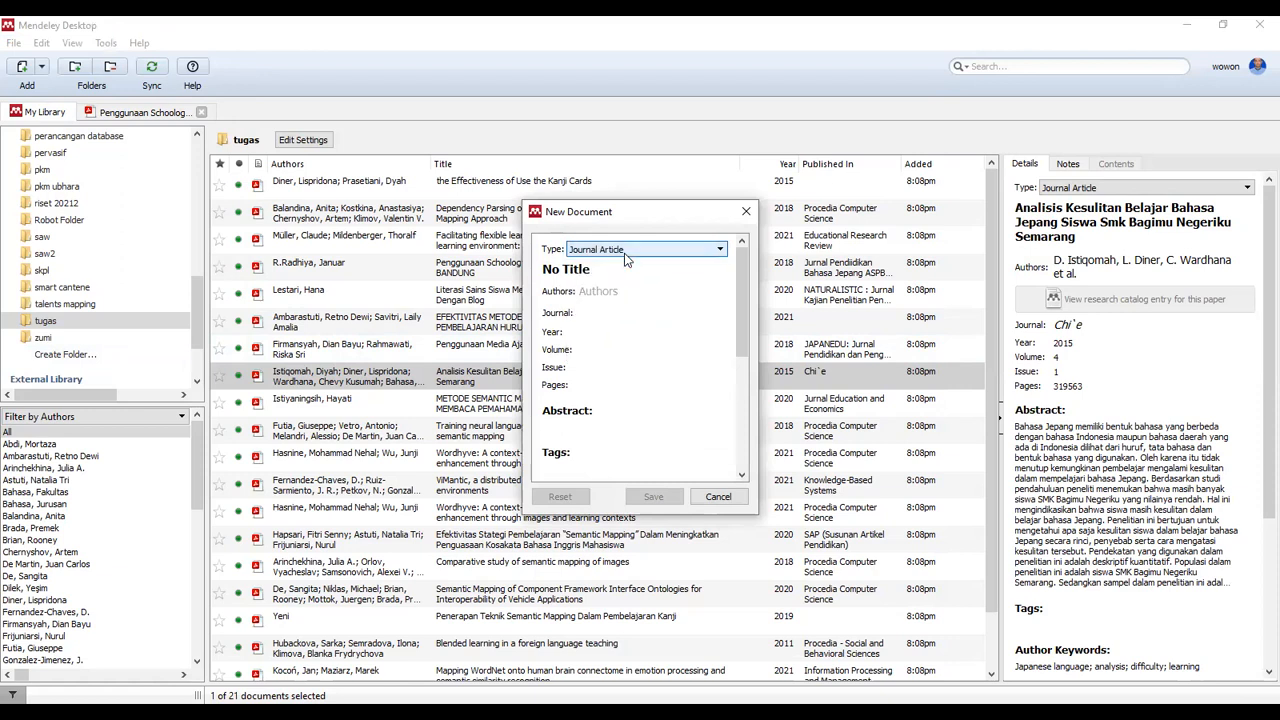
left_click(625, 255)
left_click_drag(717, 297, 721, 336)
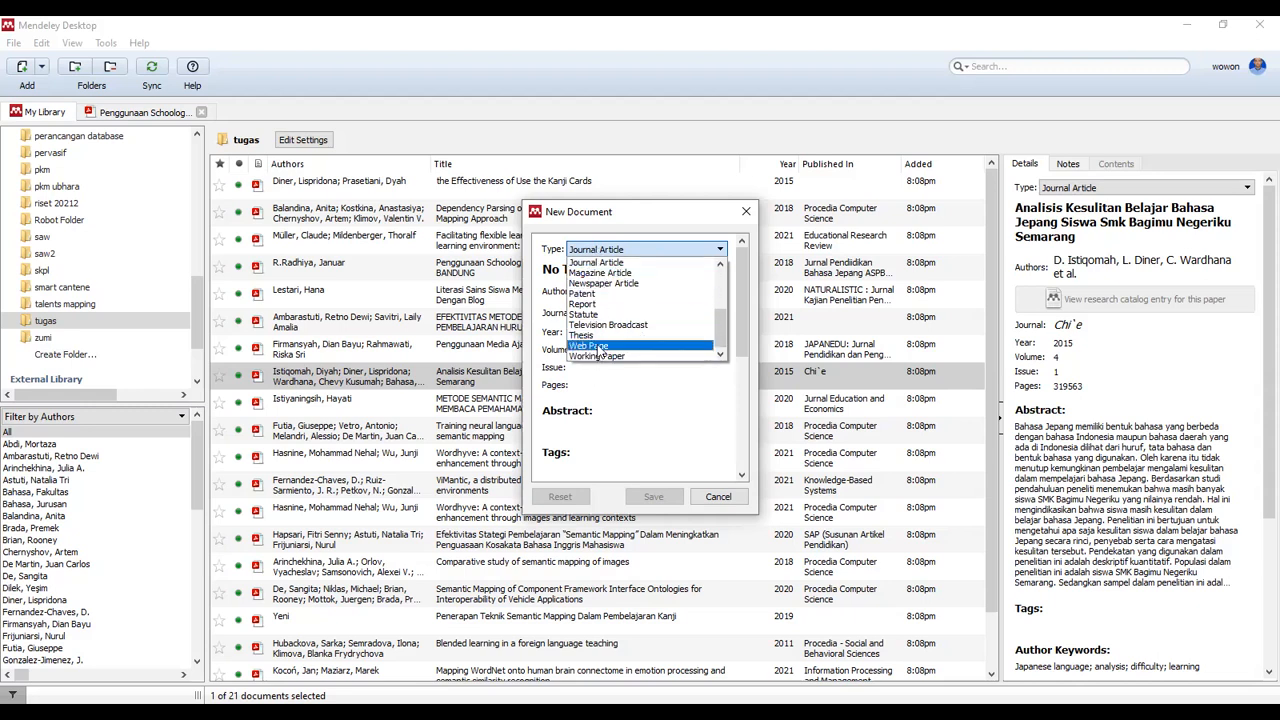
left_click(598, 346)
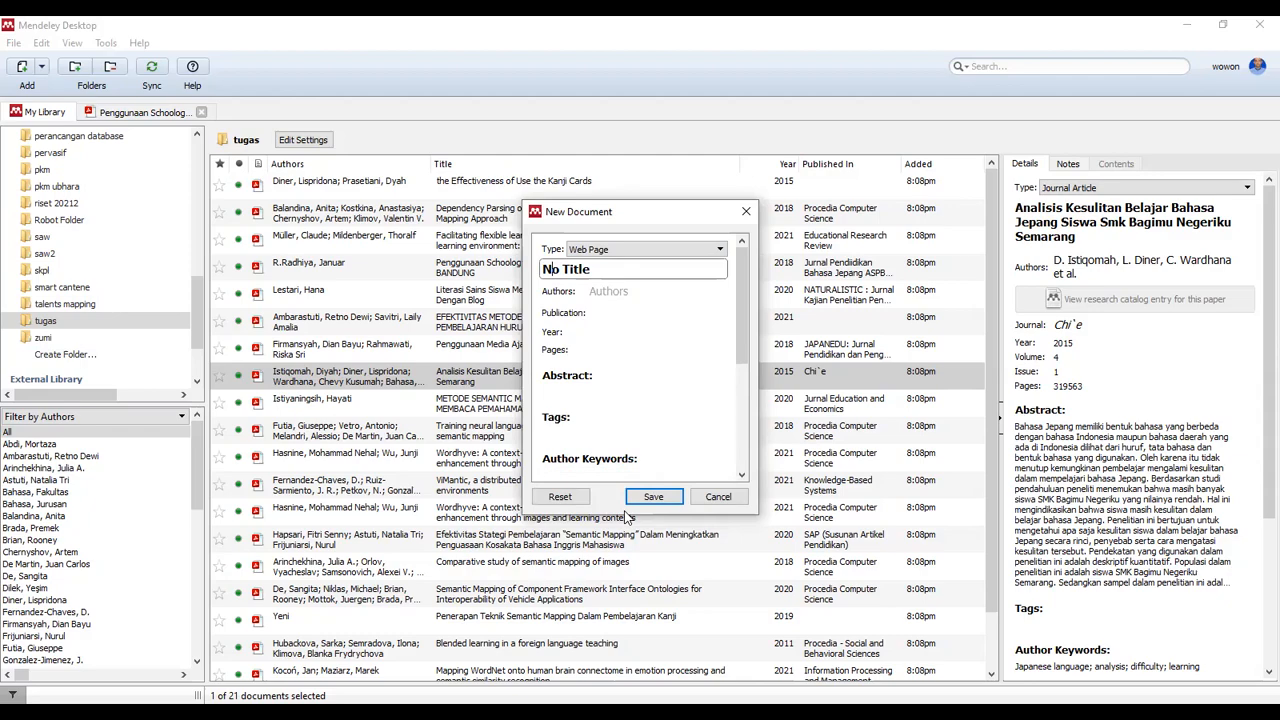
Copy the CNN article's headline in Chrome and select the 'No Title' placeholder in Mendeley
key("alt+Tab")
left_click_drag(201, 216, 381, 248)
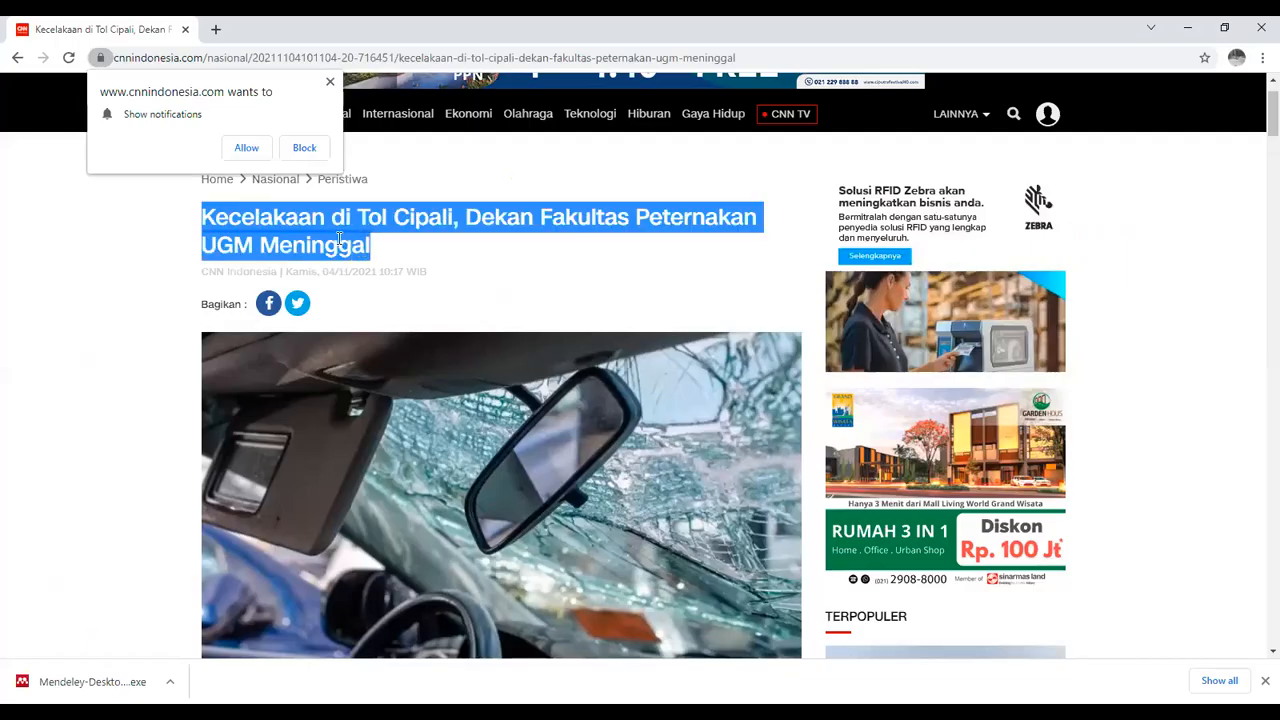
right_click(339, 242)
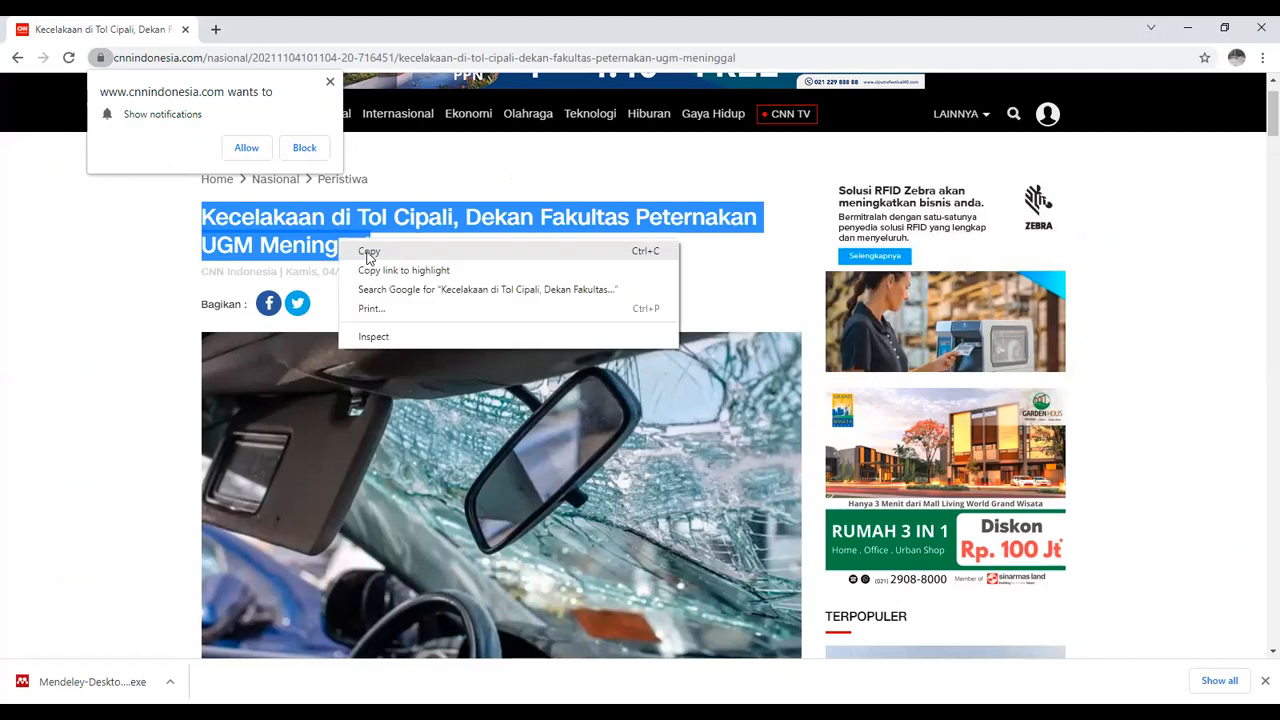
left_click(720, 653)
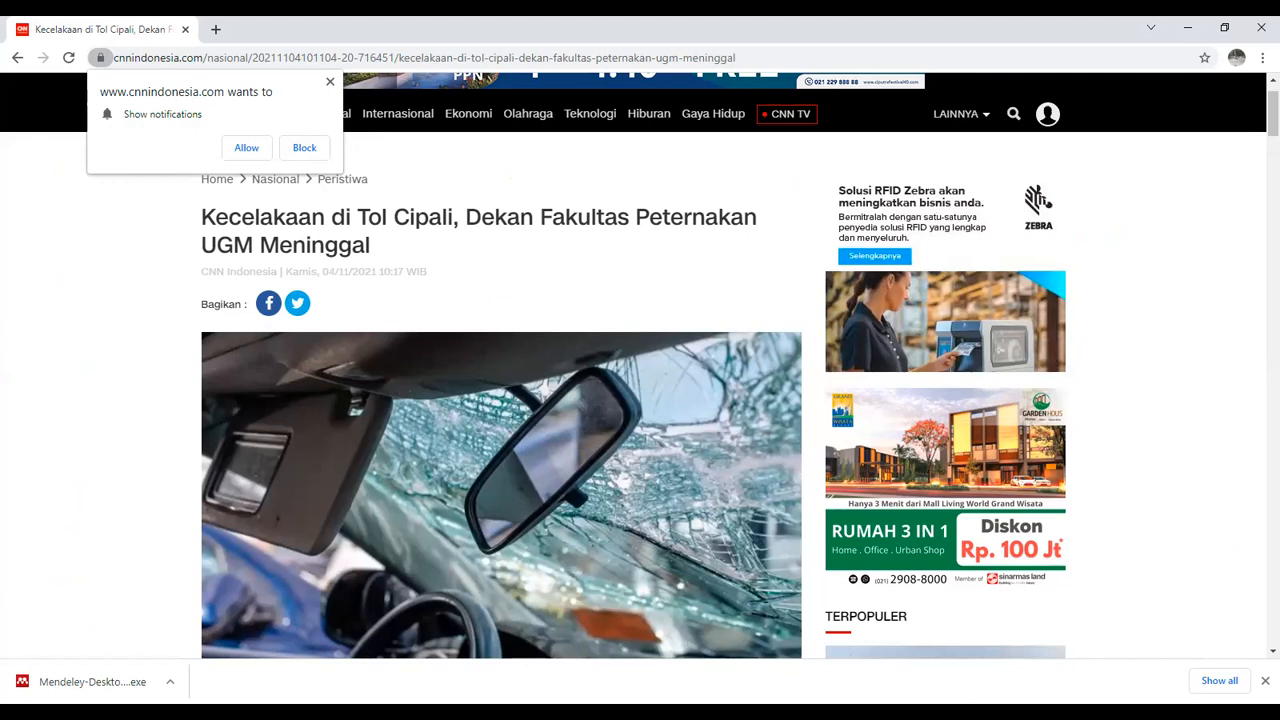
key("alt+Tab")
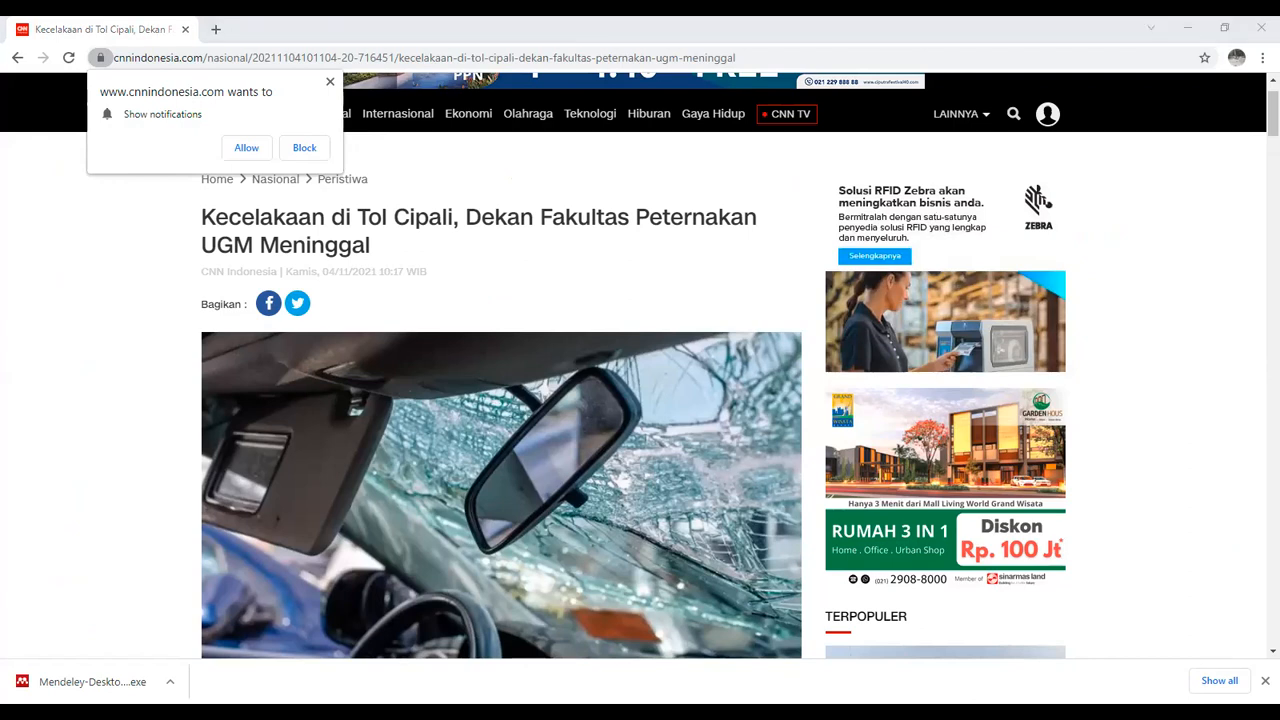
left_click_drag(592, 265, 541, 265)
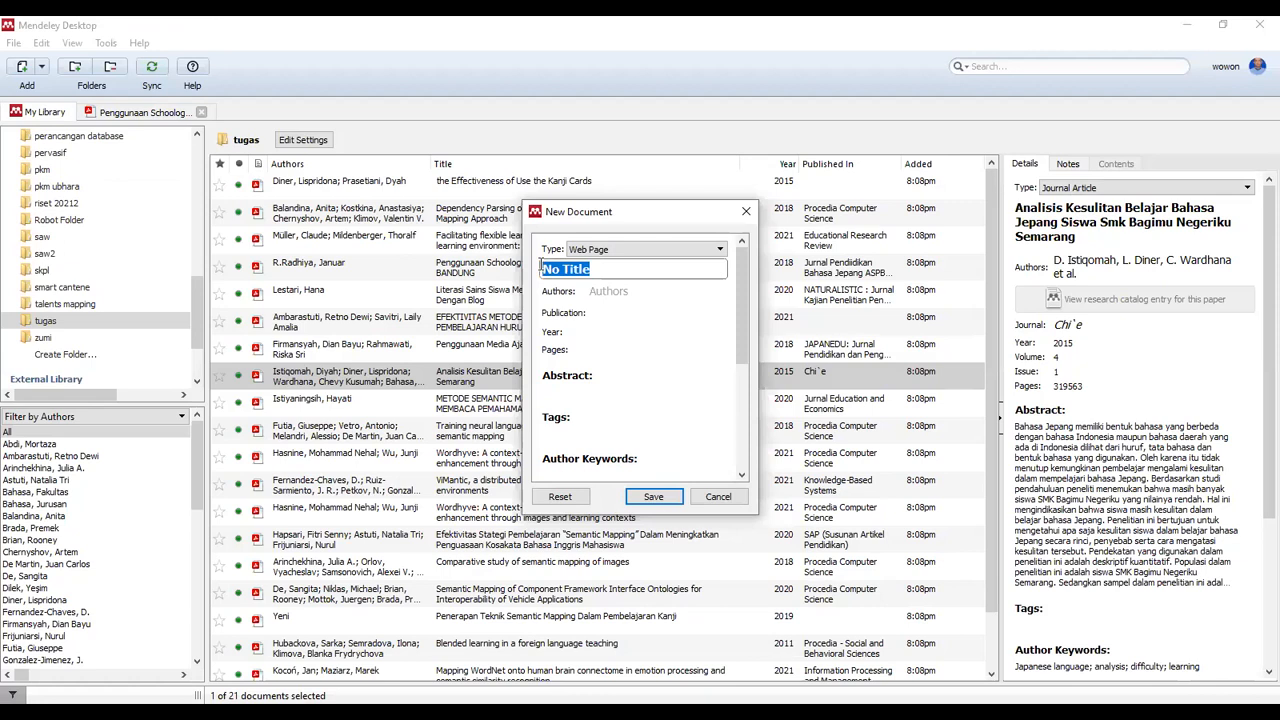
Paste the CNN headline into the title and delete the pasted app promotion line
key("ctrl+v")
left_click_drag(718, 322, 716, 285)
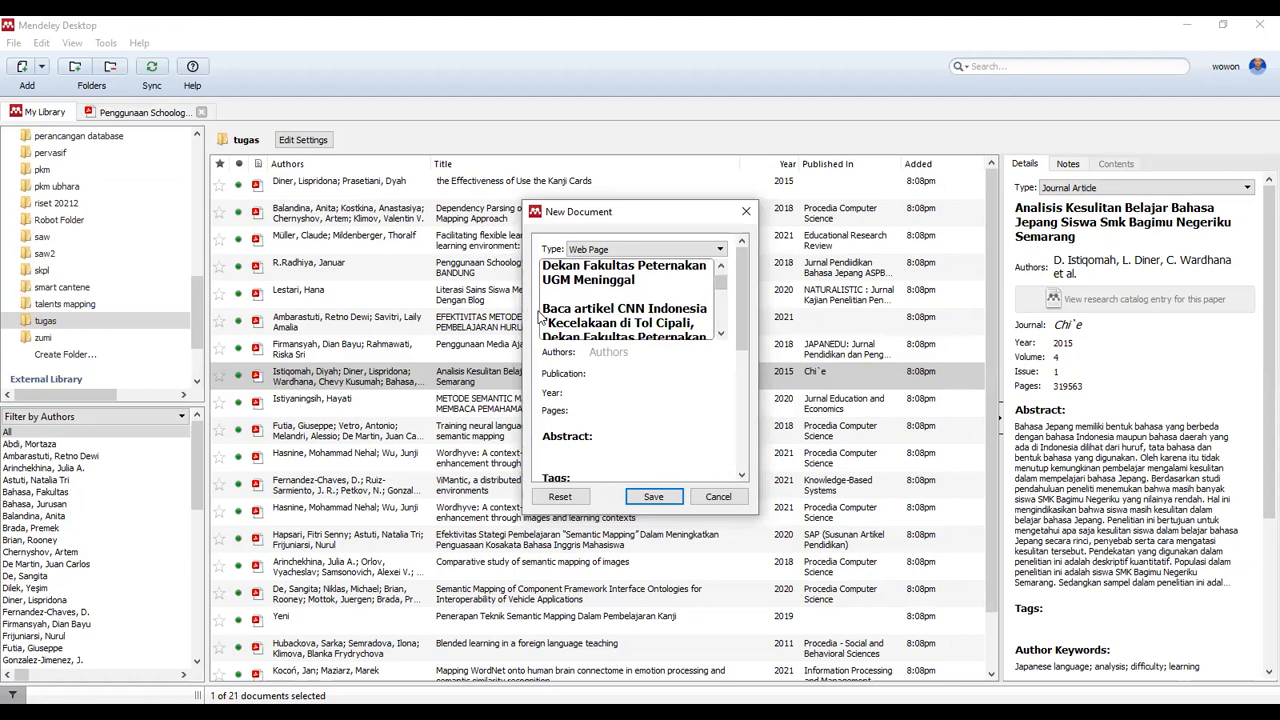
left_click_drag(543, 308, 699, 351)
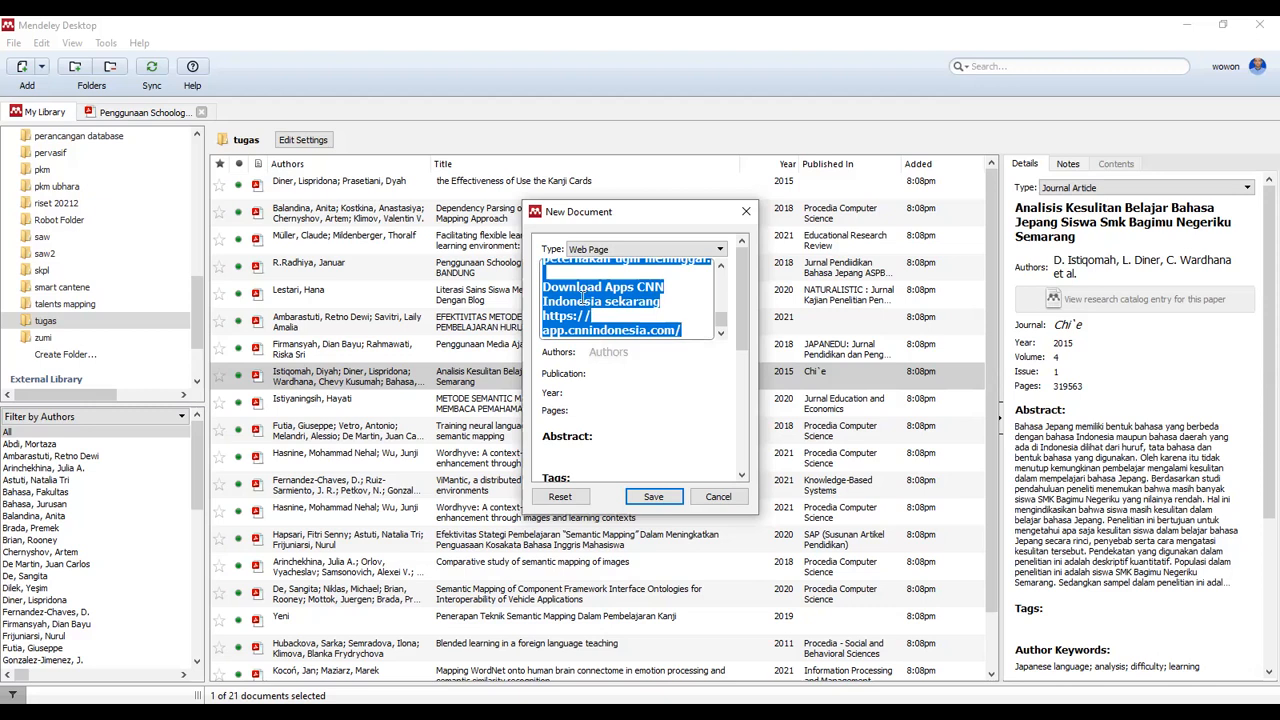
left_click(584, 299)
left_click_drag(544, 287, 690, 331)
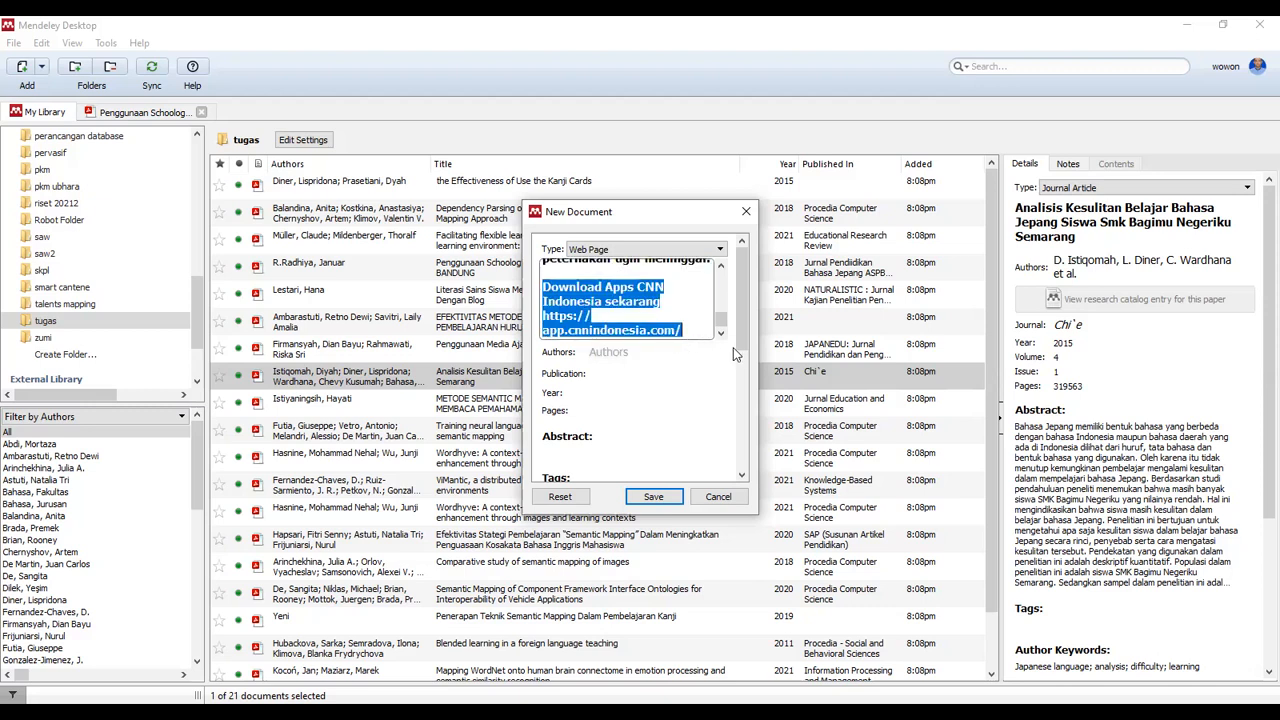
key("BackSpace")
Remove the leftover 'Baca artikel' link text so only the headline remains as title
left_click_drag(711, 302, 545, 305)
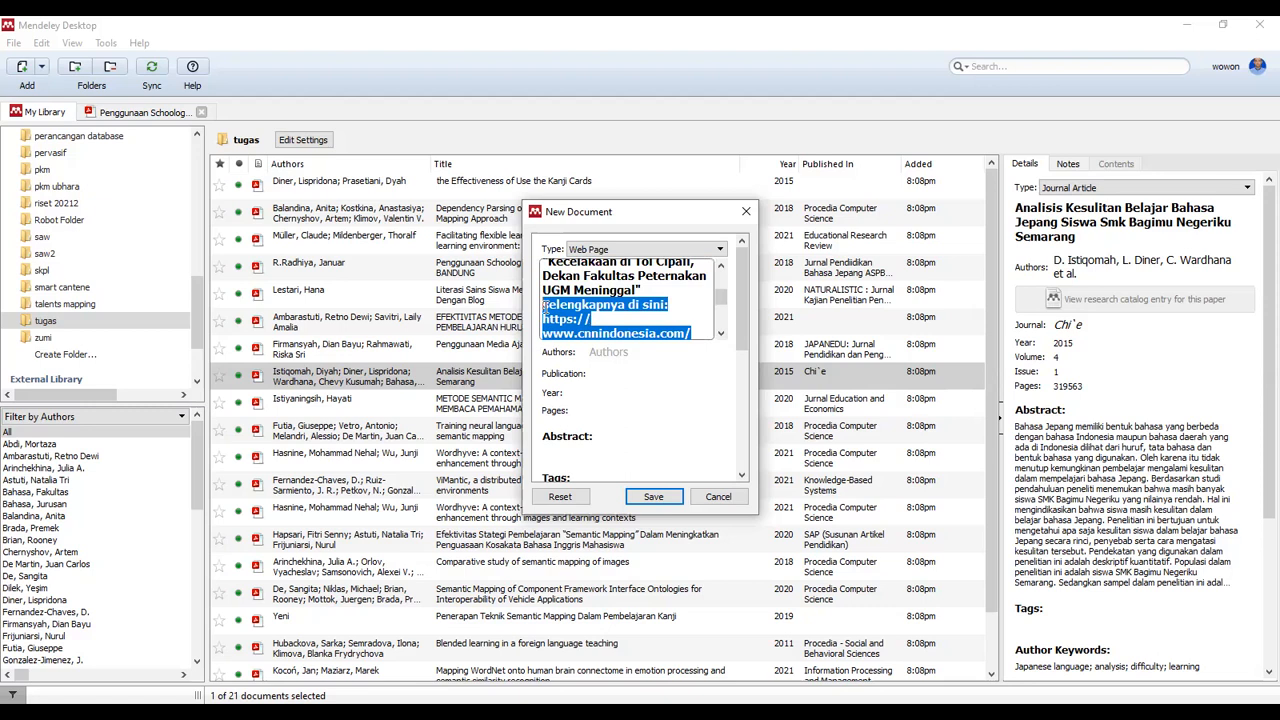
key("BackSpace")
left_click_drag(725, 313, 724, 292)
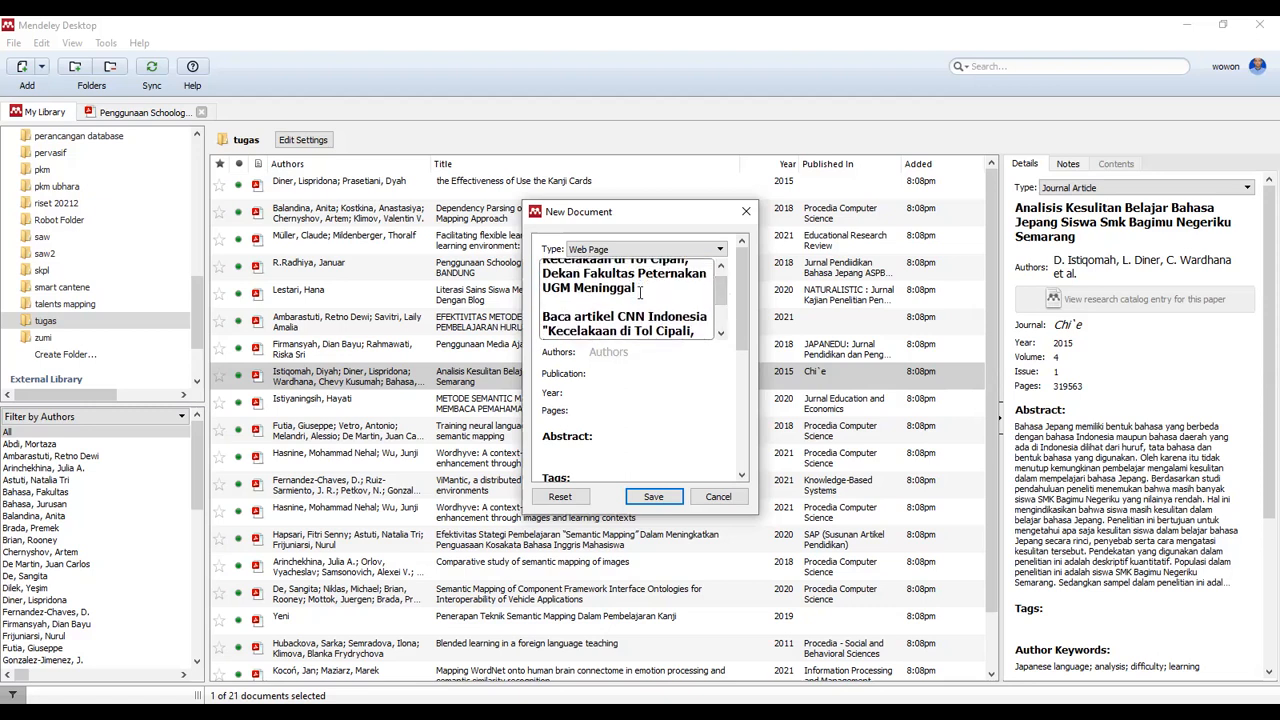
left_click_drag(543, 316, 633, 385)
left_click_drag(721, 310, 720, 277)
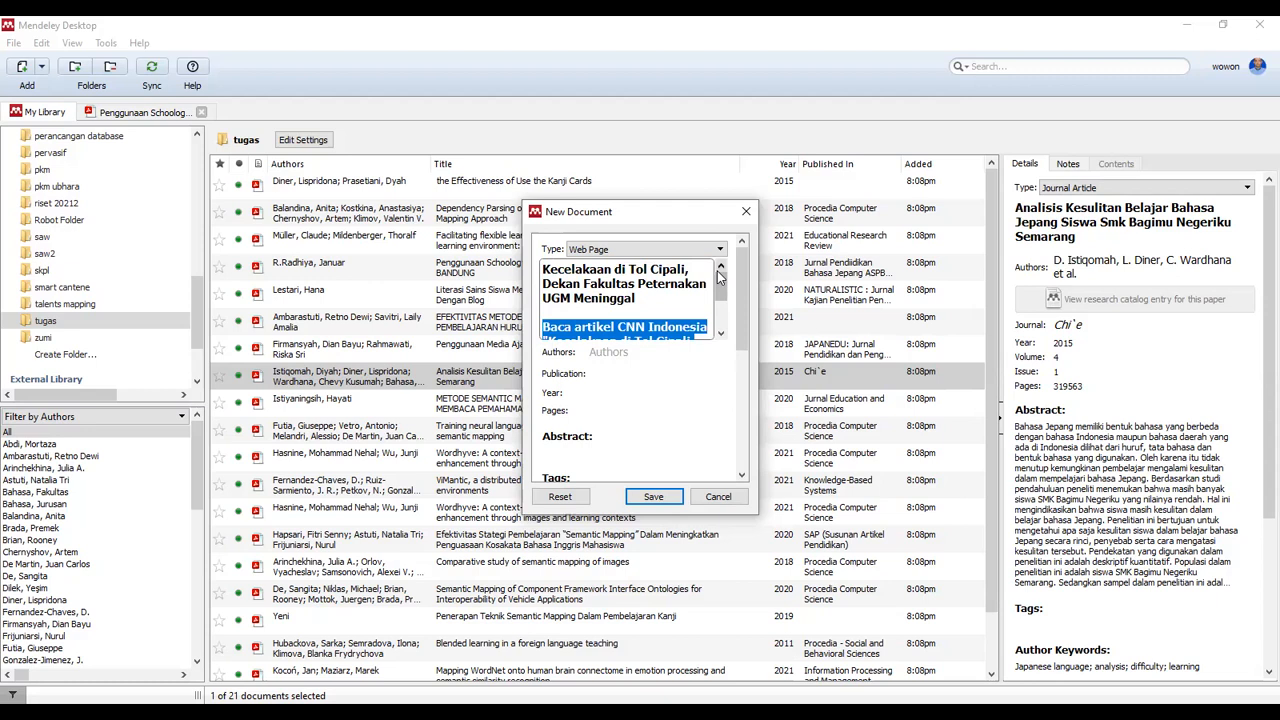
key("BackSpace")
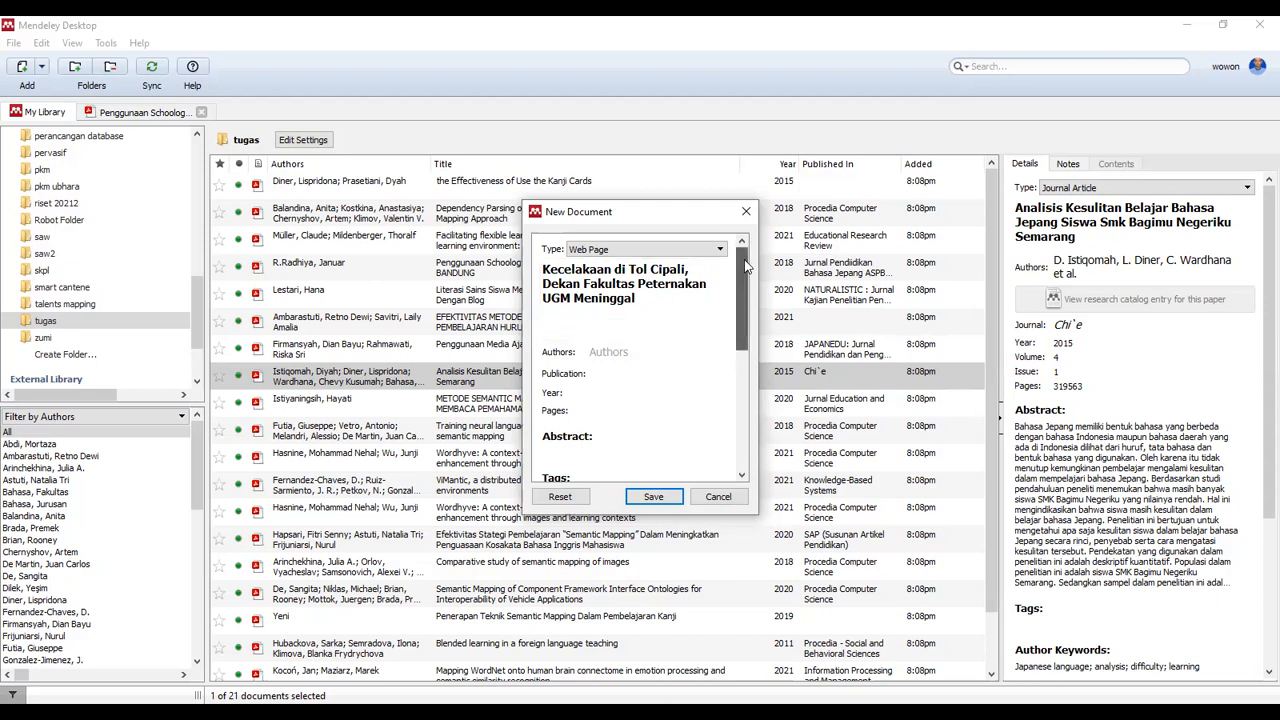
left_click(611, 350)
left_click(611, 350)
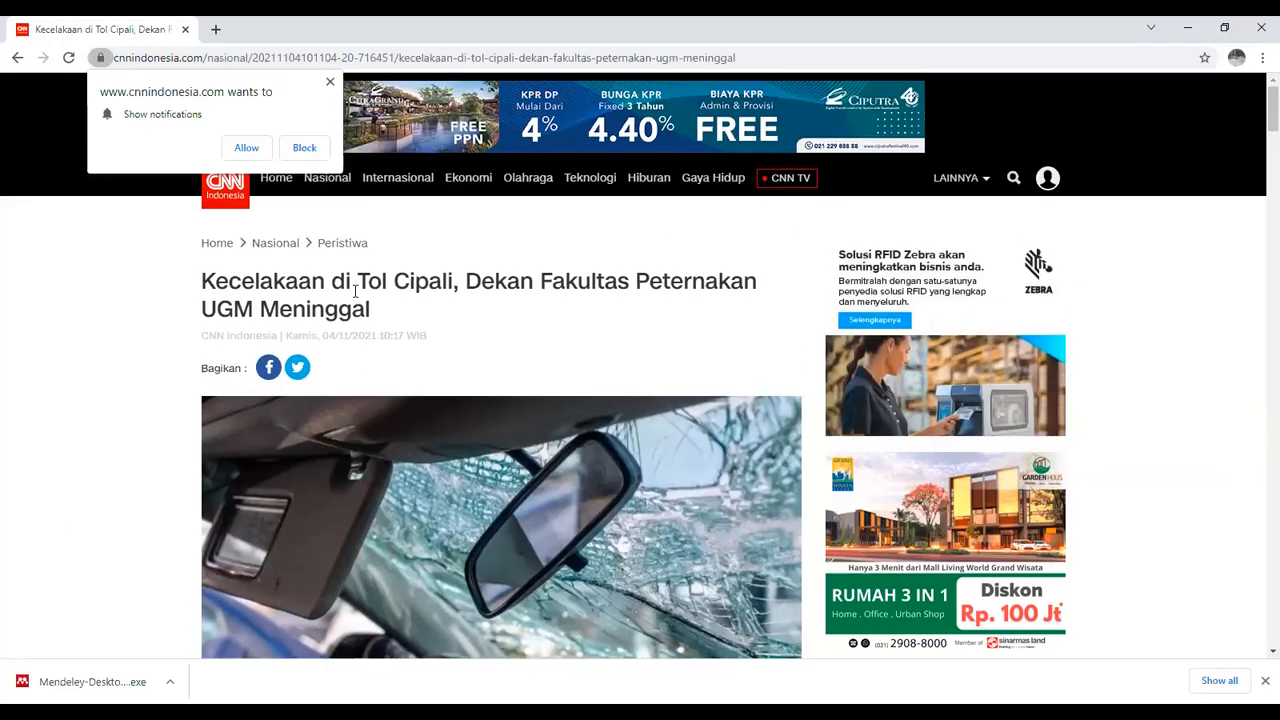
Copy the 'CNN Indonesia' byline under the article headline in Chrome
mouse_move(208, 335)
left_mouse_down()
mouse_move(285, 333)
mouse_move(203, 337)
left_mouse_up()
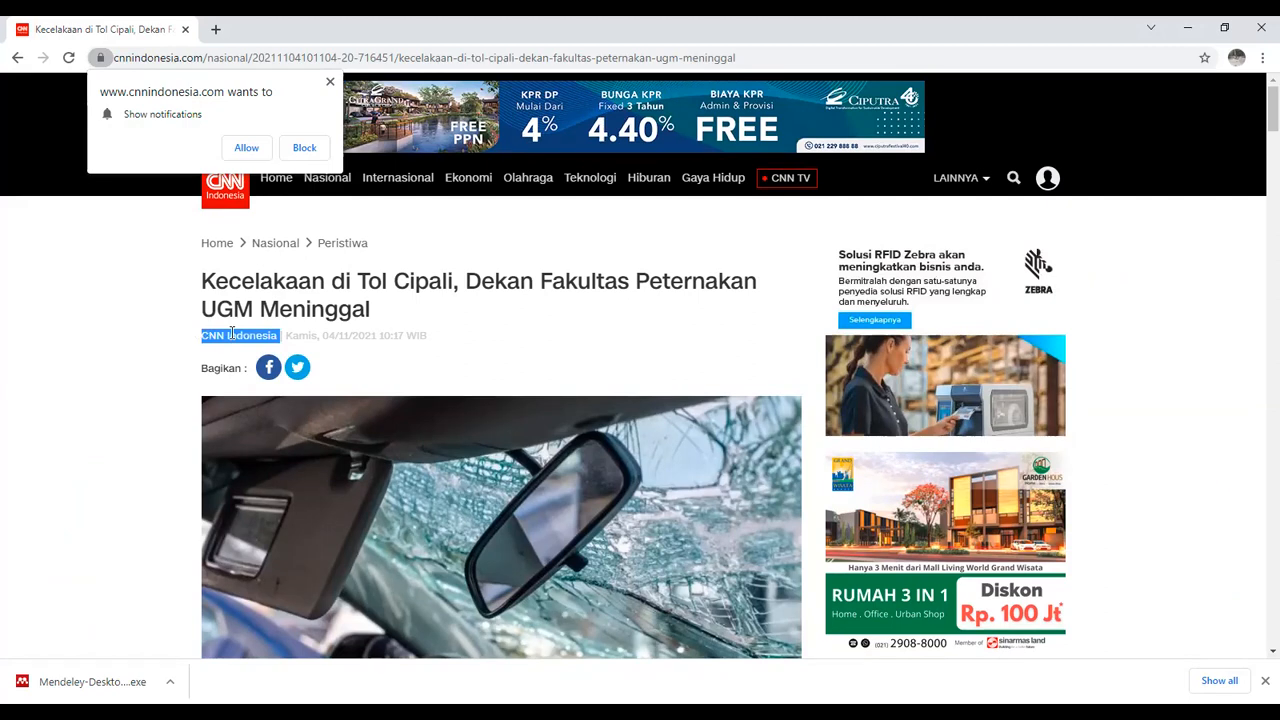
right_click(232, 334)
left_click(257, 346)
scroll(255, 346, "down", 5)
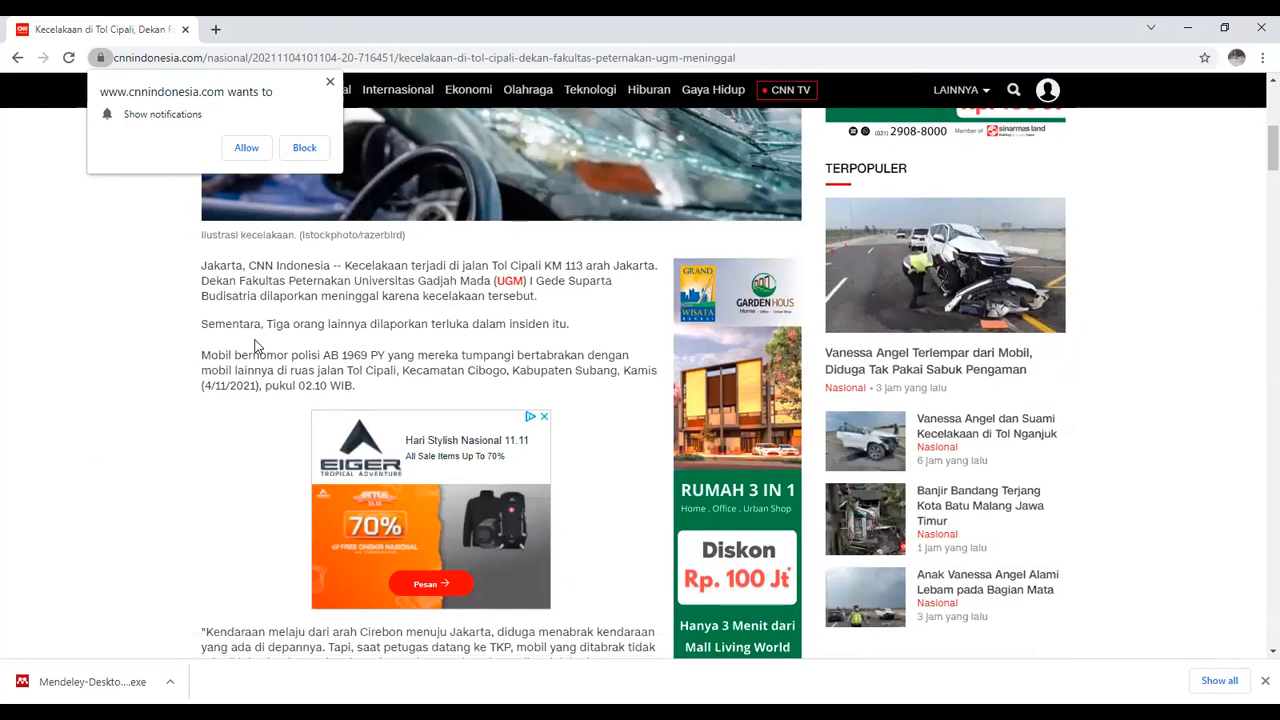
scroll(255, 346, "up", 5)
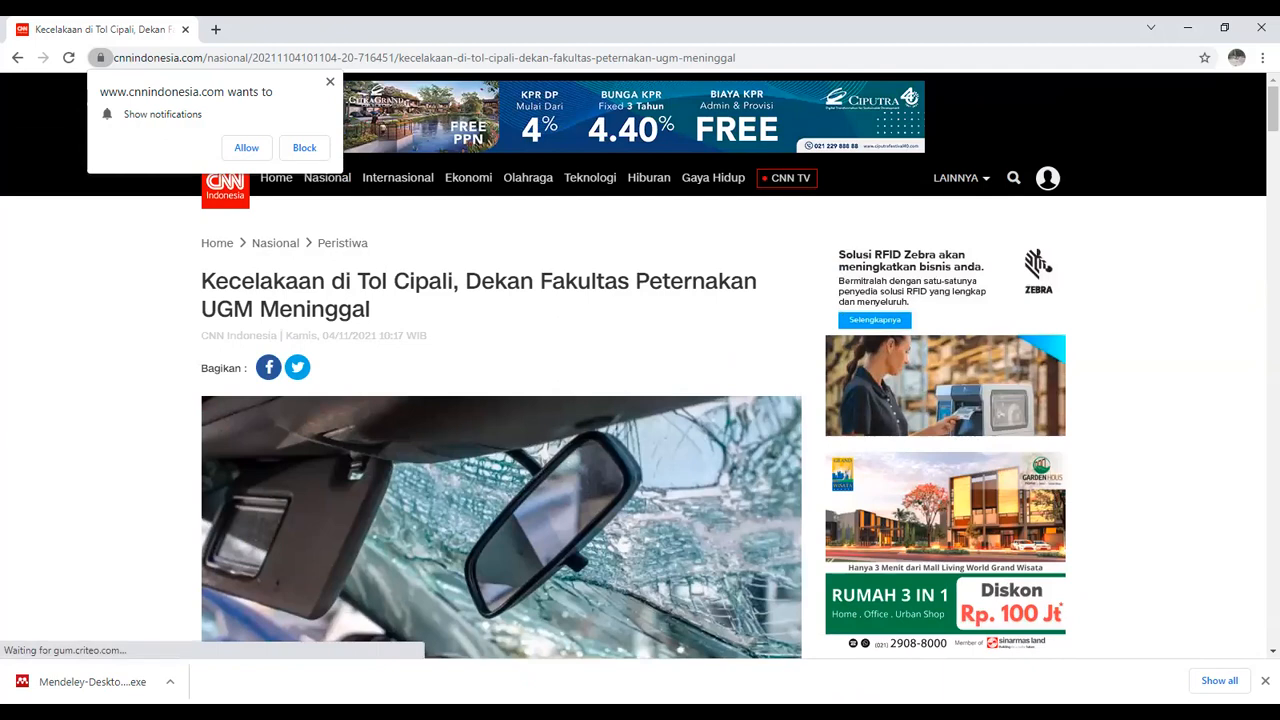
scroll(628, 388, "up", 2)
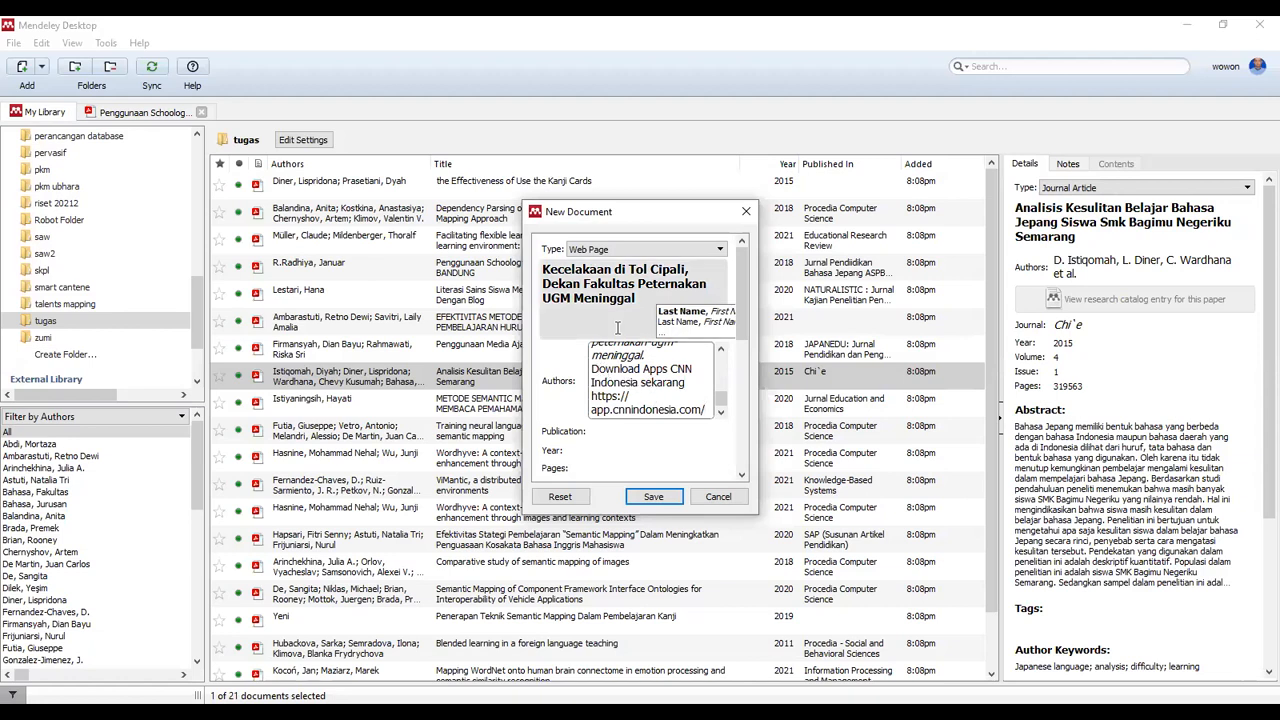
Delete the stray pasted text from Authors, leaving the author as 'Indonesia, CNN'
left_click(628, 381)
left_click_drag(720, 396, 719, 354)
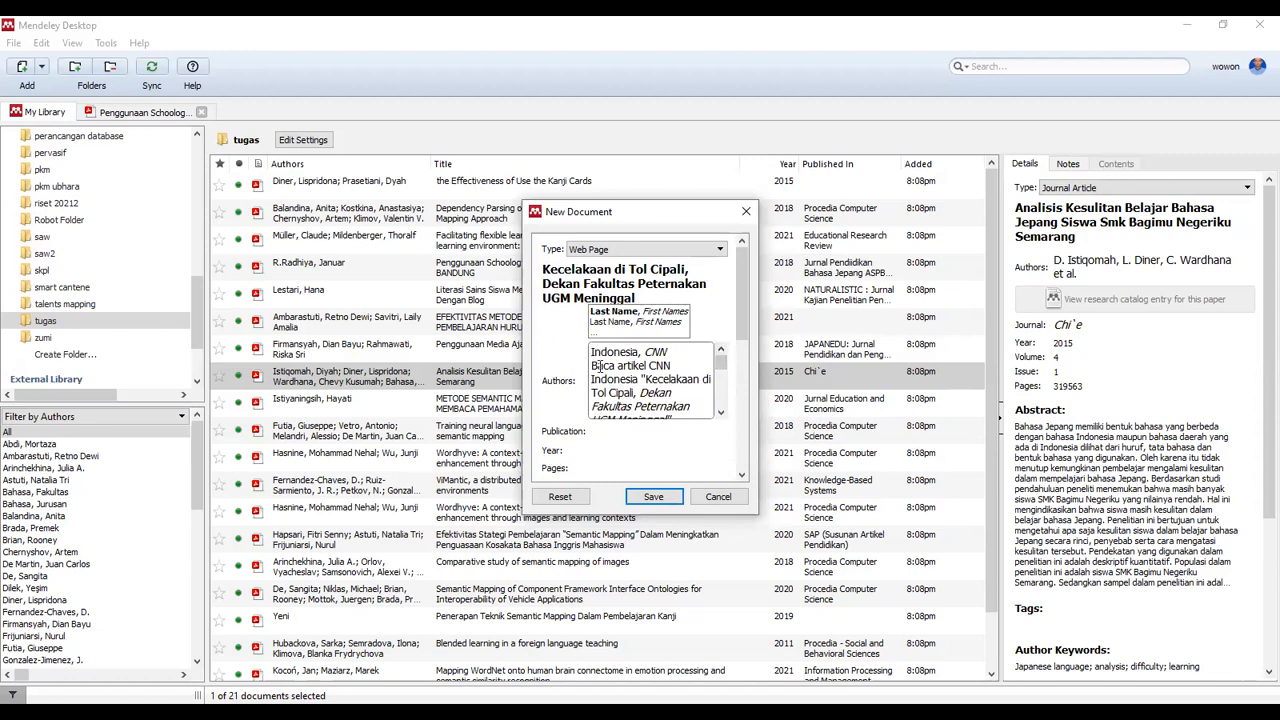
left_click_drag(598, 366, 700, 414)
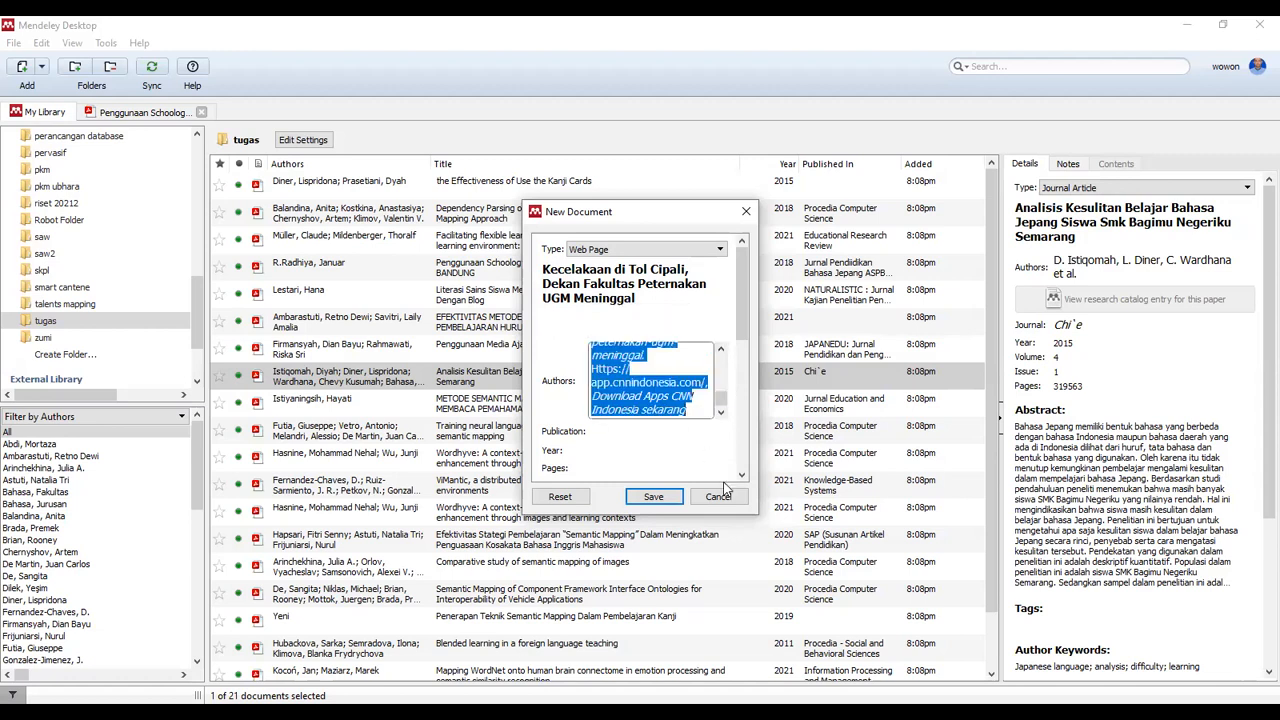
key("BackSpace")
key("BackSpace")
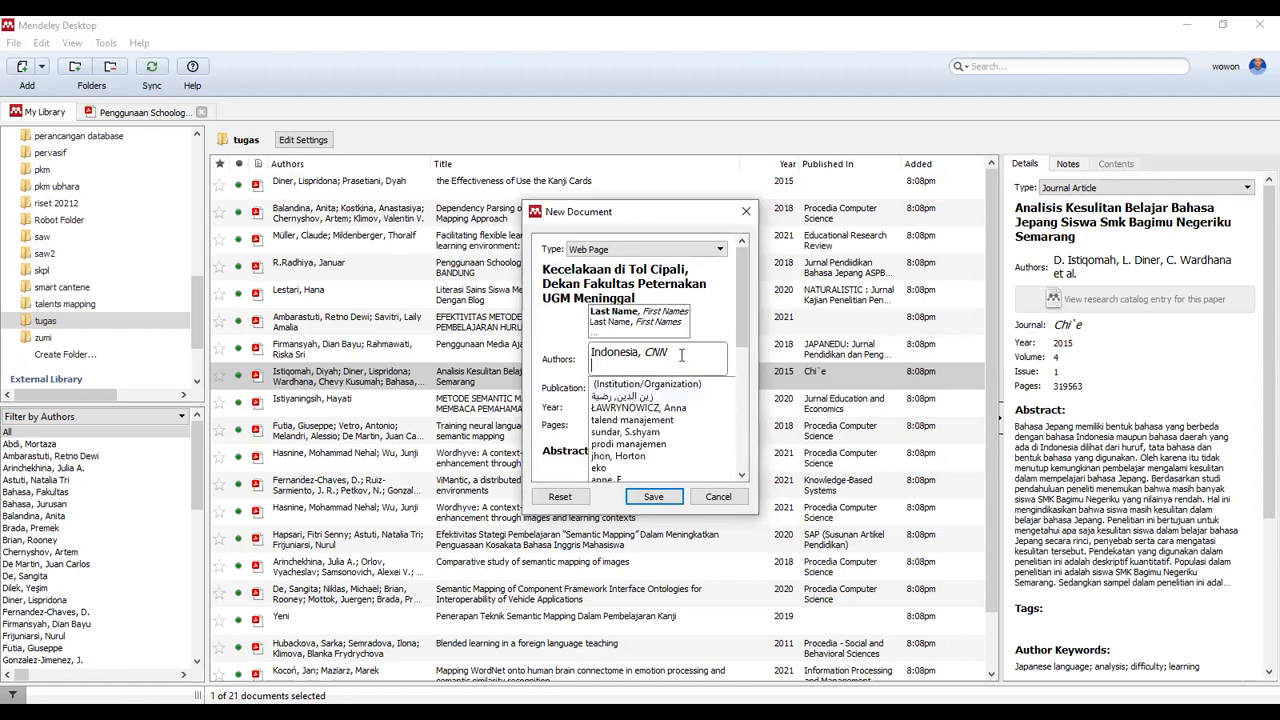
key("Escape")
key("BackSpace")
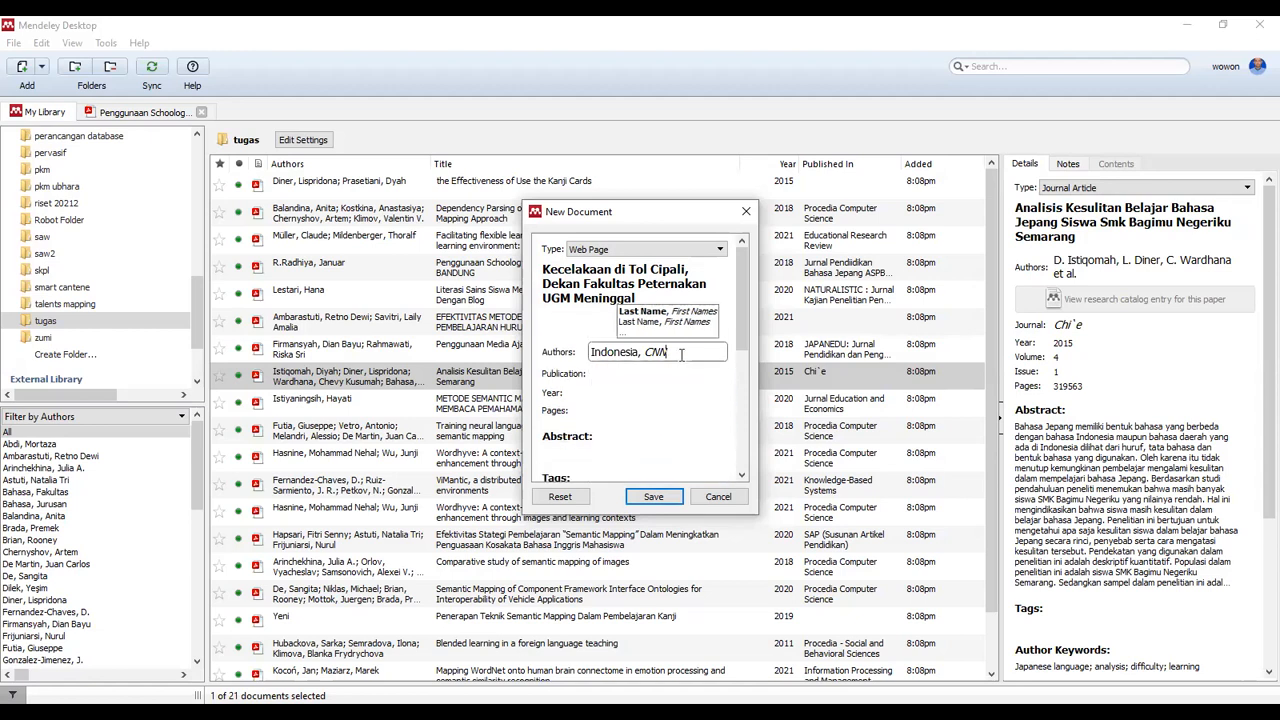
left_click(632, 392)
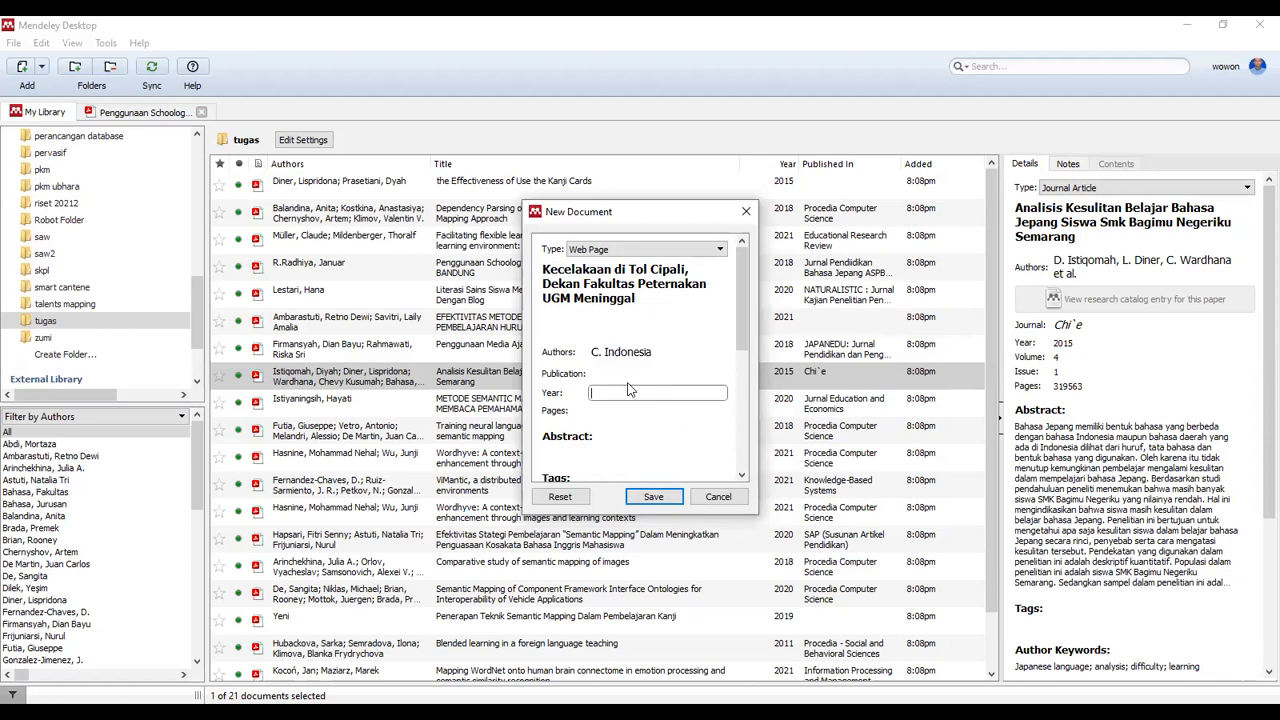
left_click(603, 375)
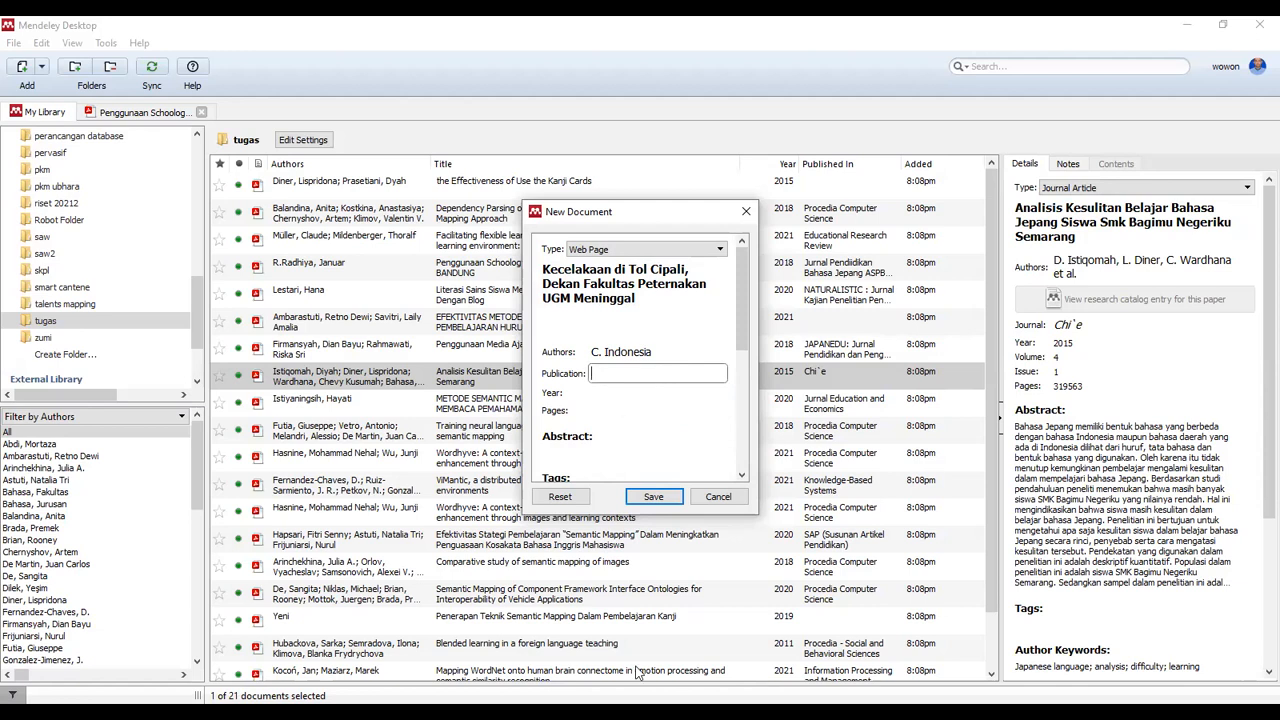
left_click(551, 578)
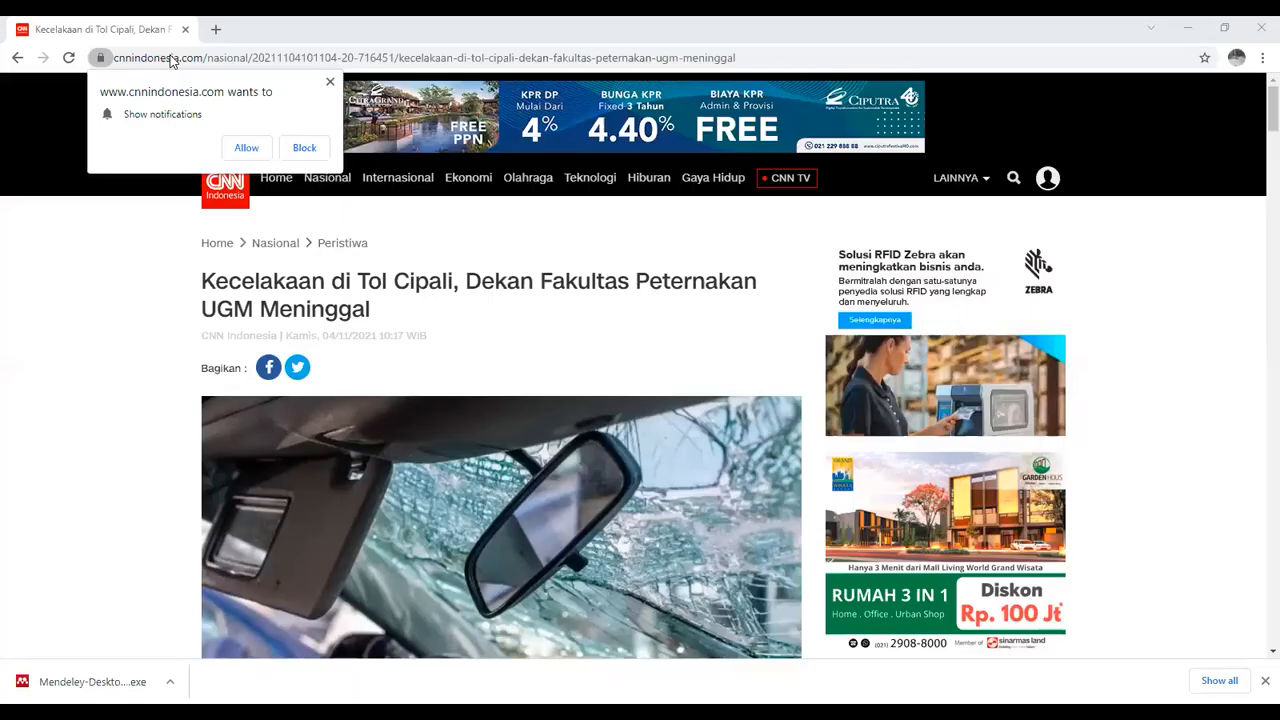
Block the notification prompt and copy 'cnnindonesia' from the article's web address
left_click(236, 57)
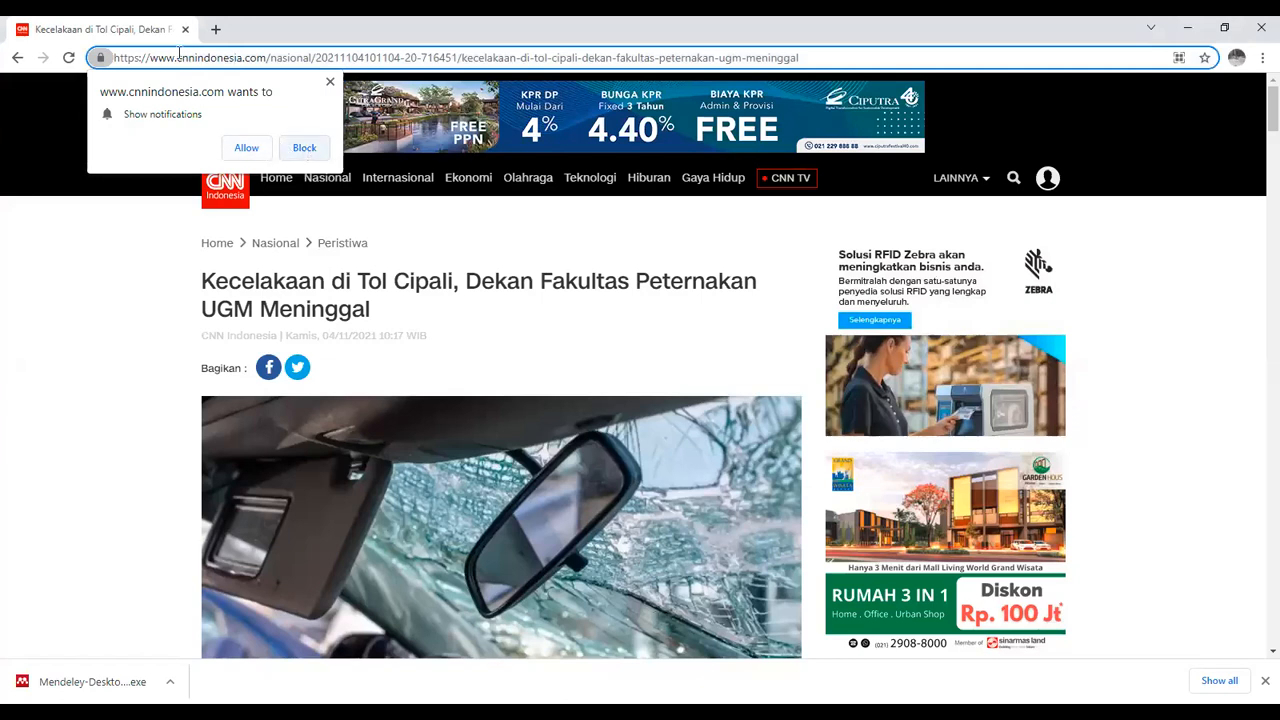
left_click(304, 148)
left_click_drag(245, 57, 176, 57)
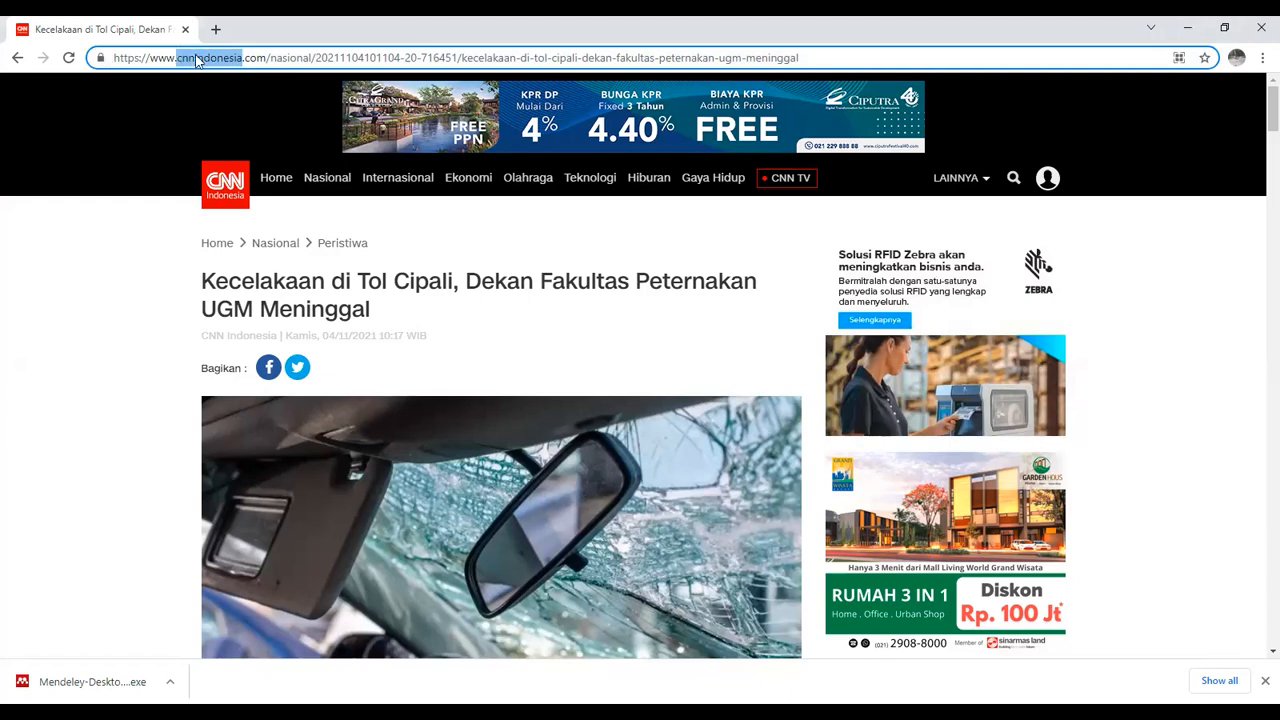
right_click(197, 60)
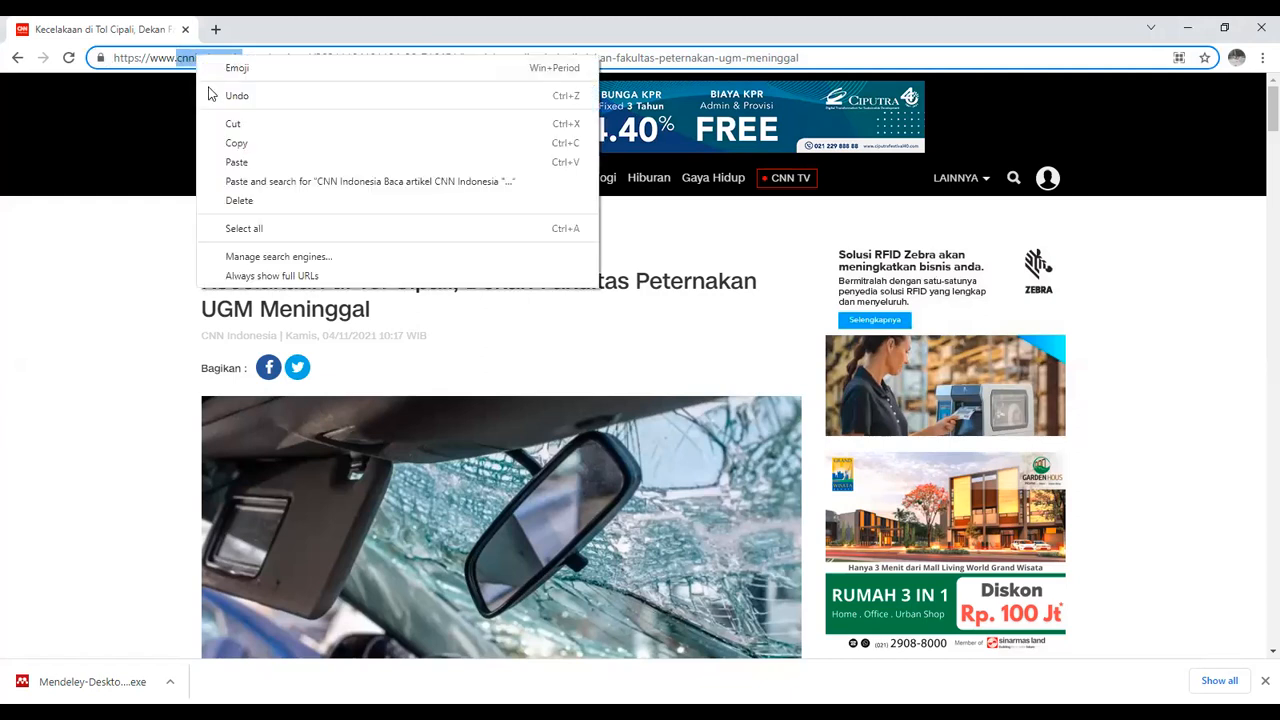
left_click(245, 147)
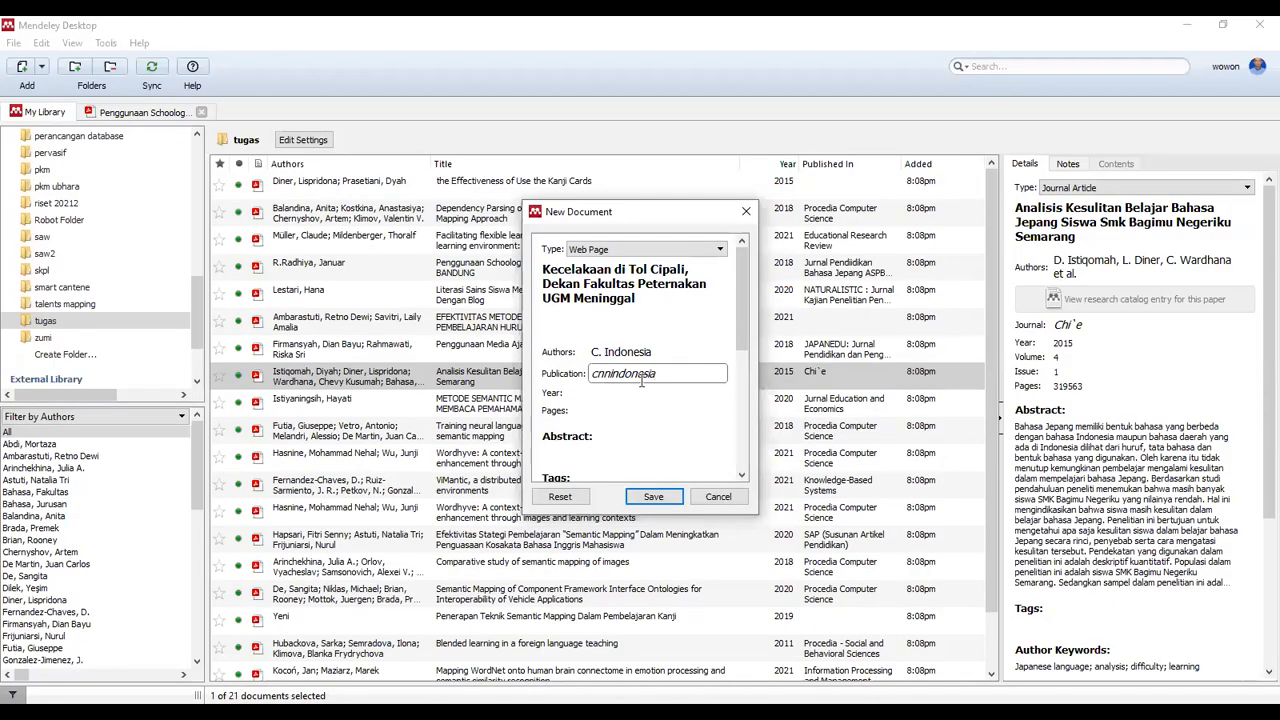
Set the publication to cnnindonesia and begin adding the article's URL
left_click(606, 392)
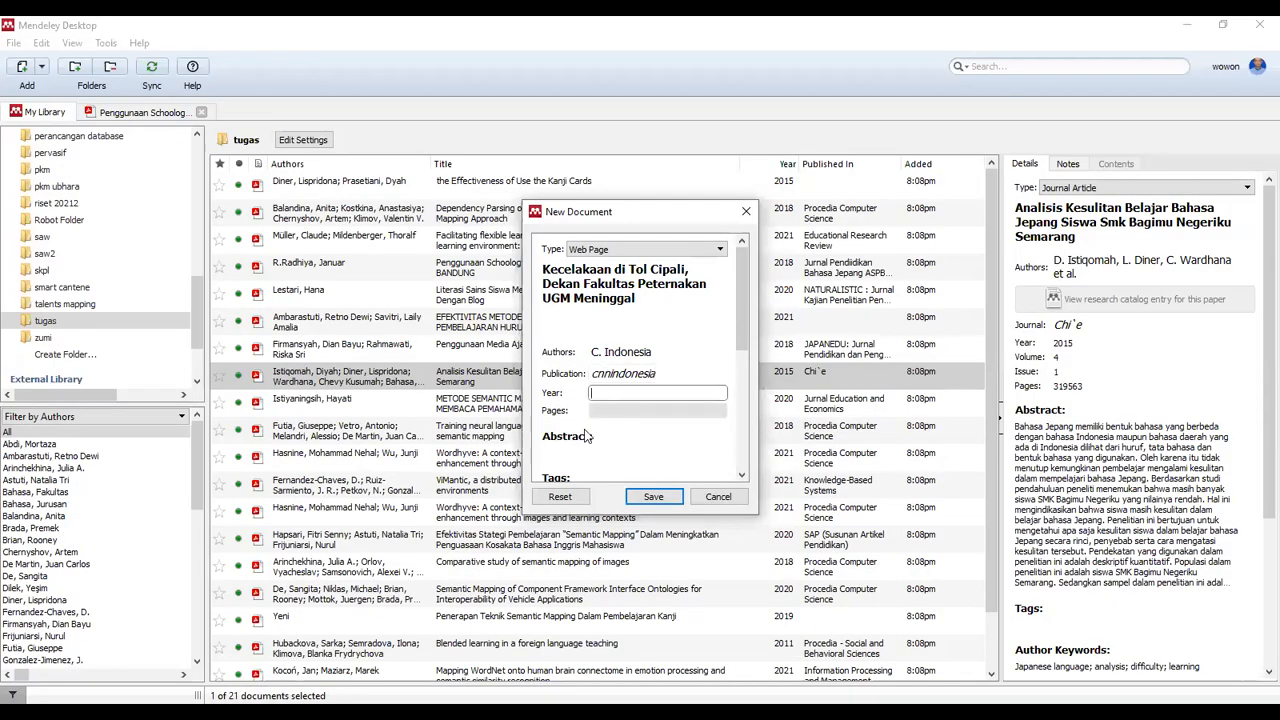
left_click_drag(739, 326, 742, 450)
left_click(575, 335)
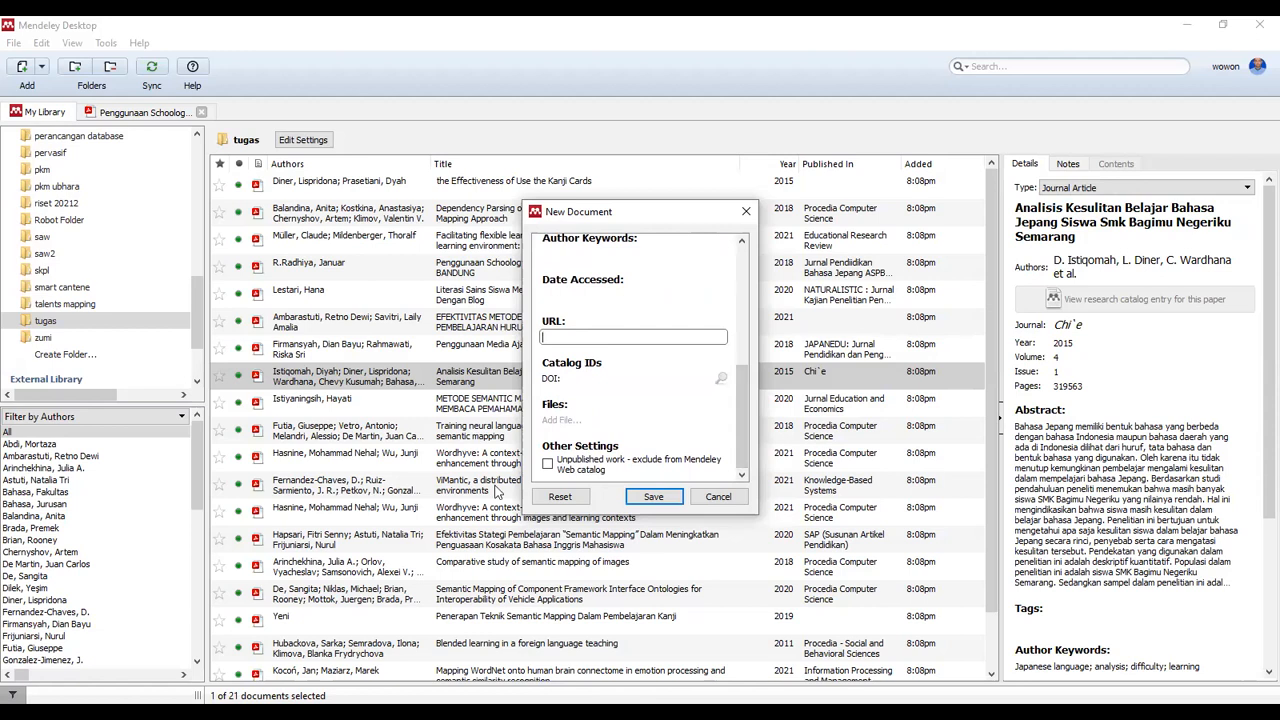
key("alt+Tab")
left_click(262, 60)
Copy the CNN article's full web address and return to Mendeley's Year field
key("ctrl+a")
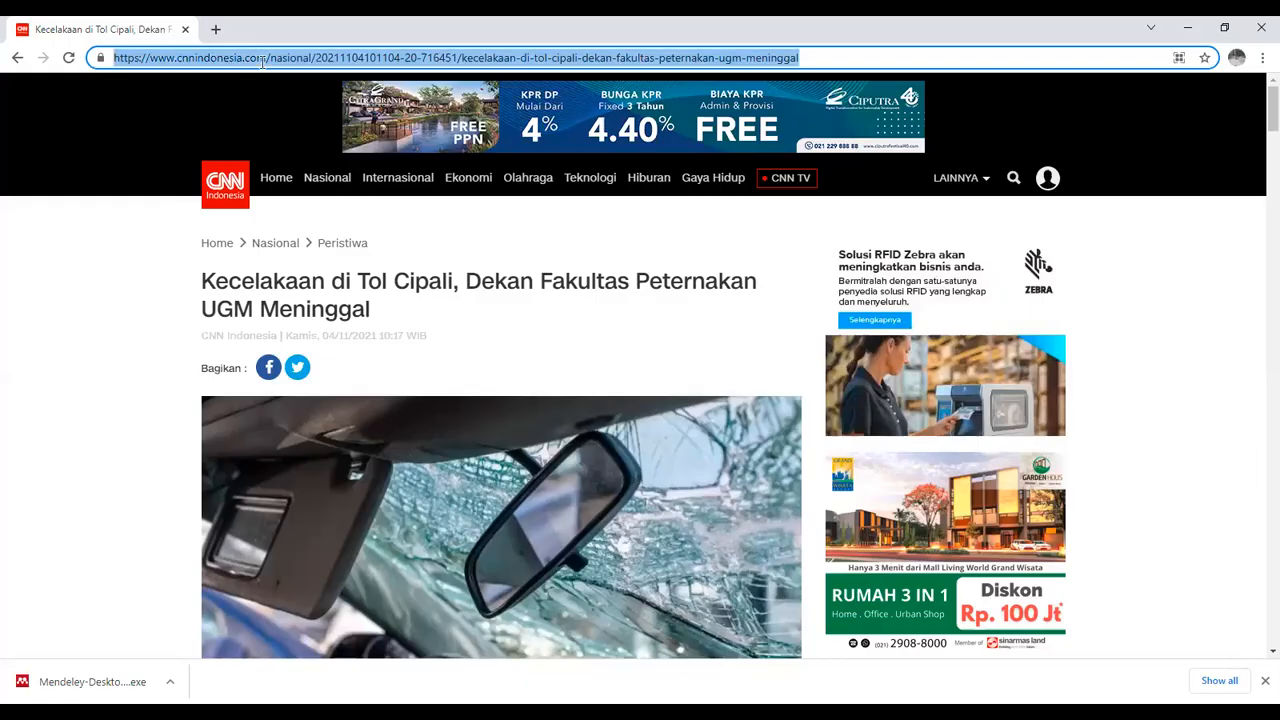
right_click(312, 58)
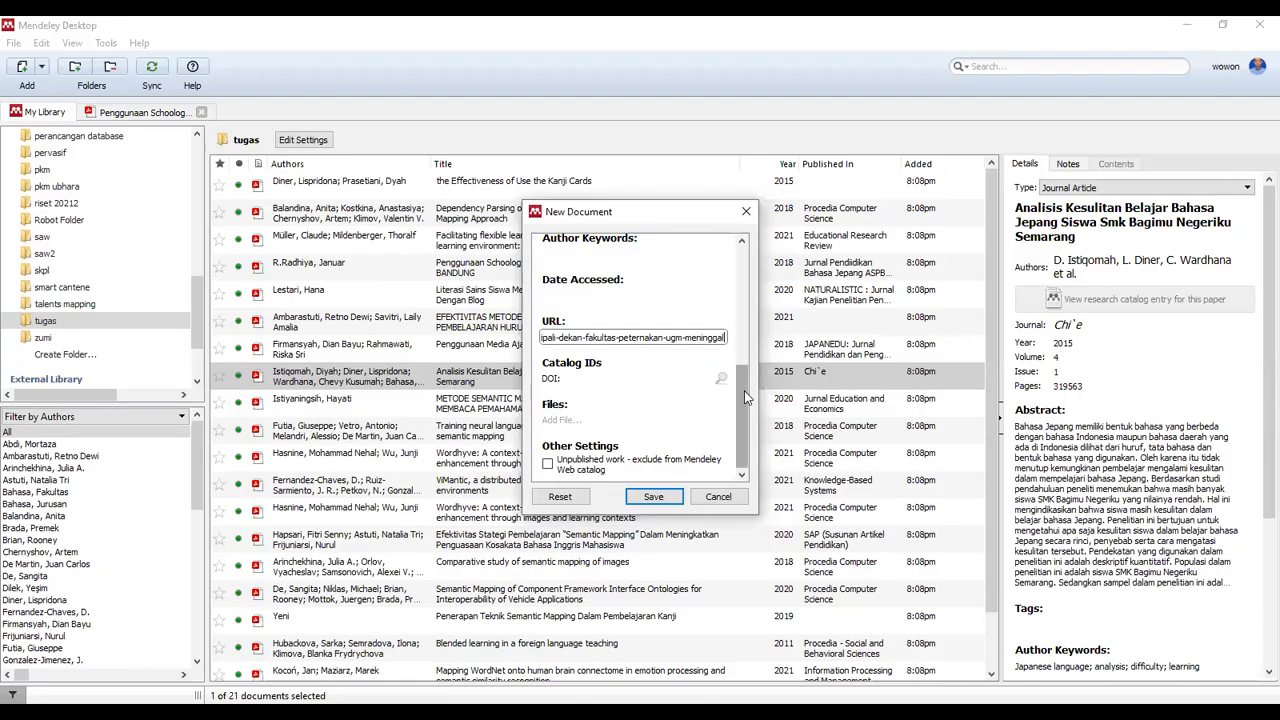
left_click_drag(745, 397, 757, 310)
left_click(600, 320)
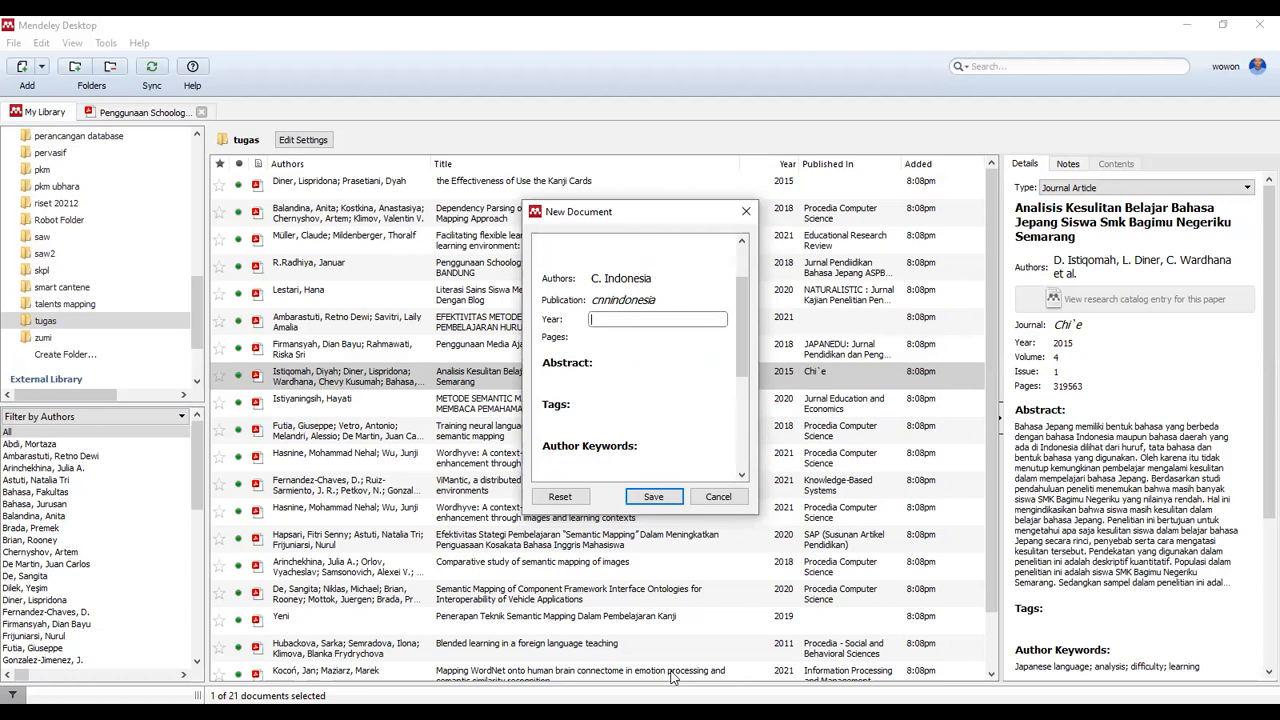
Enter 2021 as the year after checking the article's date, and save the web page reference
key("alt+Tab")
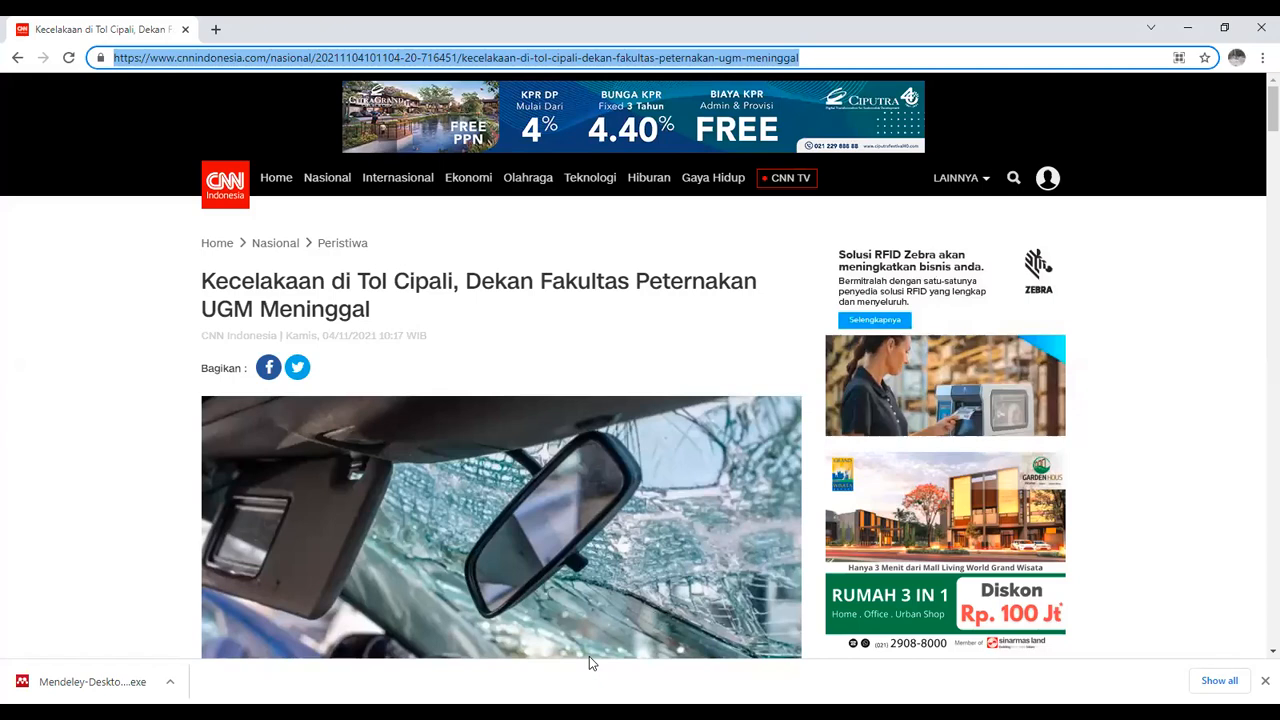
key("alt+Tab")
type("21")
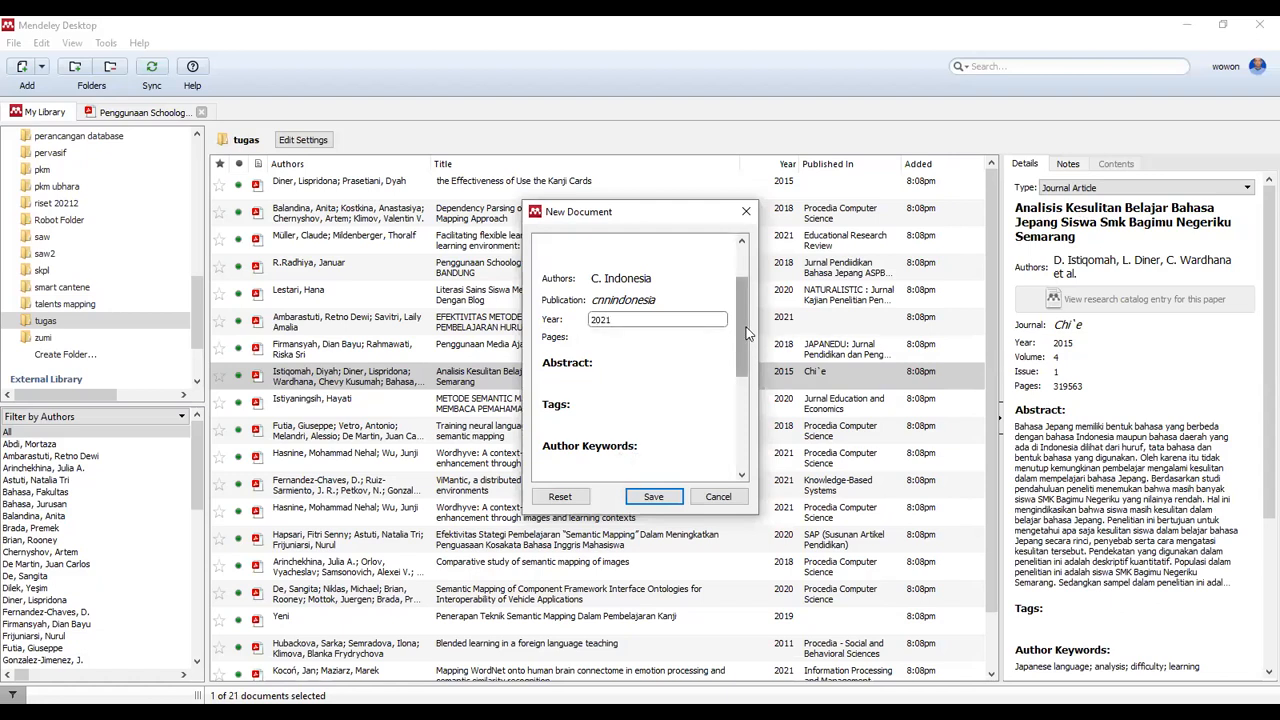
left_click_drag(747, 333, 747, 425)
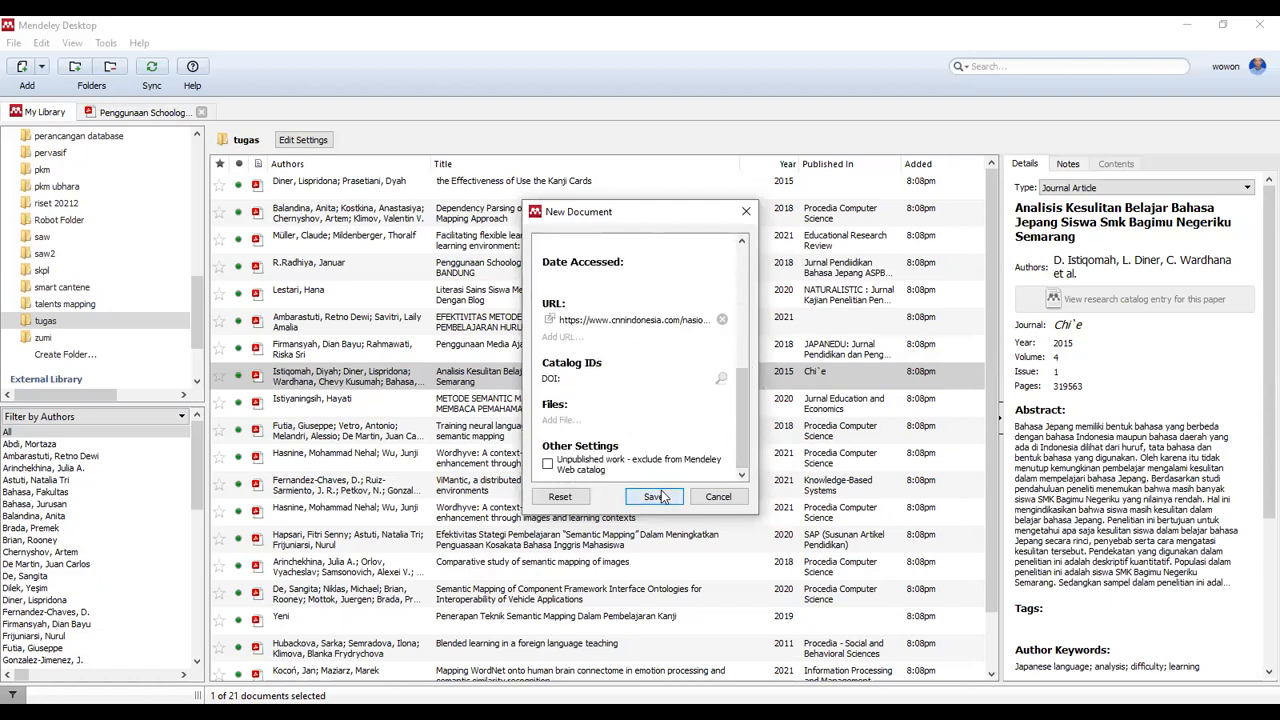
left_click(652, 496)
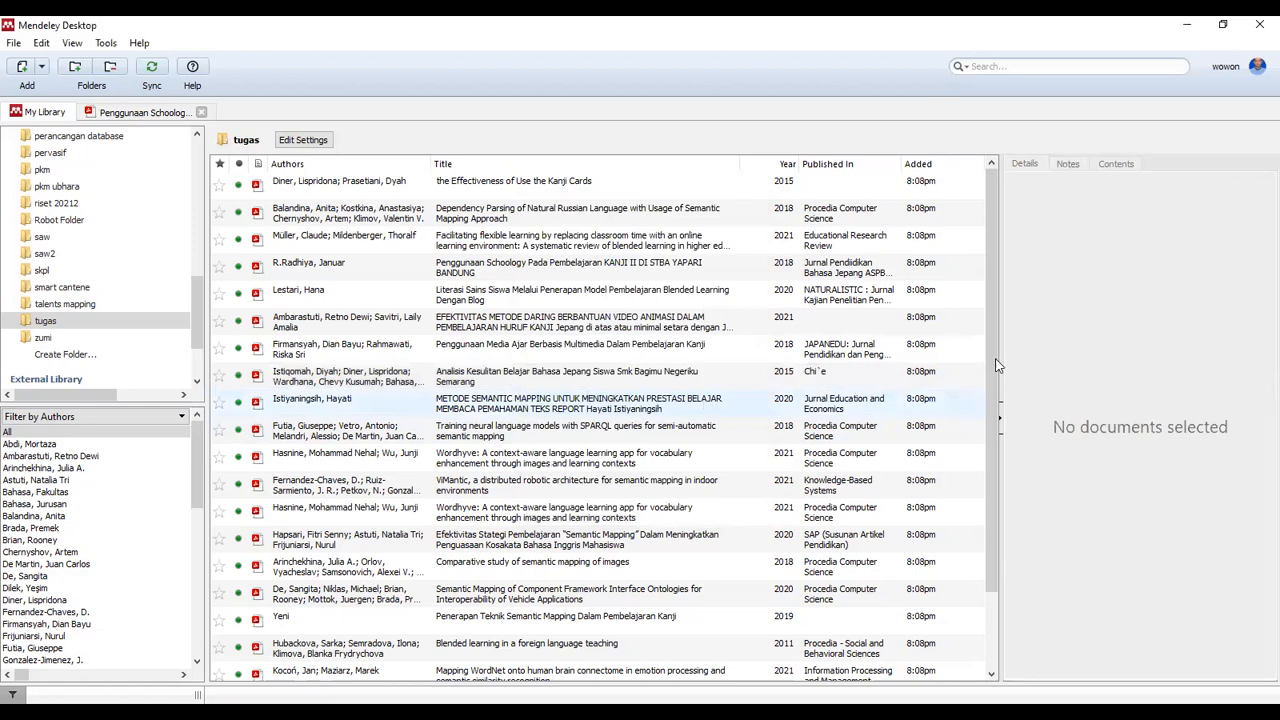
View the details of the new Indonesia, CNN entry at the bottom of the document list
left_click_drag(990, 417, 976, 631)
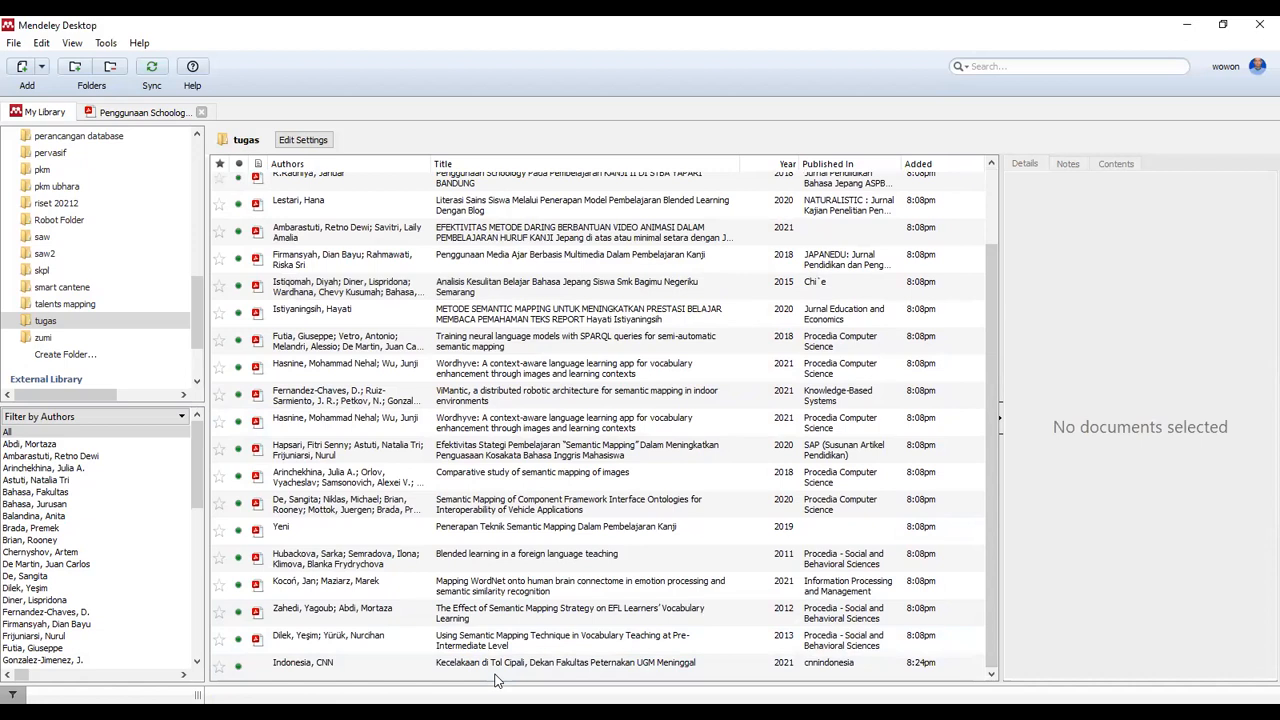
left_click(337, 667)
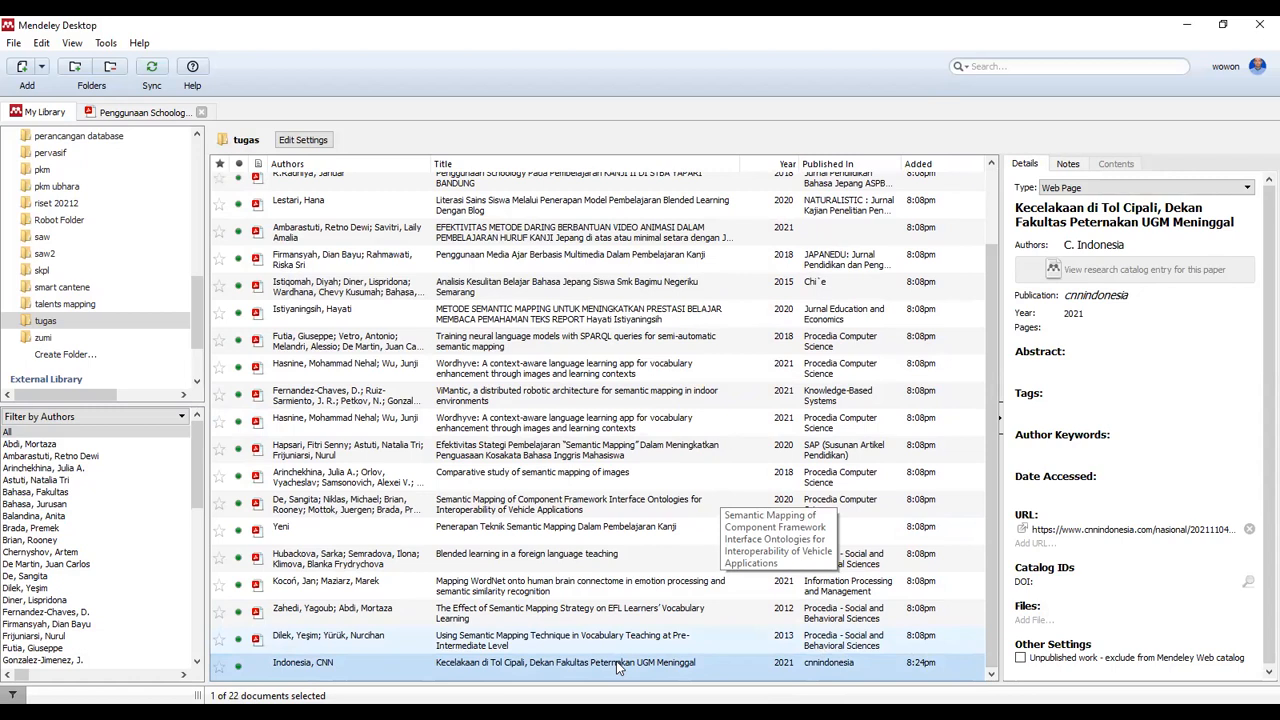
key("alt+Tab")
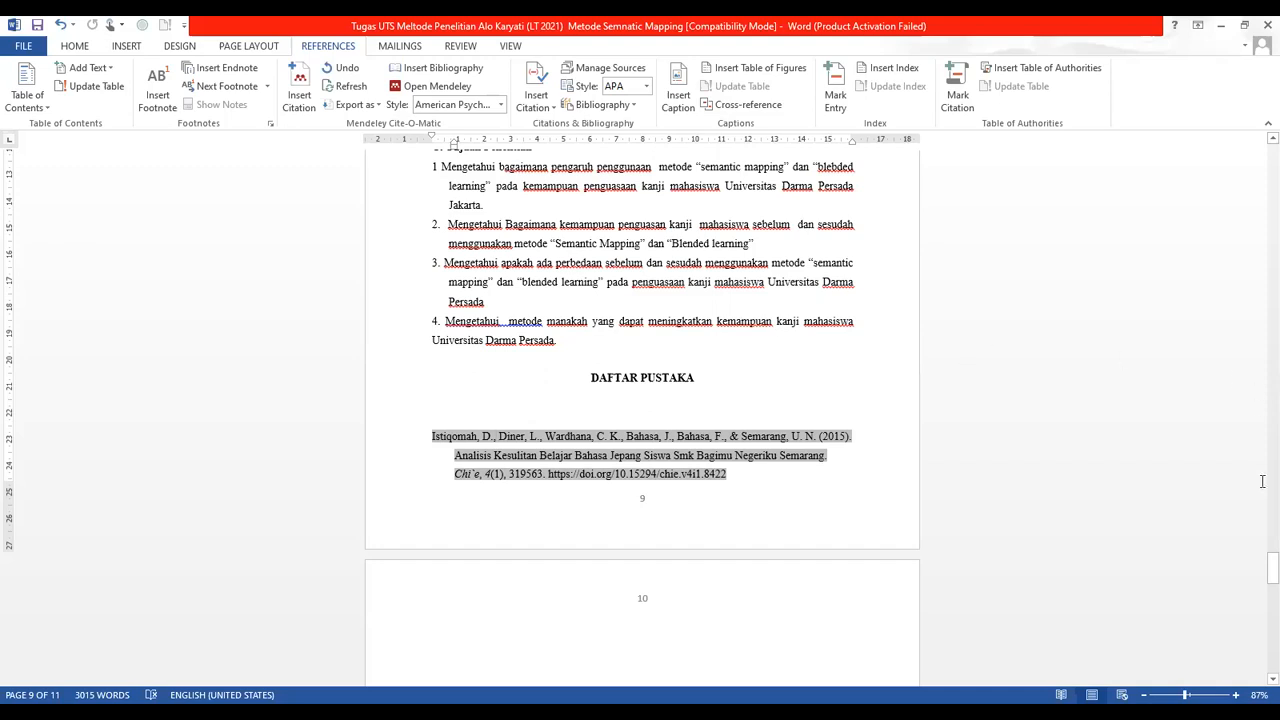
Place the cursor right after 'huruf' in the page 2 Latar Belakang paragraph
left_click_drag(1258, 572, 1258, 226)
left_click(643, 433)
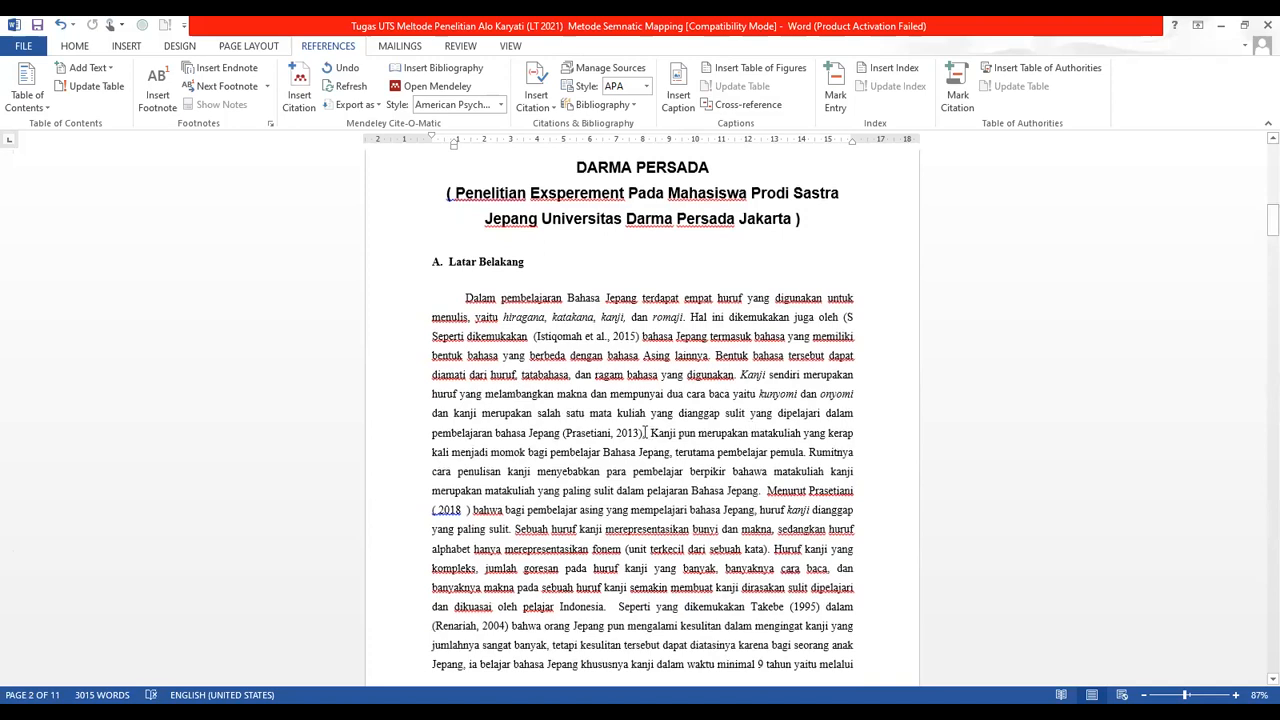
left_click_drag(641, 433, 580, 433)
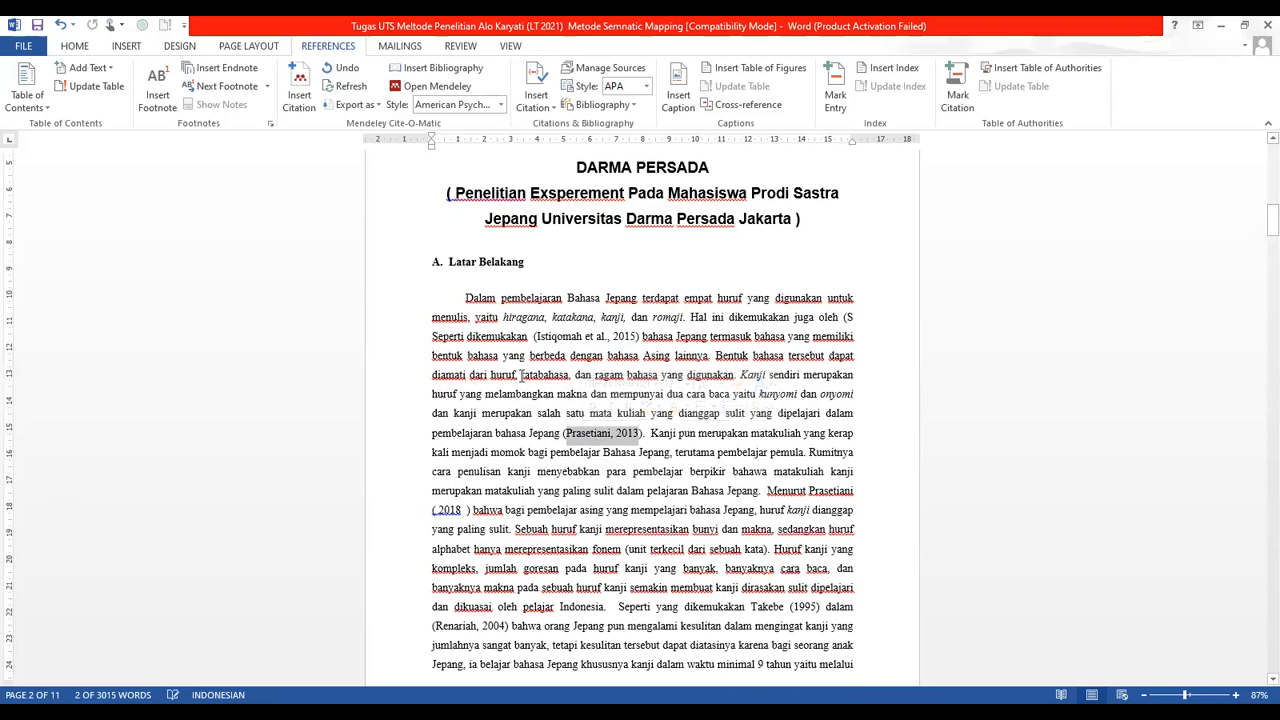
left_click(519, 374)
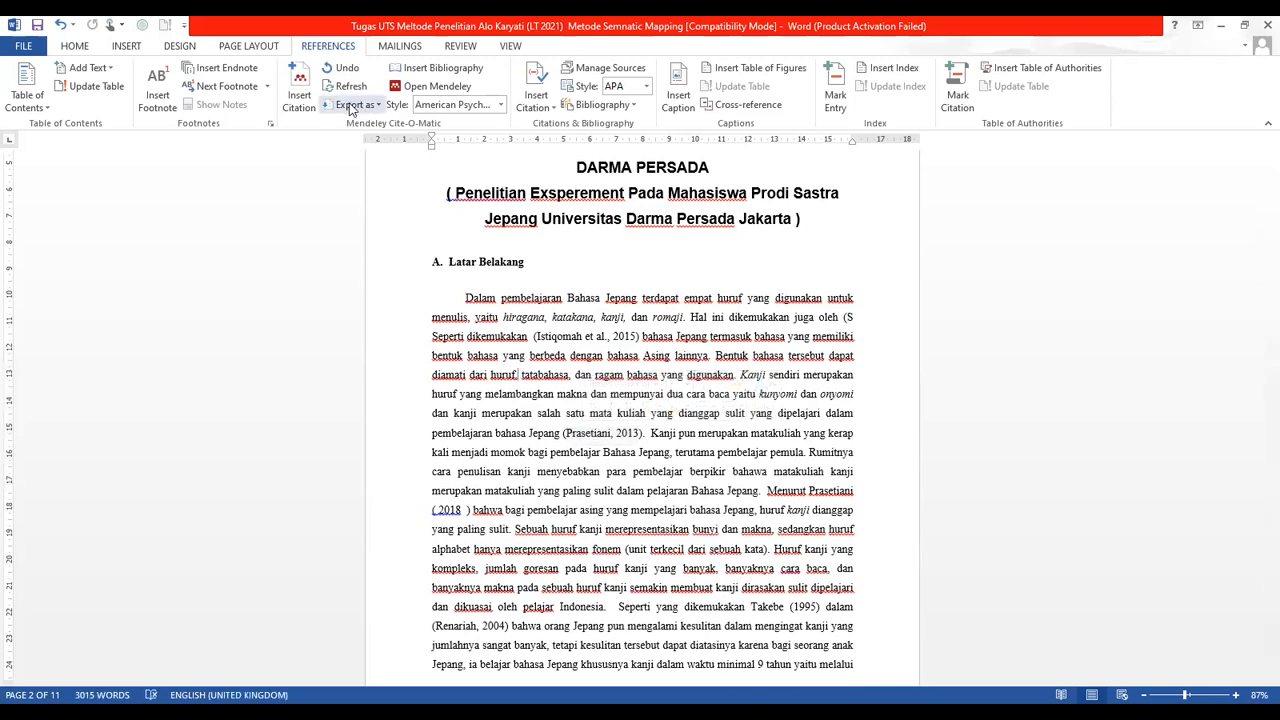
left_click(300, 96)
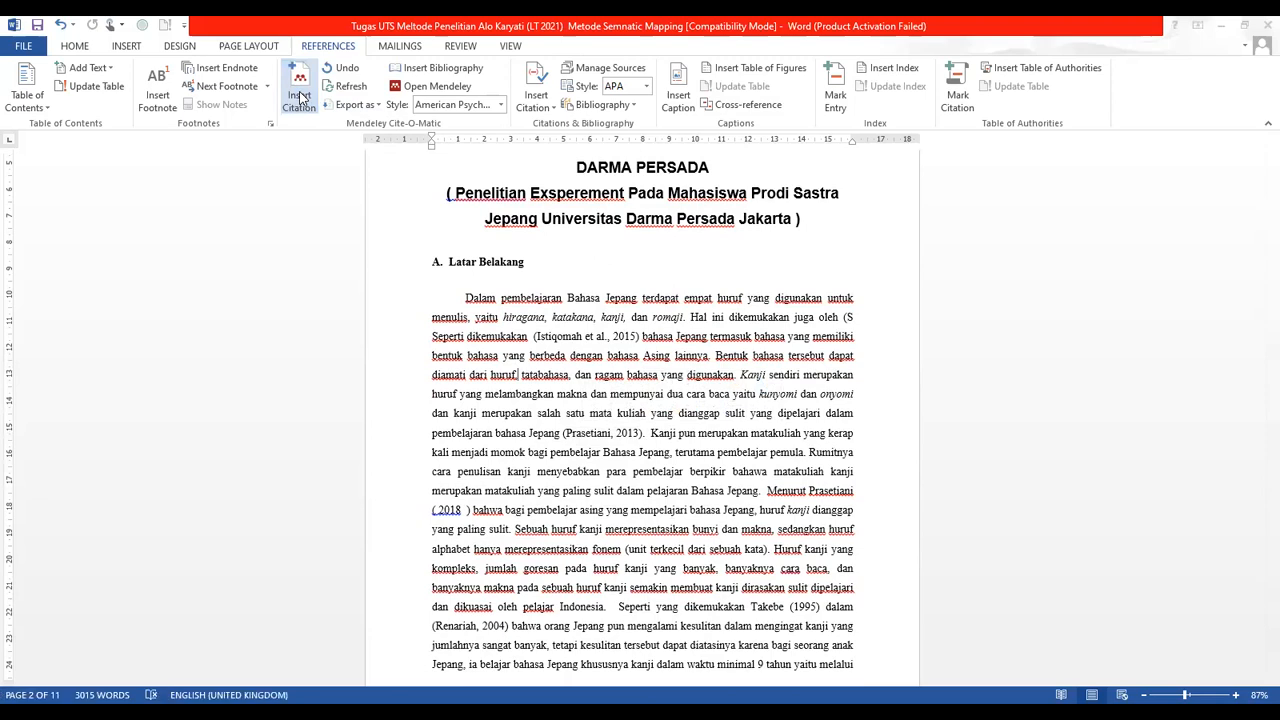
Insert the Mendeley citation (Indonesia, 2021) after 'huruf' and check it
left_click(300, 96)
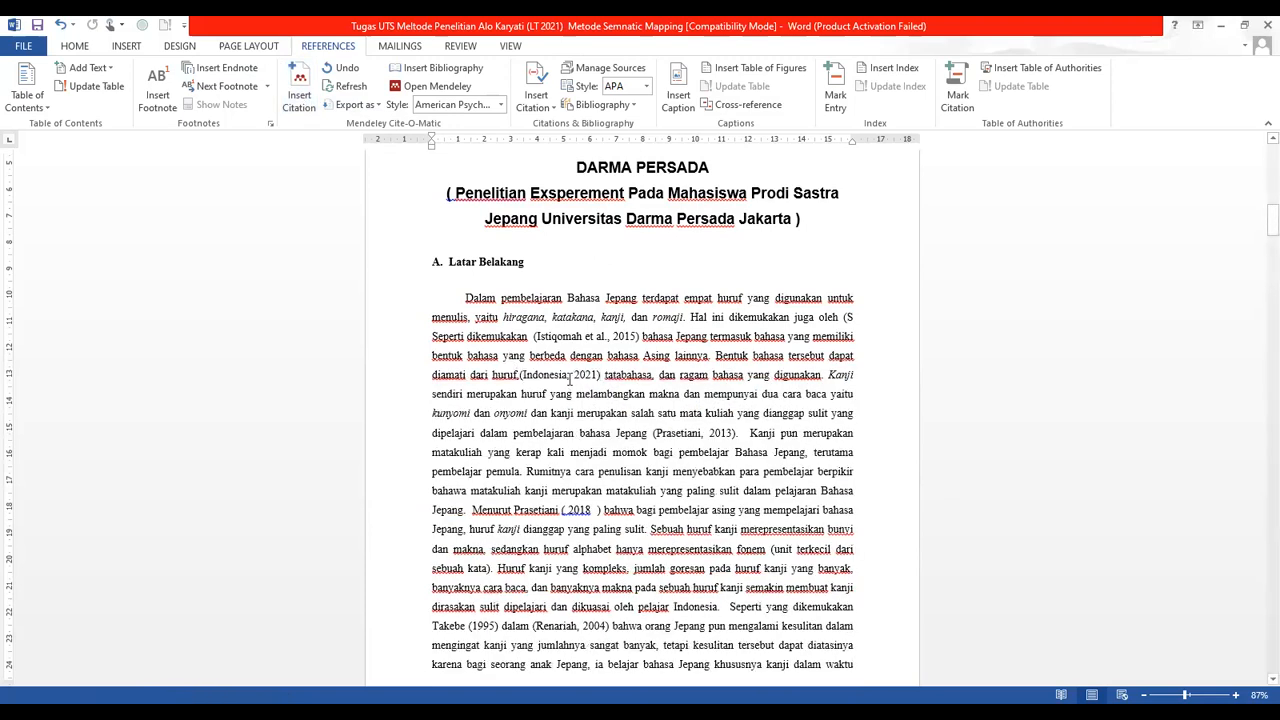
double_click(570, 378)
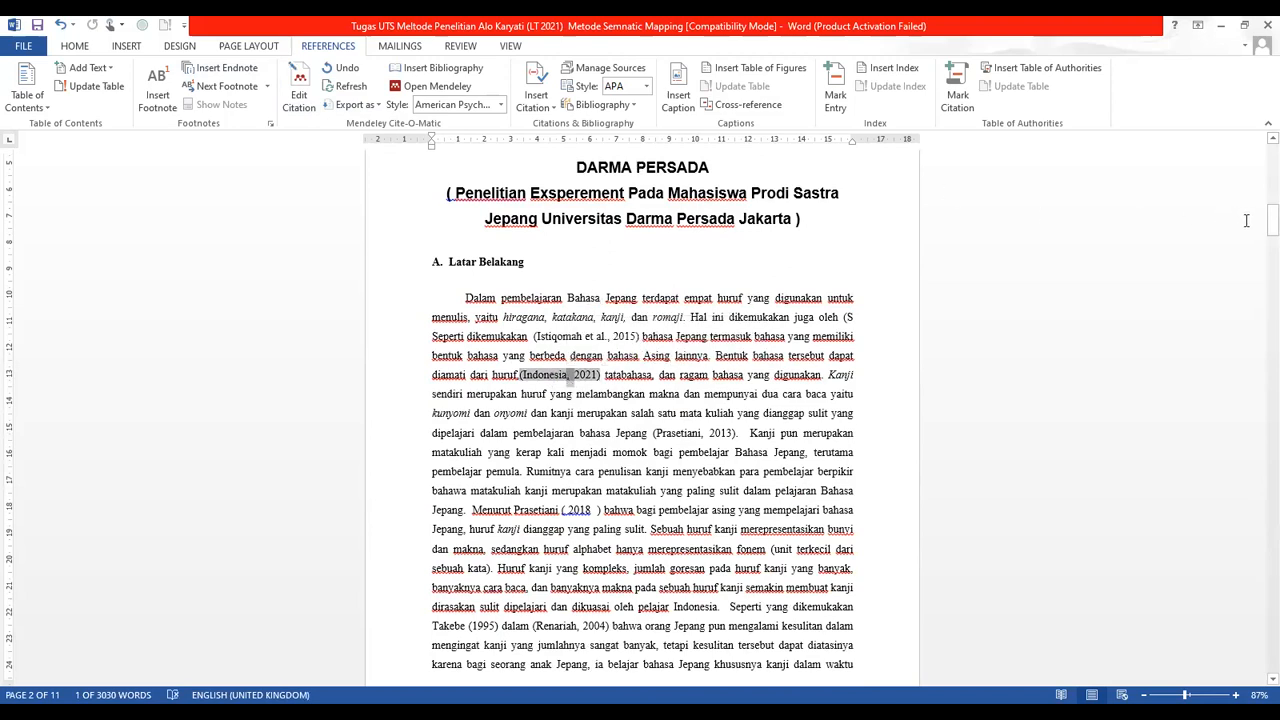
left_click_drag(1263, 222, 1258, 590)
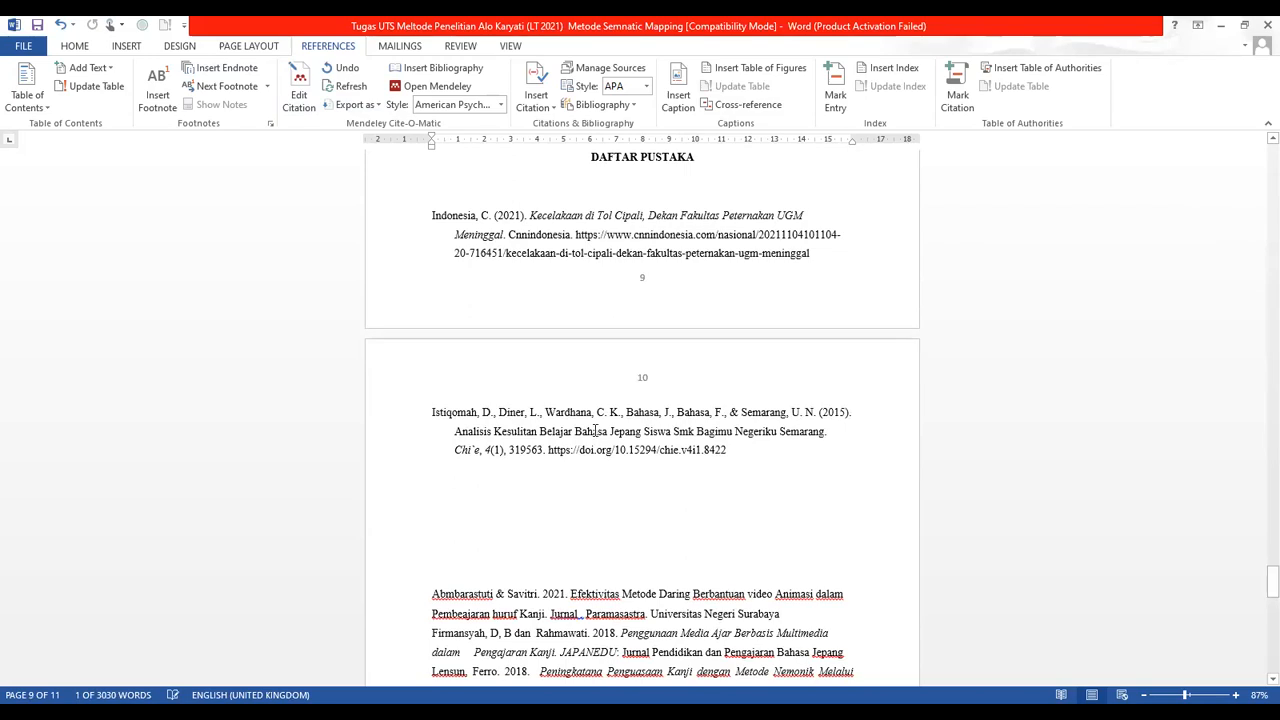
Check the new Indonesia, C. (2021) entry in the DAFTAR PUSTAKA bibliography
left_click(535, 216)
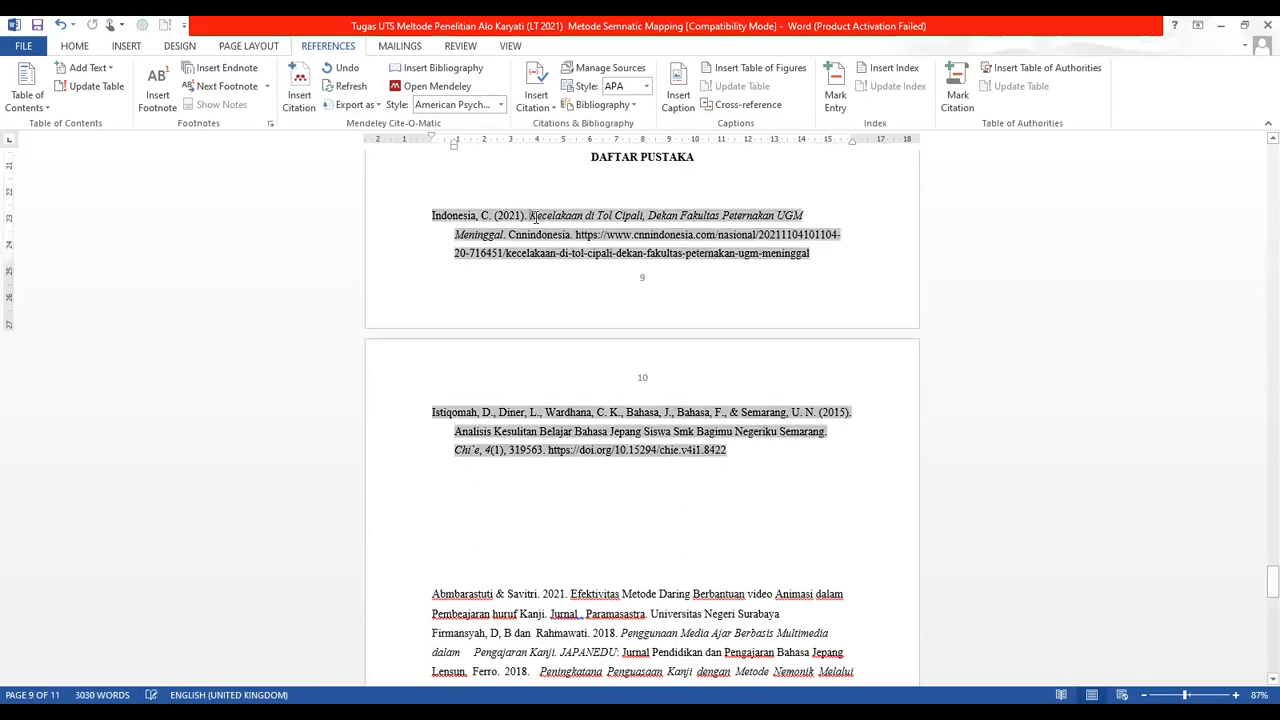